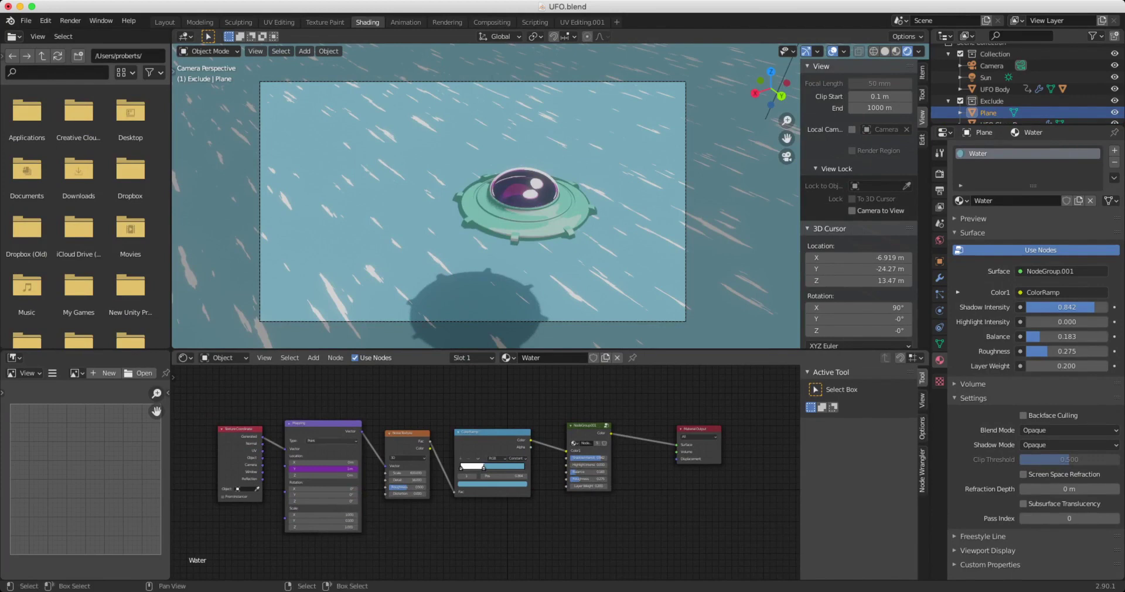
- Preview the Water material's Noise Texture, ColorRamp and NodeGroup.001 outputs one after another on the plane
{"action": "left_click", "coordinate": [408, 445], "text": "ctrl+shift"}
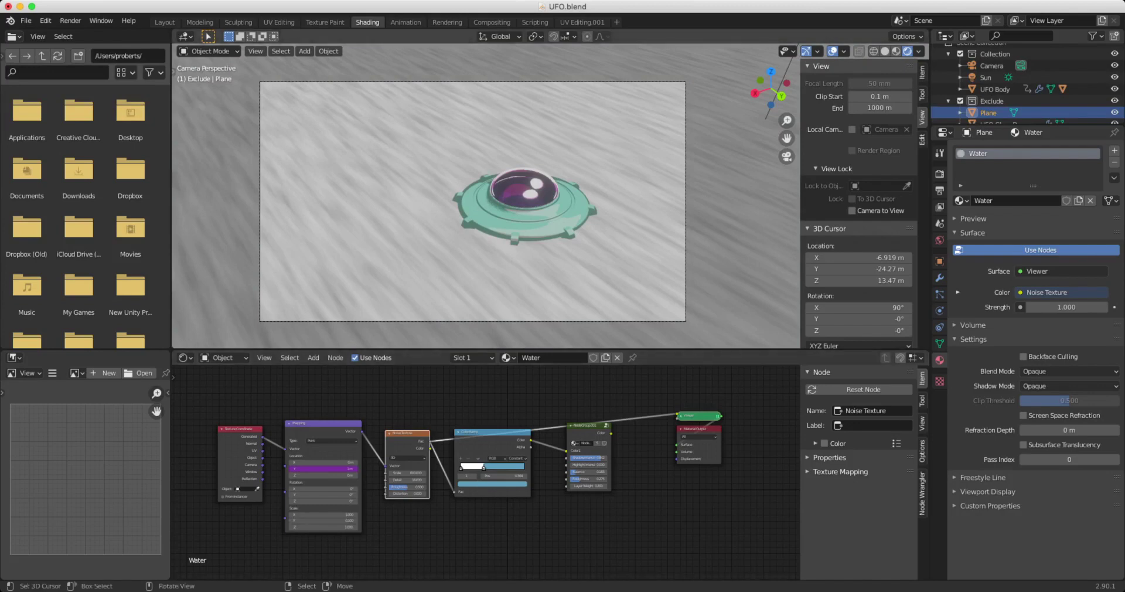
{"action": "left_click", "coordinate": [492, 434], "text": "ctrl+shift"}
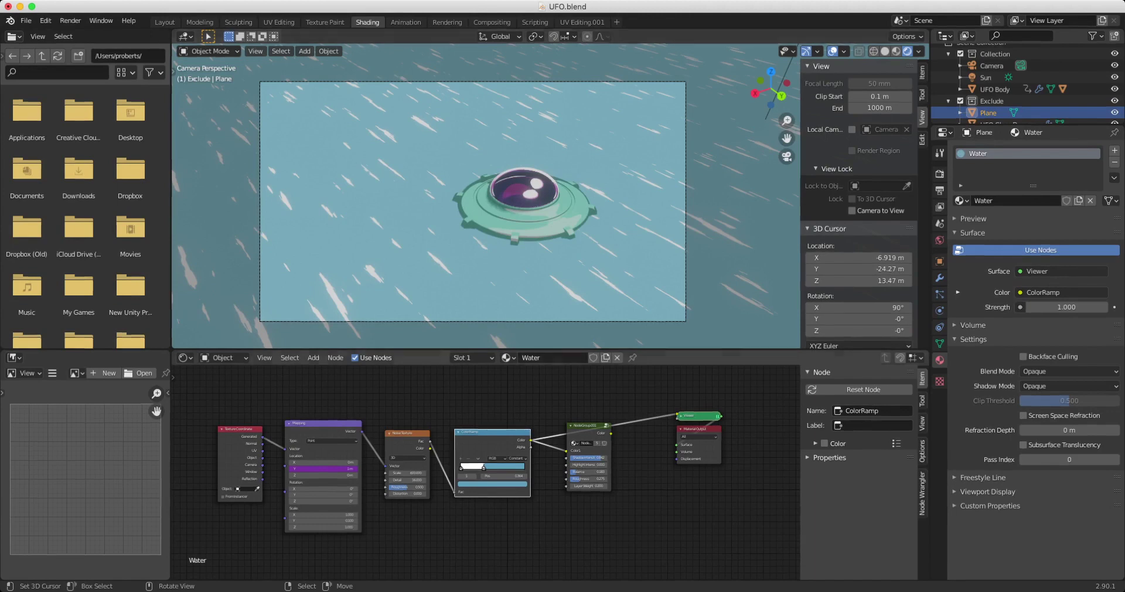
{"action": "left_click", "coordinate": [588, 426], "text": "ctrl+shift"}
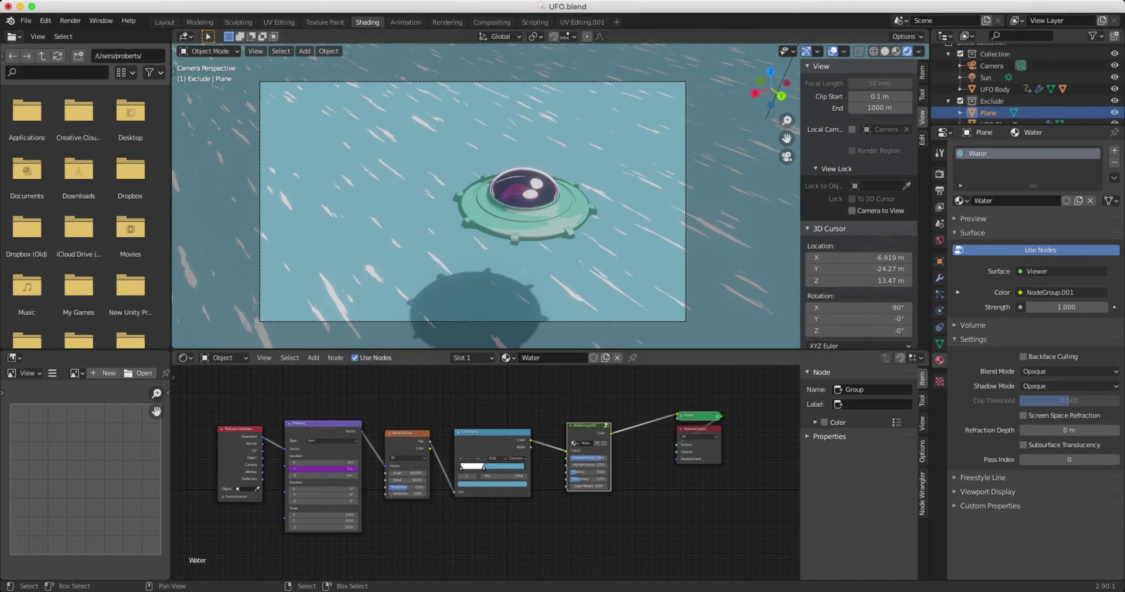
- Enter the driver expression #frame for the Mapping node's Y location in the Water material
{"action": "left_click", "coordinate": [324, 469]}
{"action": "type", "text": "#frame"}
{"action": "key", "text": "Return"}
{"action": "scroll", "coordinate": [302, 507], "scroll_direction": "up", "scroll_amount": 4}
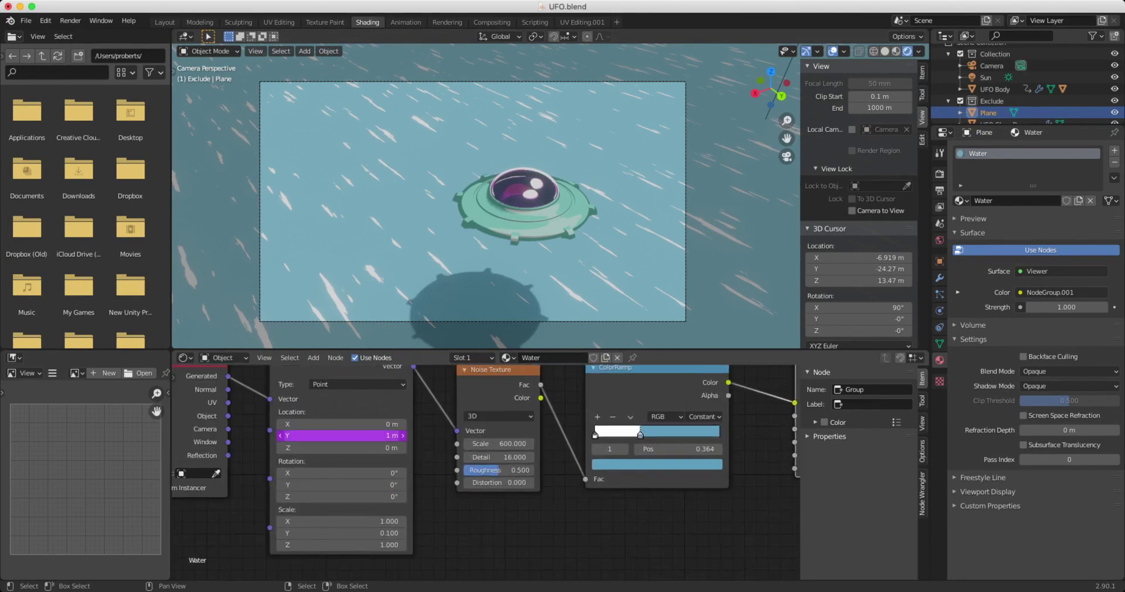
{"action": "left_click", "coordinate": [340, 435]}
{"action": "key", "text": "BackSpace"}
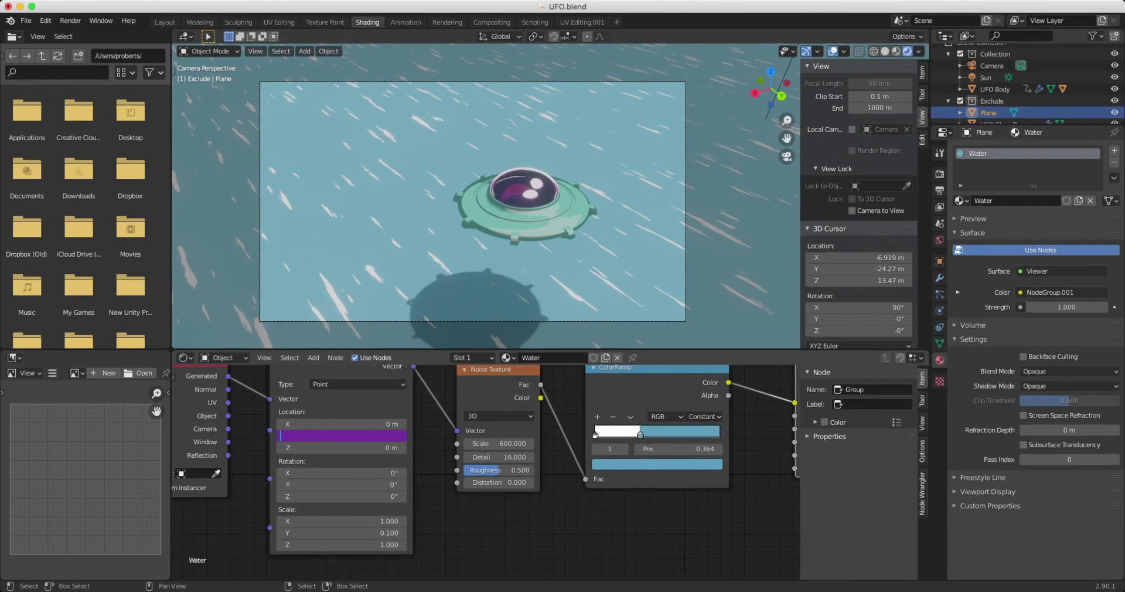
{"action": "type", "text": "#"}
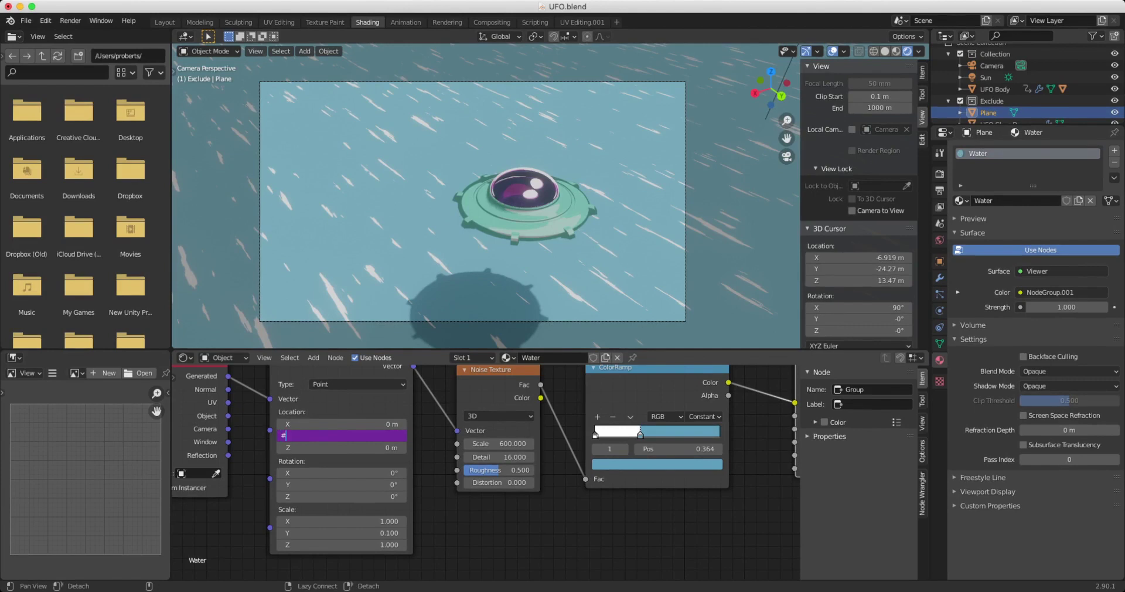
{"action": "type", "text": "frame"}
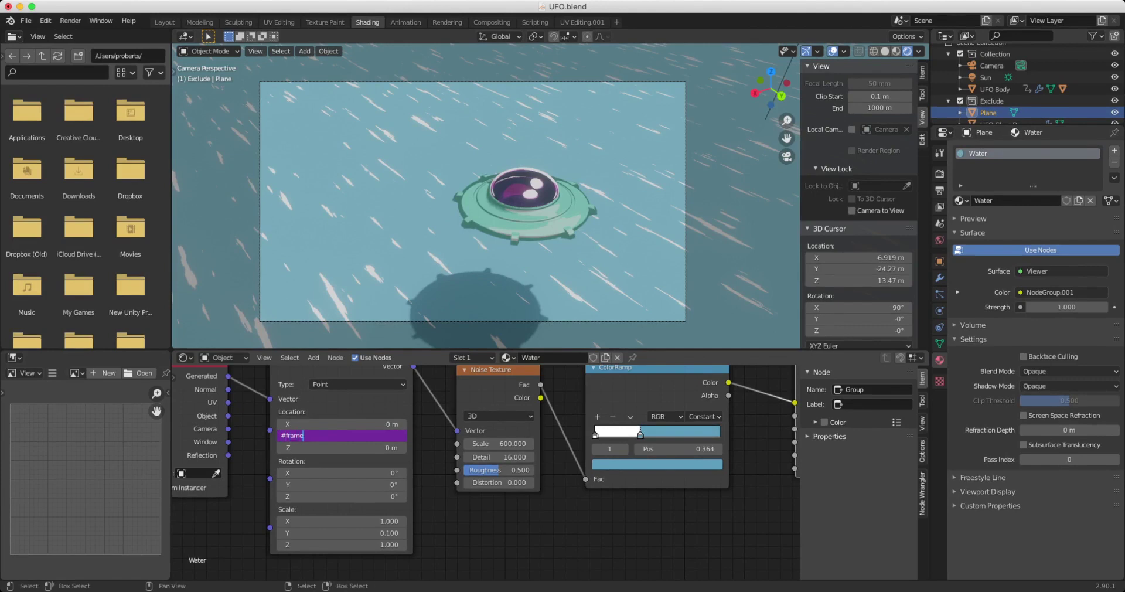
{"action": "key", "text": "Return"}
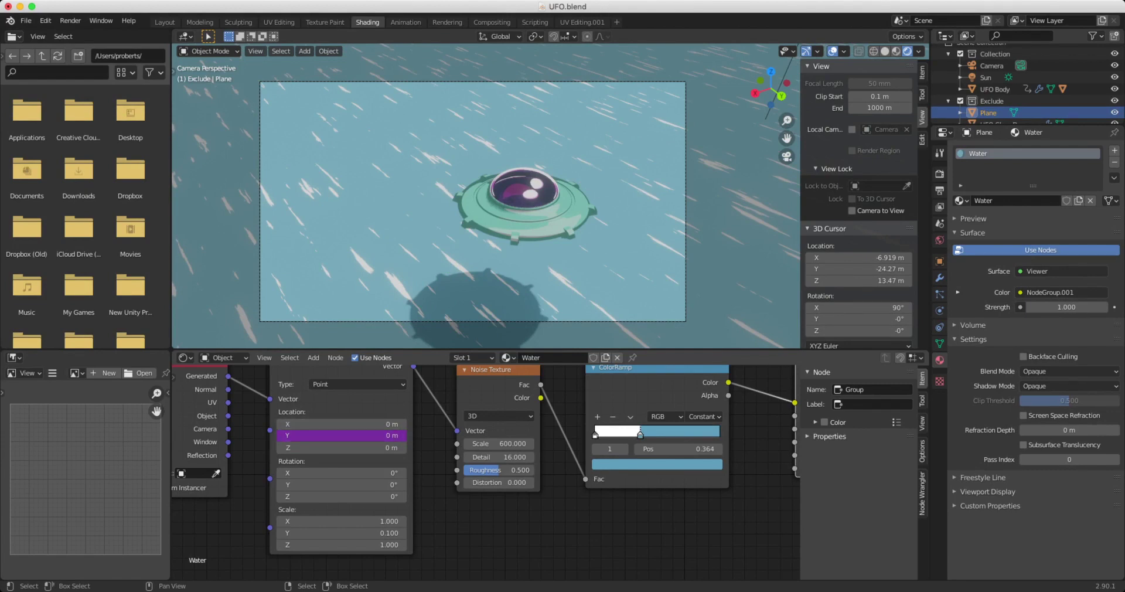
- Play the animation briefly and re-enter the frame-driven expression for the Mapping node's Y location
{"action": "key", "text": "Home"}
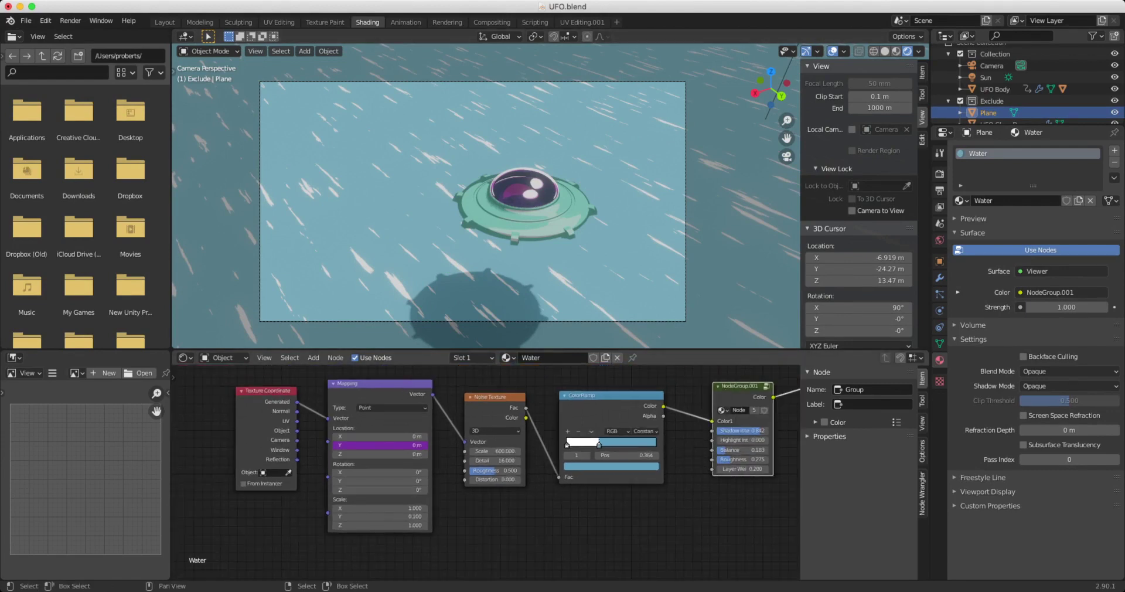
{"action": "key", "text": "space"}
{"action": "key", "text": "space"}
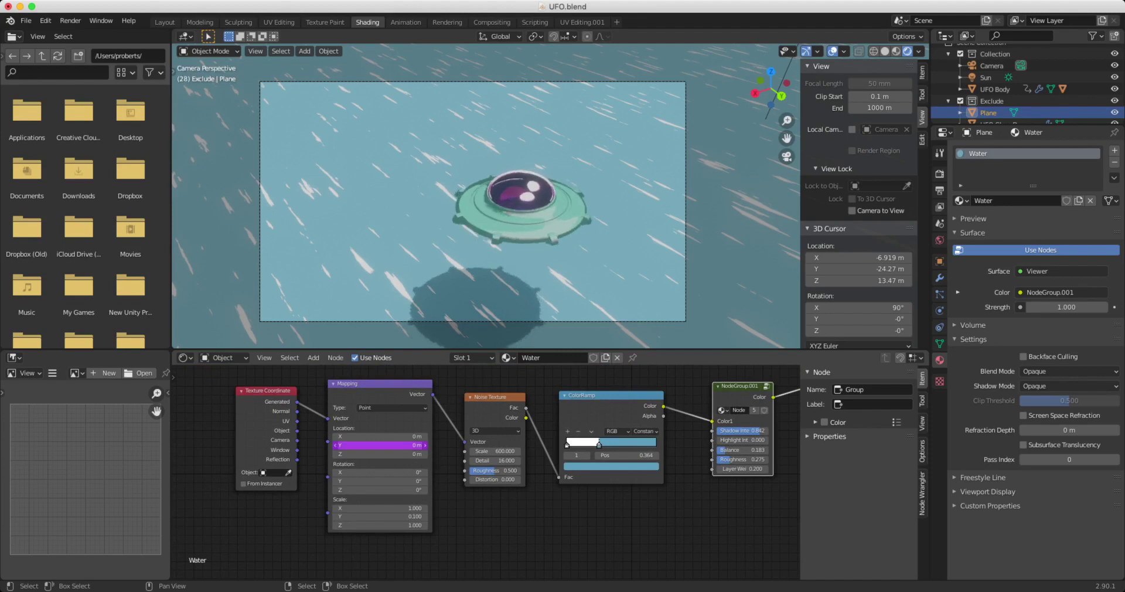
{"action": "left_click", "coordinate": [380, 445]}
{"action": "key", "text": "space"}
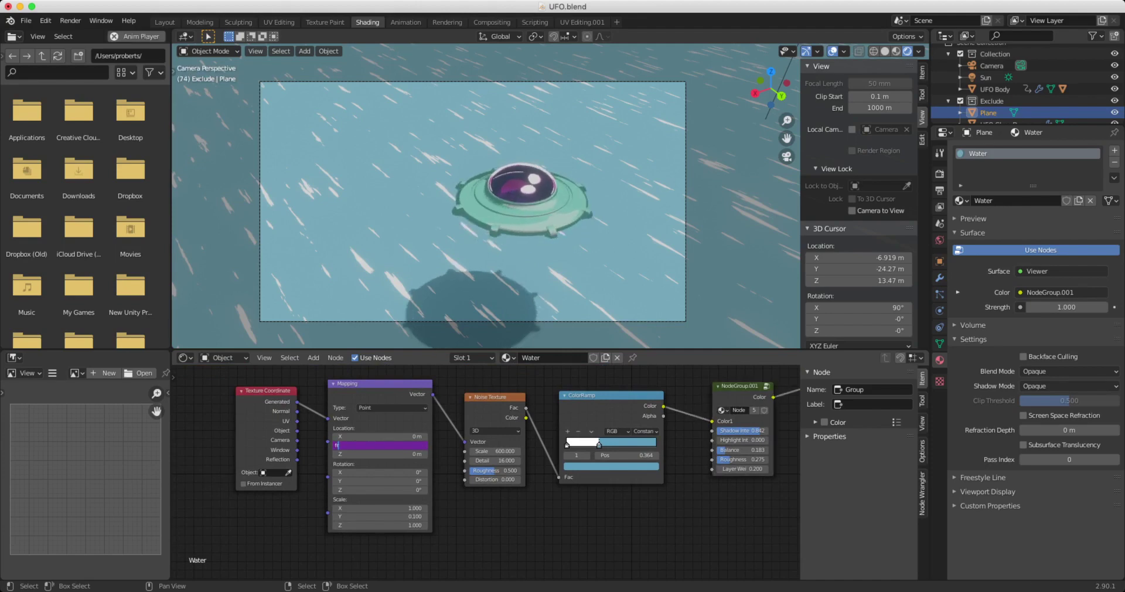
{"action": "key", "text": "Return"}
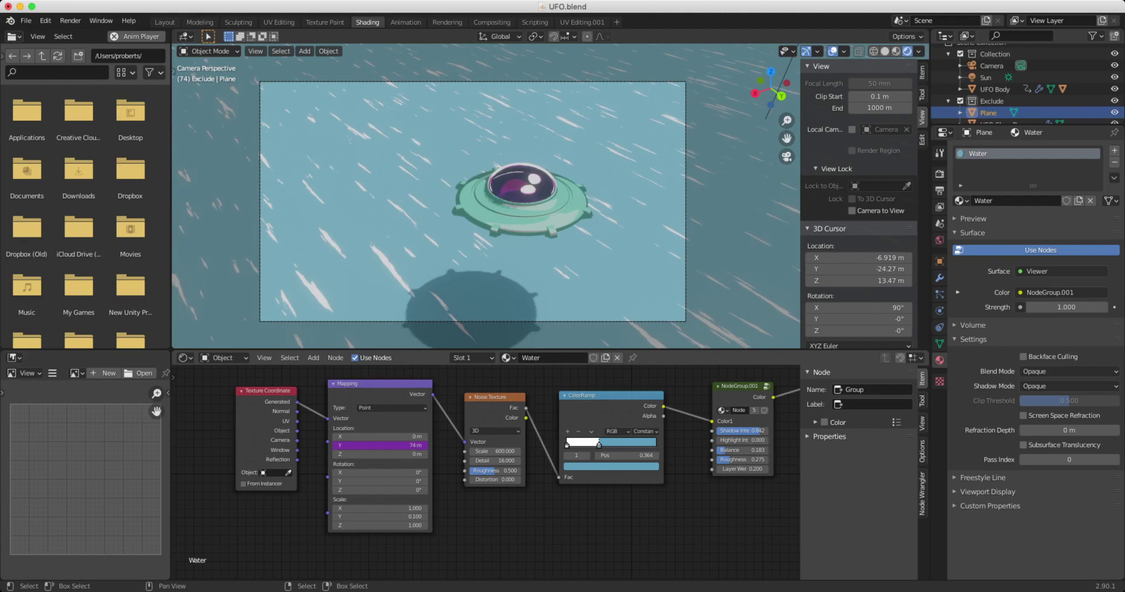
- Play back the animation to check how the water texture moves beneath the UFO
{"action": "key", "text": "space"}
{"action": "key", "text": "space"}
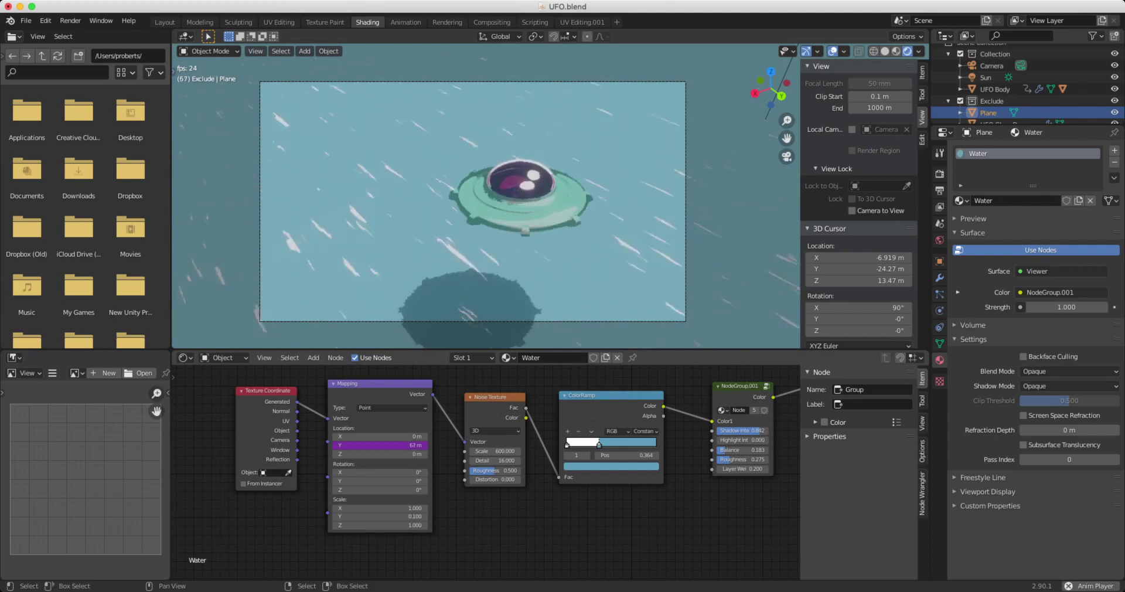
{"action": "key", "text": "space"}
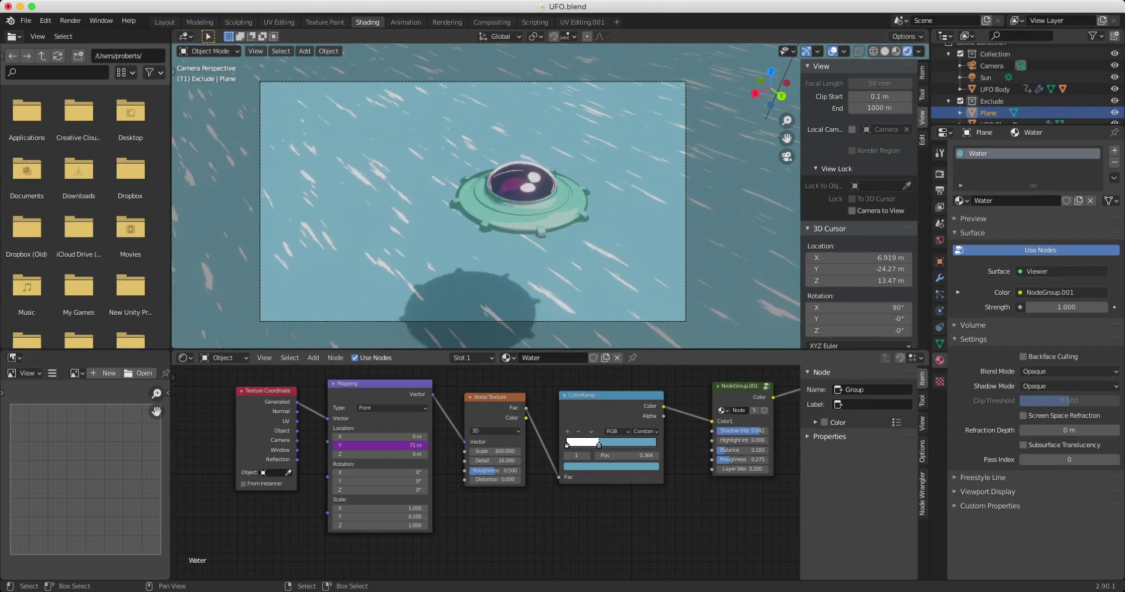
- Switch to the Animation workspace, return to frame 0 and select the UFO body to show its keyframes
{"action": "key", "text": "ctrl+Page_Down"}
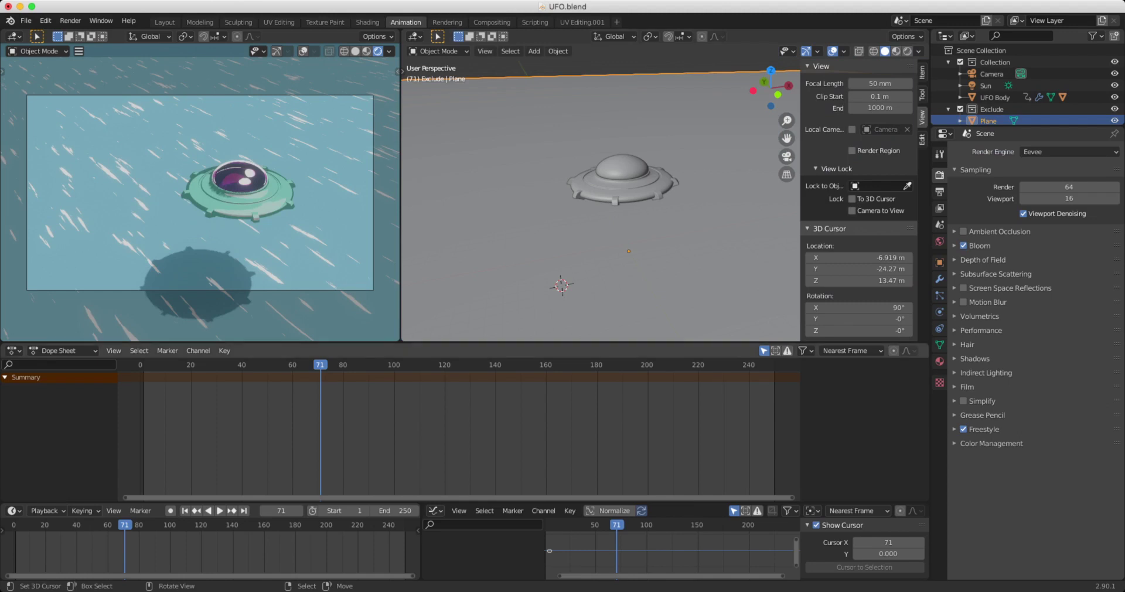
{"action": "left_click_drag", "start_coordinate": [320, 365], "coordinate": [140, 364]}
{"action": "right_click", "coordinate": [240, 193]}
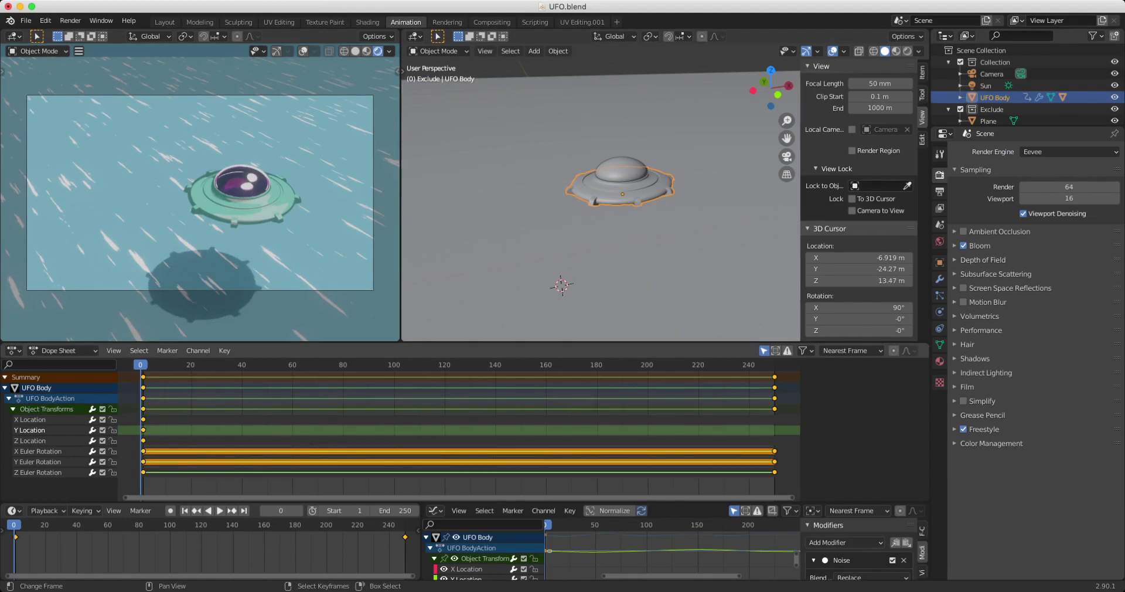
- Play the UFO animation repeatedly from its start to review the hovering motion over the moving water
{"action": "key", "text": "space"}
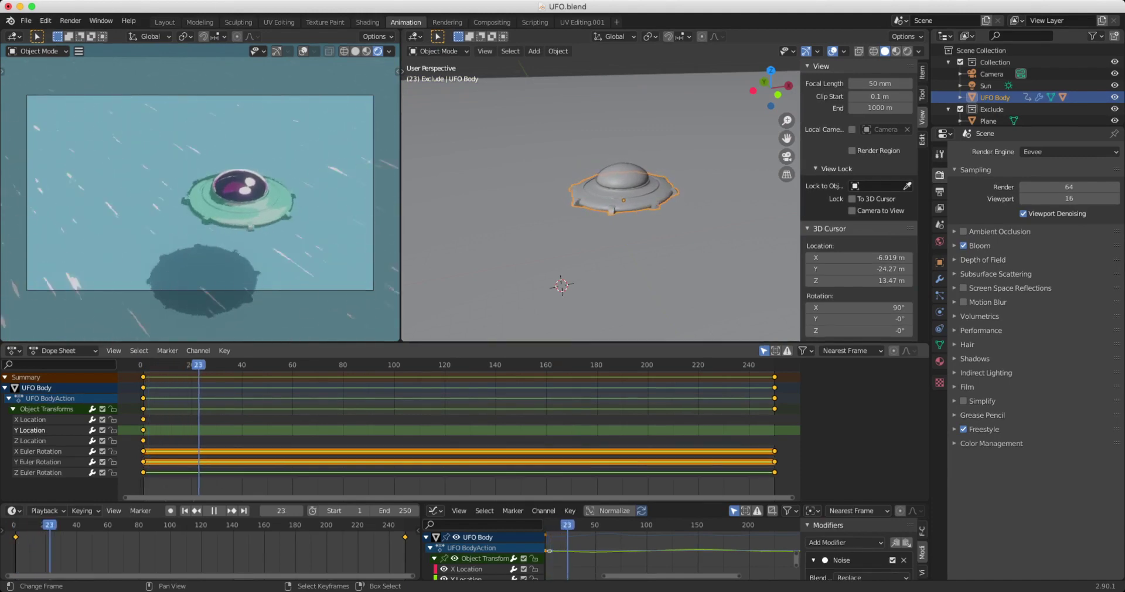
{"action": "key", "text": "shift+Left"}
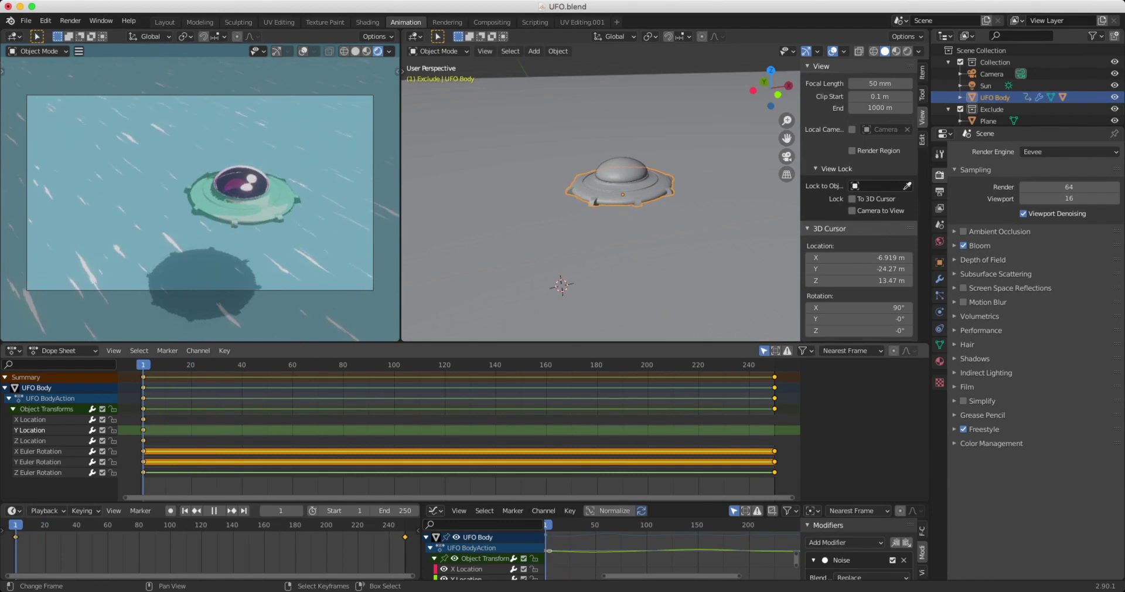
{"action": "key", "text": "space"}
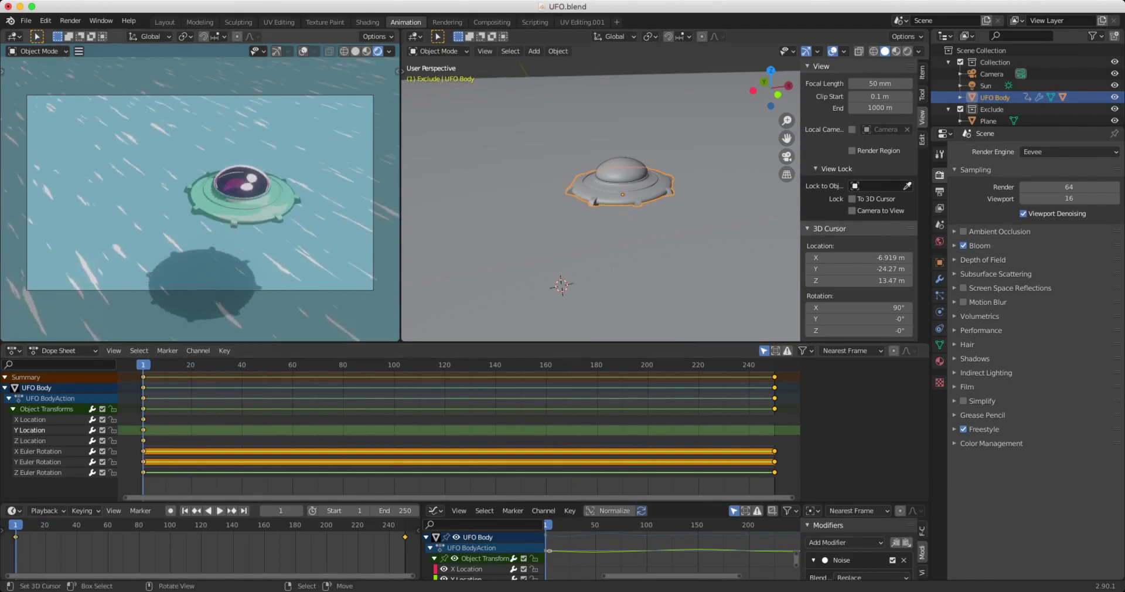
{"action": "key", "text": "space"}
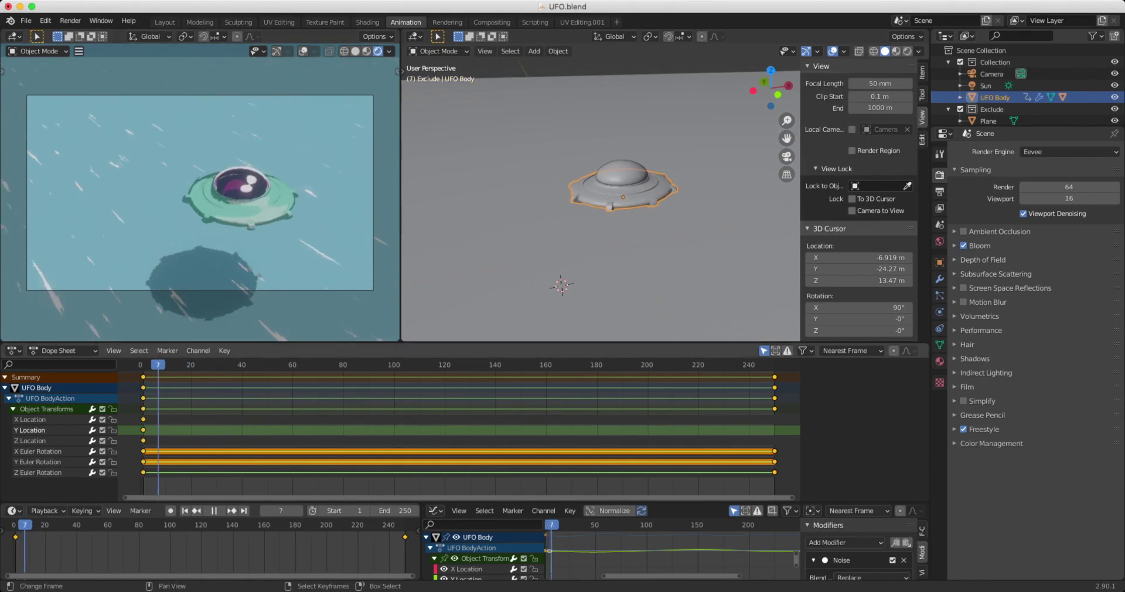
{"action": "key", "text": "Escape"}
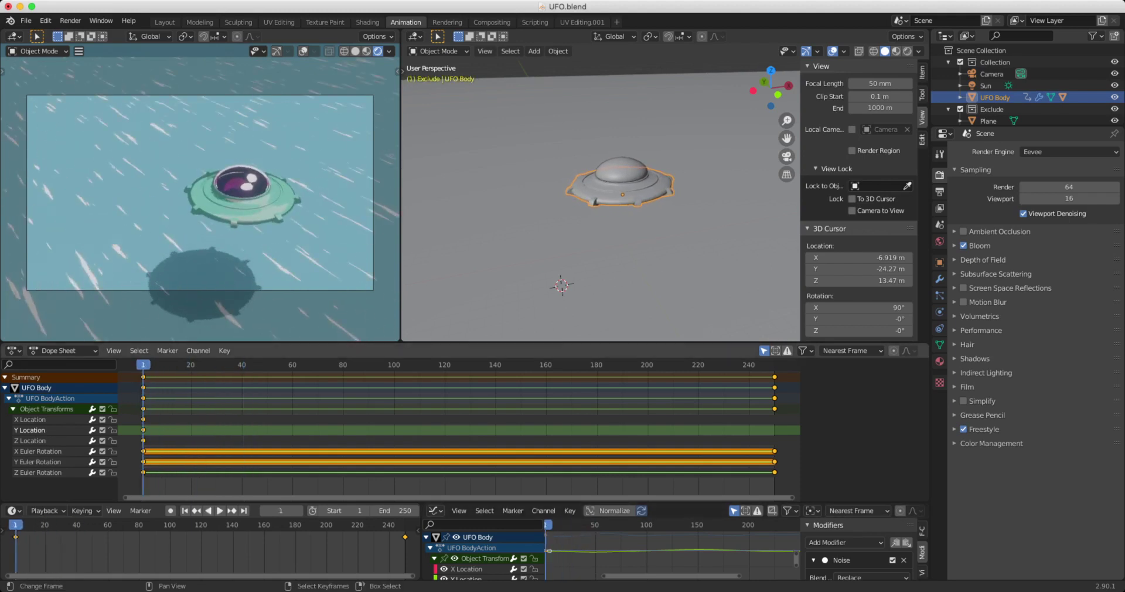
{"action": "key", "text": "space"}
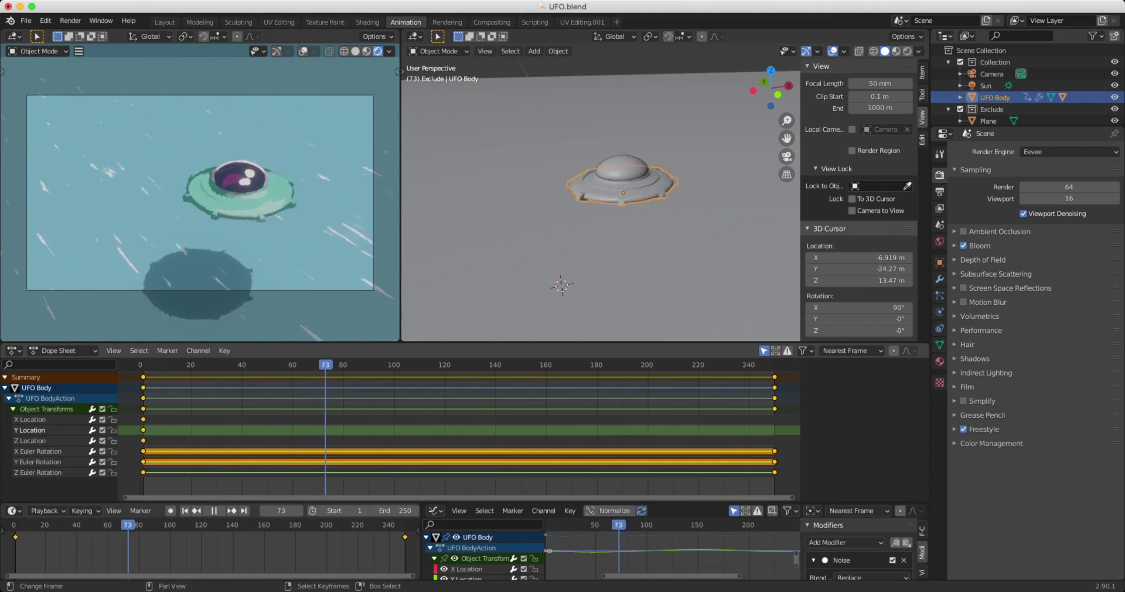
{"action": "left_click_drag", "start_coordinate": [325, 364], "coordinate": [141, 364]}
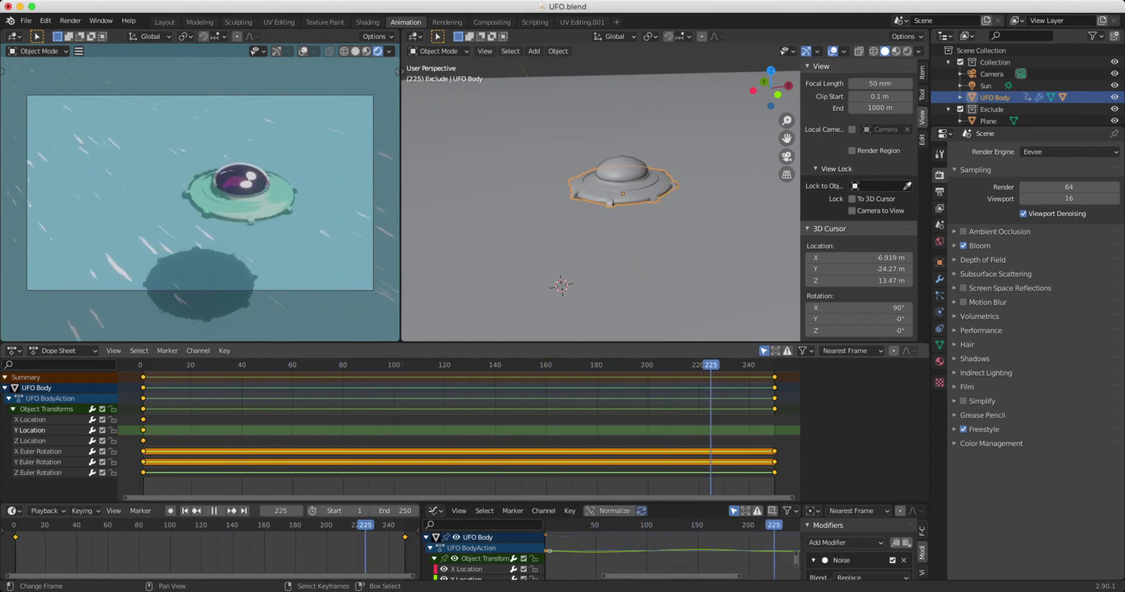
{"action": "key", "text": "Escape"}
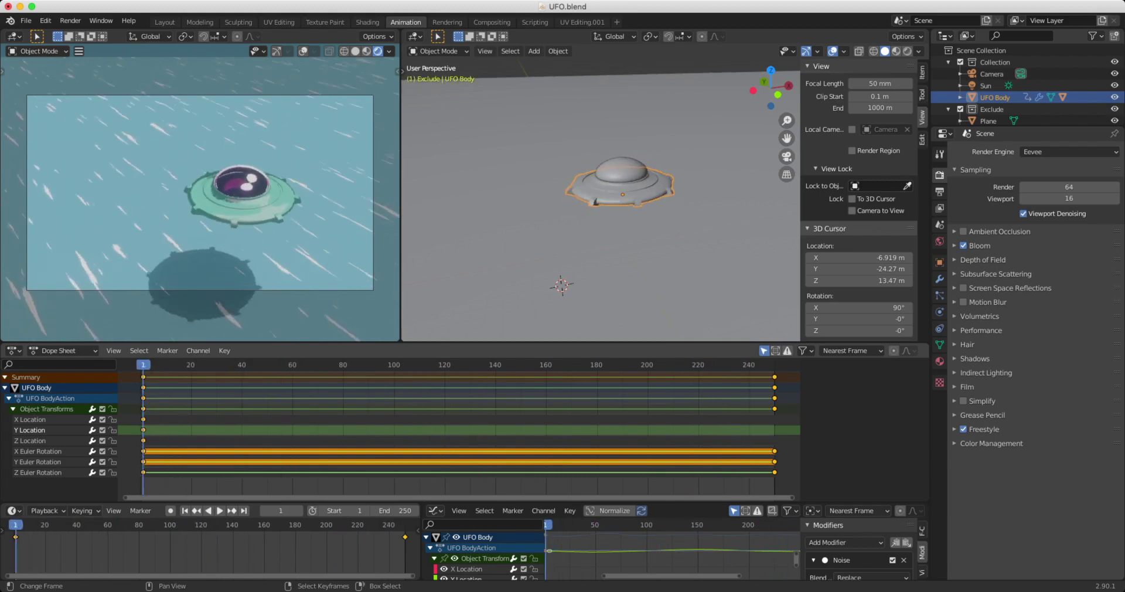
- Switch to the Layout workspace and view the scene in solid shading from the right orthographic side
{"action": "left_click", "coordinate": [165, 22]}
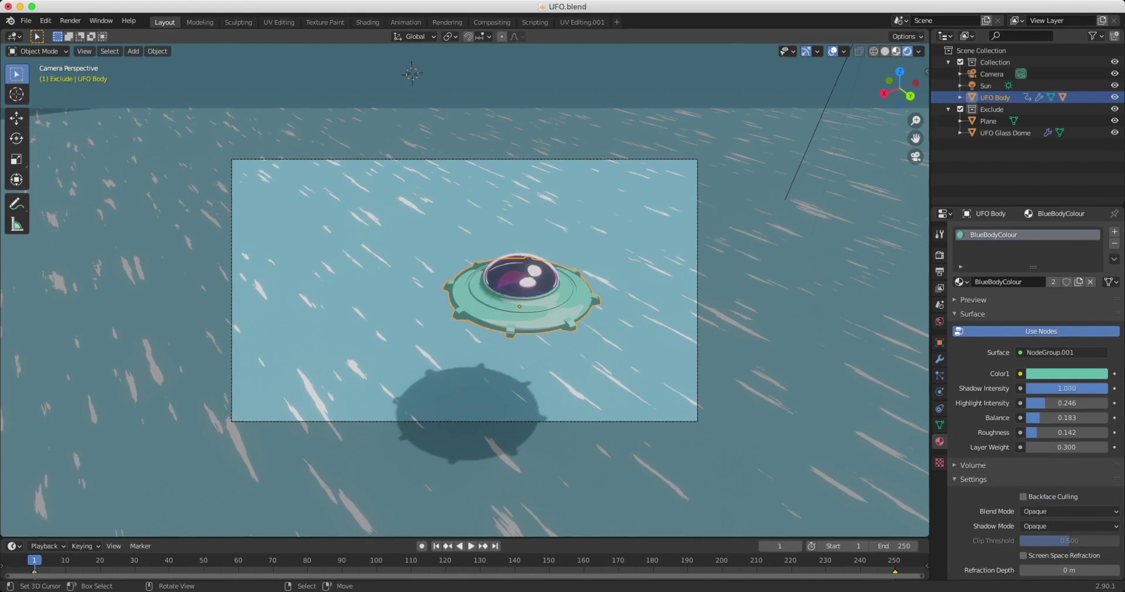
{"action": "left_click", "coordinate": [884, 51]}
{"action": "key", "text": "KP_3"}
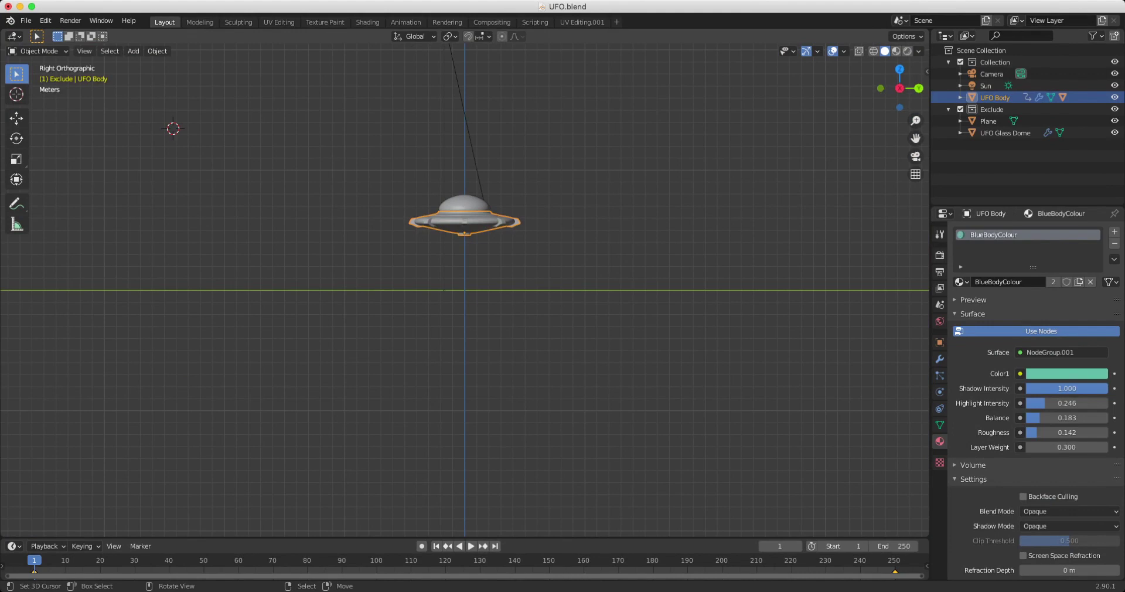
- Place the 3D cursor above and beside the UFO on its positive Y side and add an Ico Sphere there
{"action": "right_click", "coordinate": [573, 145], "text": "shift"}
{"action": "key", "text": "shift+a"}
{"action": "mouse_move", "coordinate": [527, 145]}
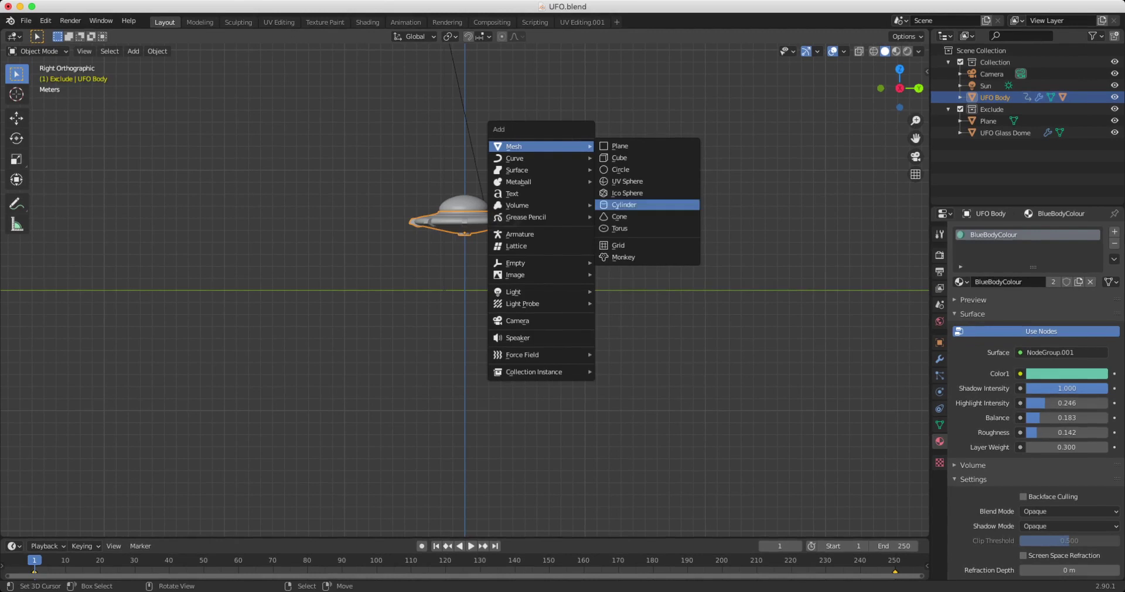
{"action": "left_click", "coordinate": [632, 193]}
{"action": "scroll", "coordinate": [445, 290], "scroll_direction": "up", "scroll_amount": 2}
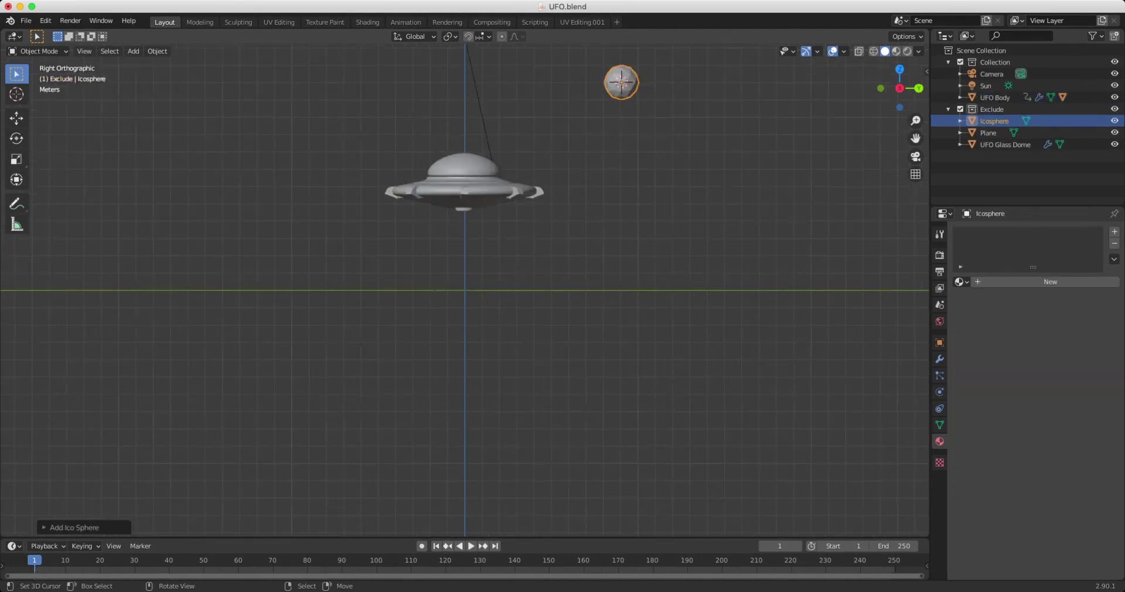
- Stretch the whole ico sphere mesh along the Y axis to about 1.7 times its length in Edit Mode
{"action": "middle_click_drag", "start_coordinate": [444, 290], "coordinate": [383, 440], "text": "shift"}
{"action": "scroll", "coordinate": [384, 440], "scroll_direction": "up", "scroll_amount": 5}
{"action": "middle_click_drag", "start_coordinate": [464, 290], "coordinate": [311, 413], "text": "shift"}
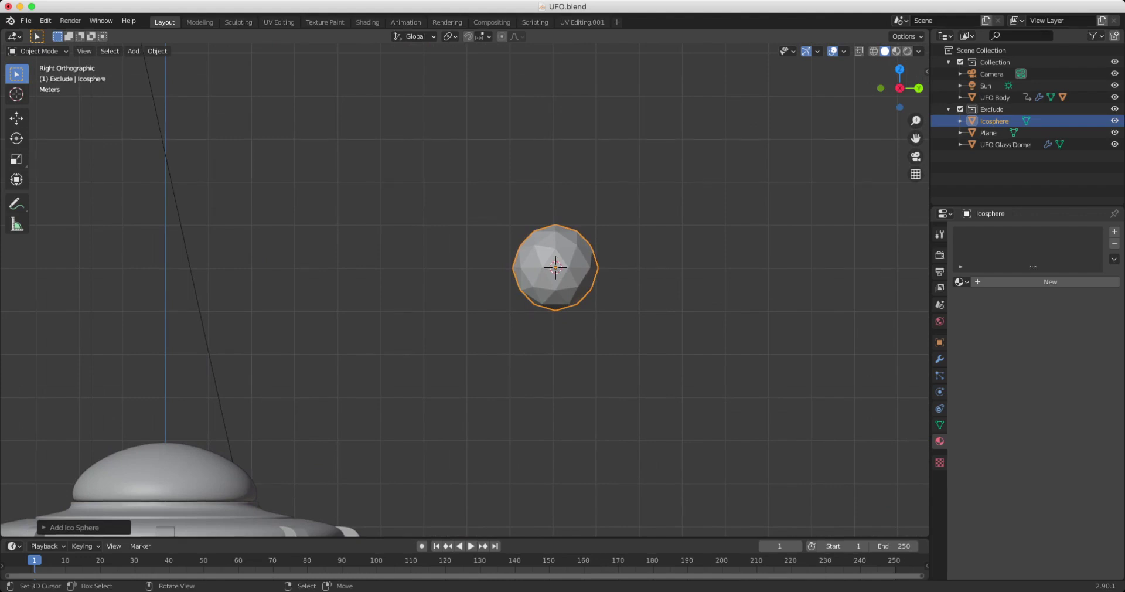
{"action": "key", "text": "Tab"}
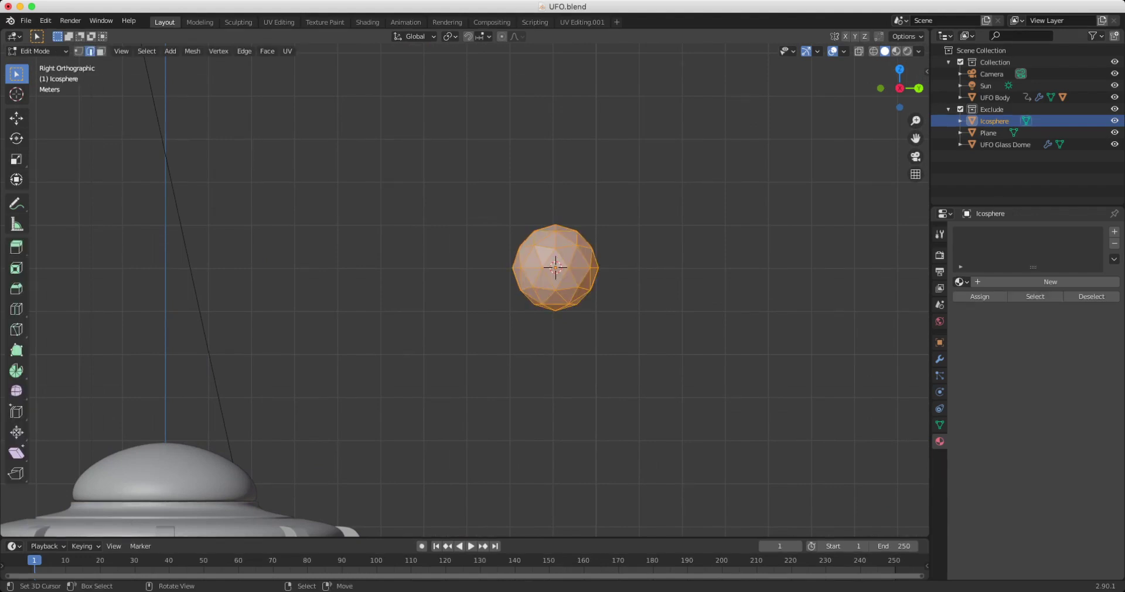
{"action": "key", "text": "s"}
{"action": "key", "text": "x"}
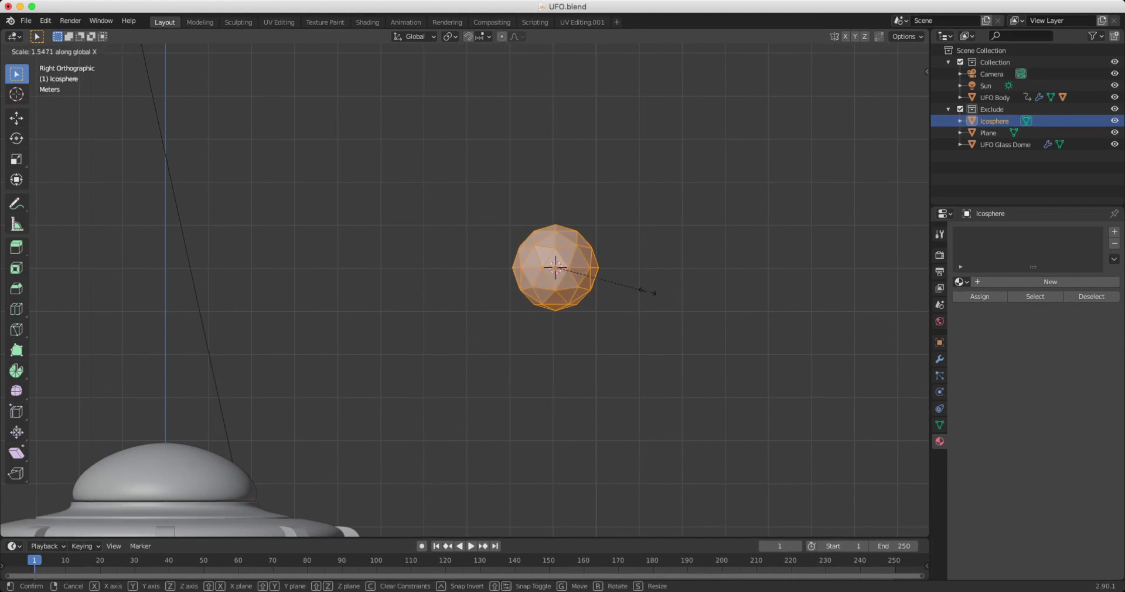
{"action": "key", "text": "y"}
{"action": "left_click", "coordinate": [658, 291]}
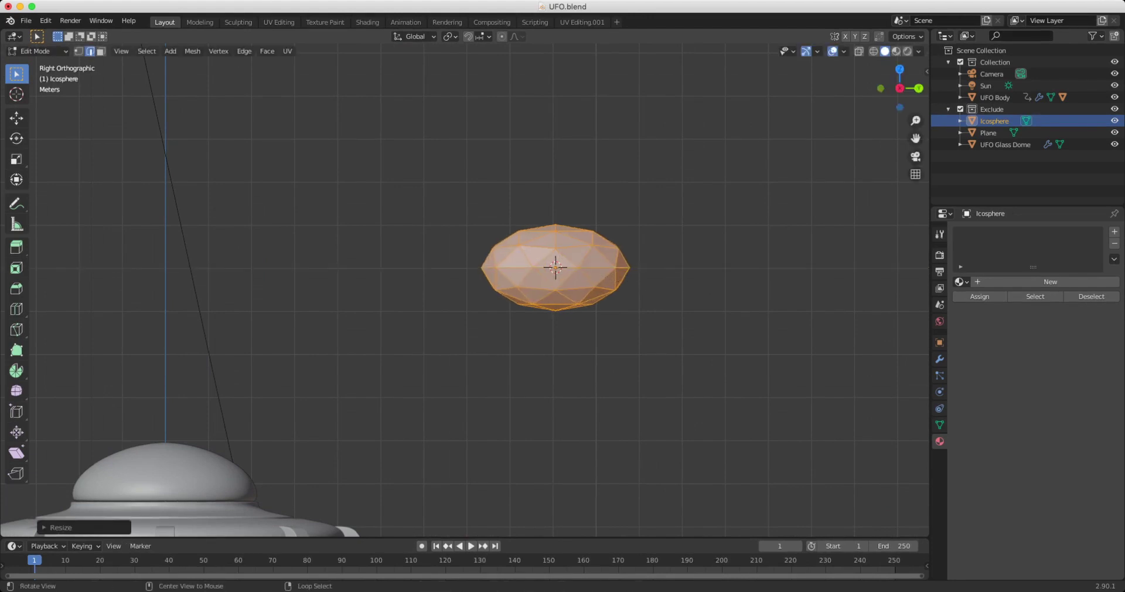
- Scale the stretched ico sphere mesh down along the X axis to make it narrower
{"action": "middle_click_drag", "start_coordinate": [658, 291], "coordinate": [505, 286]}
{"action": "key", "text": "s"}
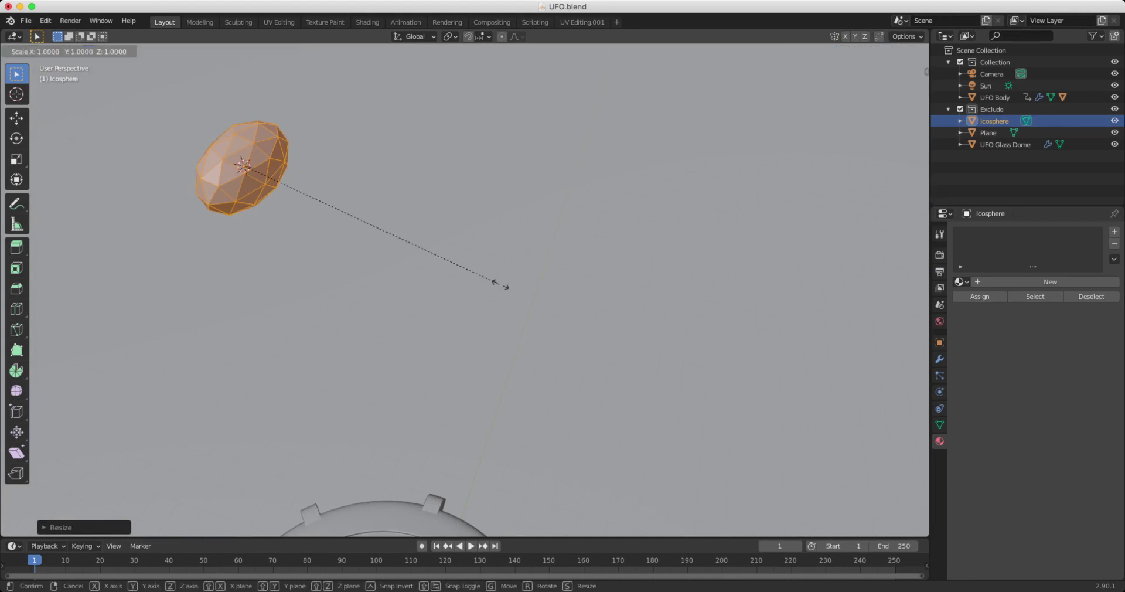
{"action": "key", "text": "x"}
{"action": "left_click", "coordinate": [405, 241]}
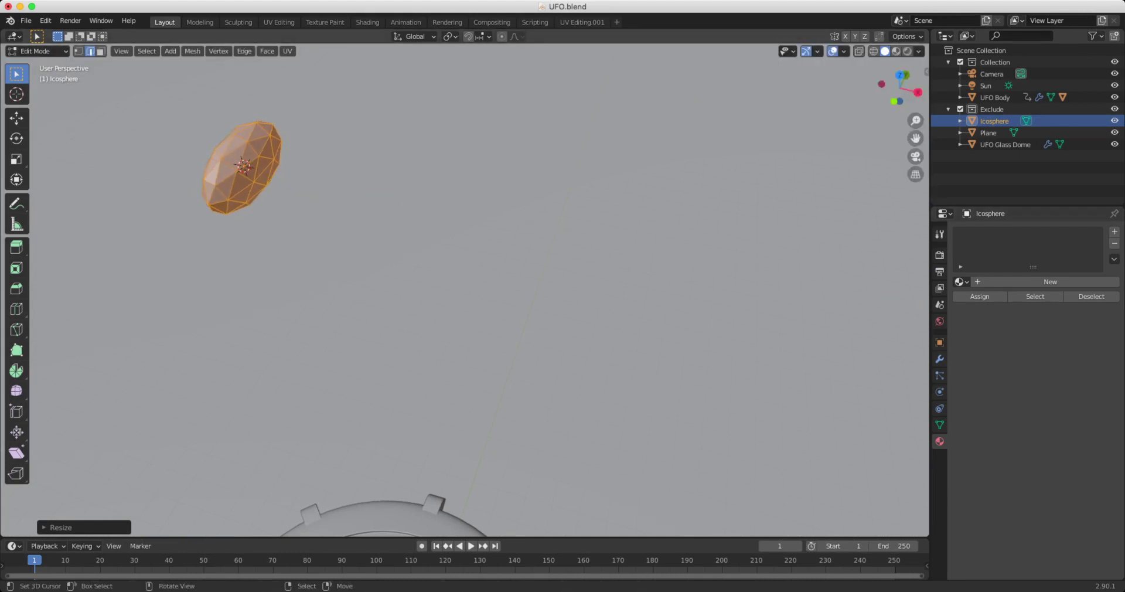
- Smooth the faces of the whole ico sphere mesh and return to Object Mode
{"action": "key", "text": "q"}
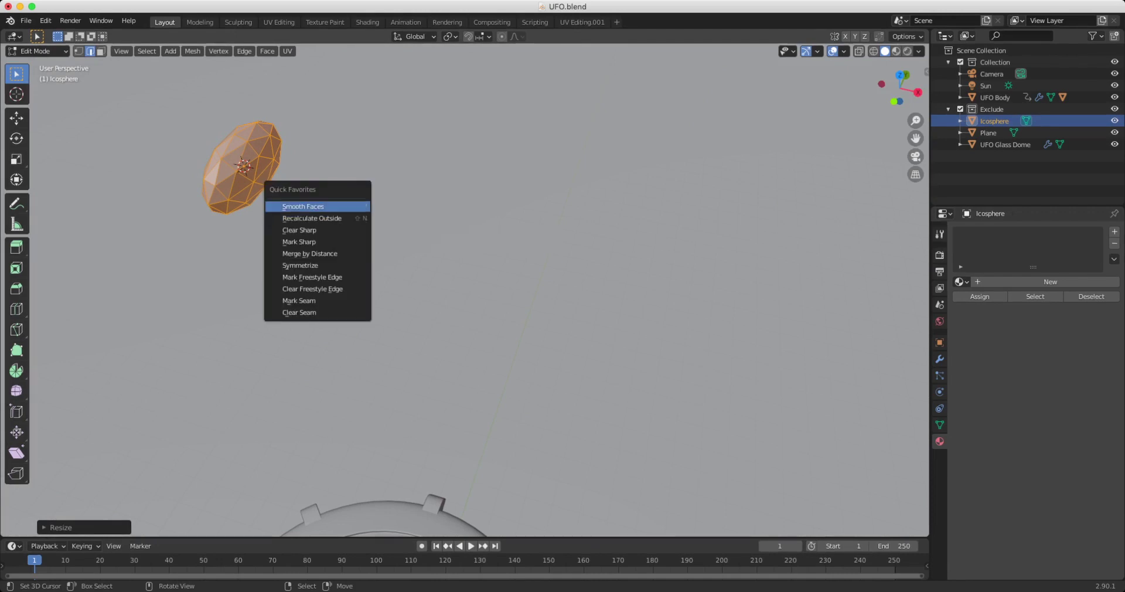
{"action": "key", "text": "Return"}
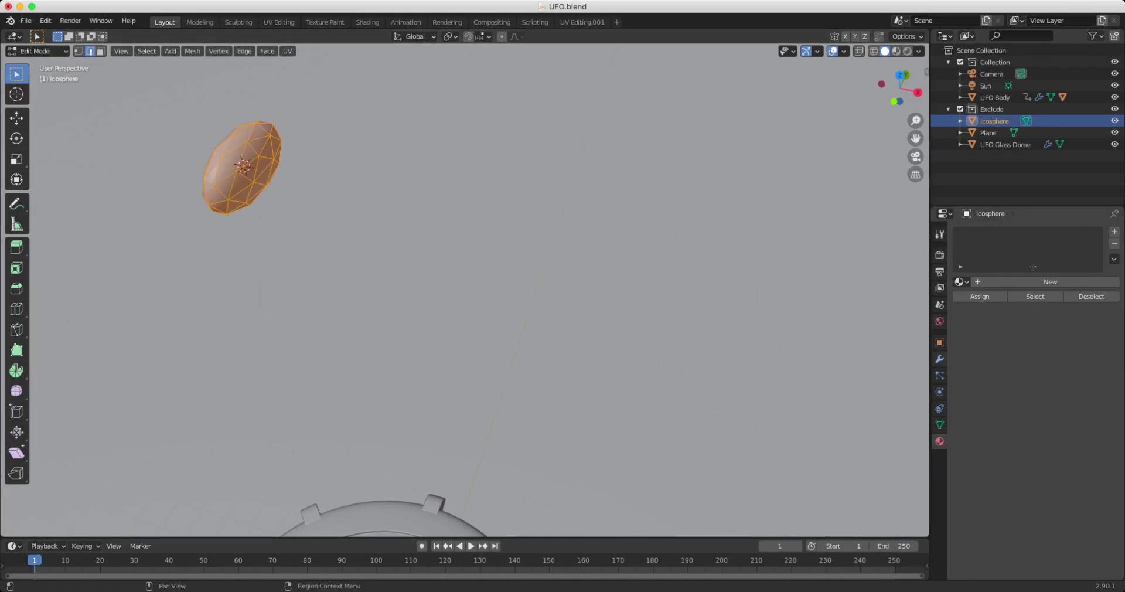
{"action": "left_click_drag", "start_coordinate": [465, 289], "coordinate": [417, 286], "text": "alt"}
{"action": "middle_click_drag", "start_coordinate": [530, 240], "coordinate": [544, 218]}
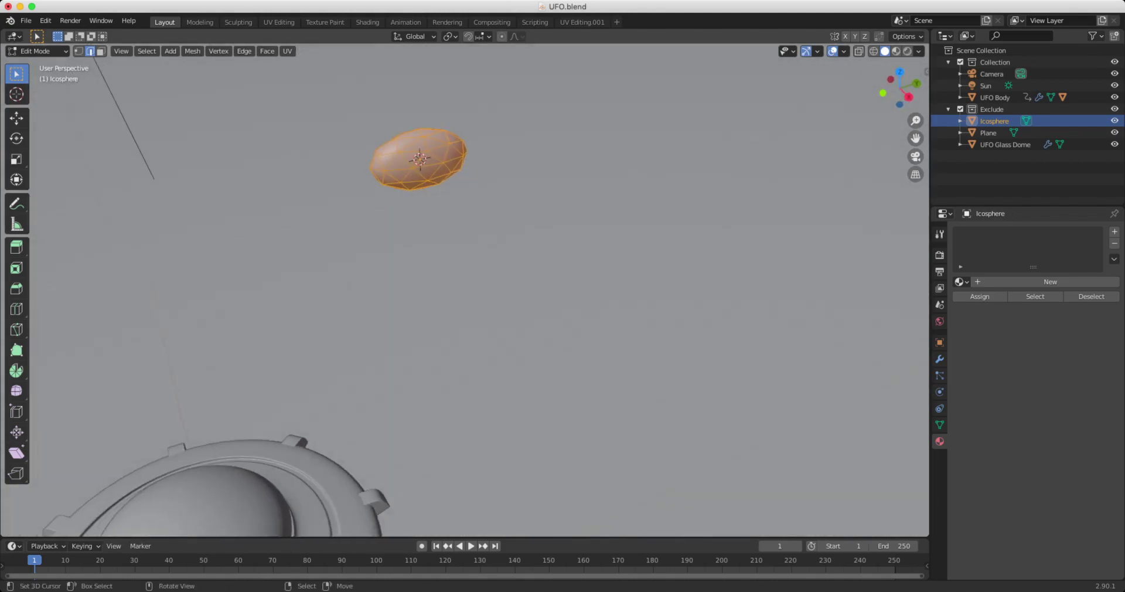
{"action": "key", "text": "Tab"}
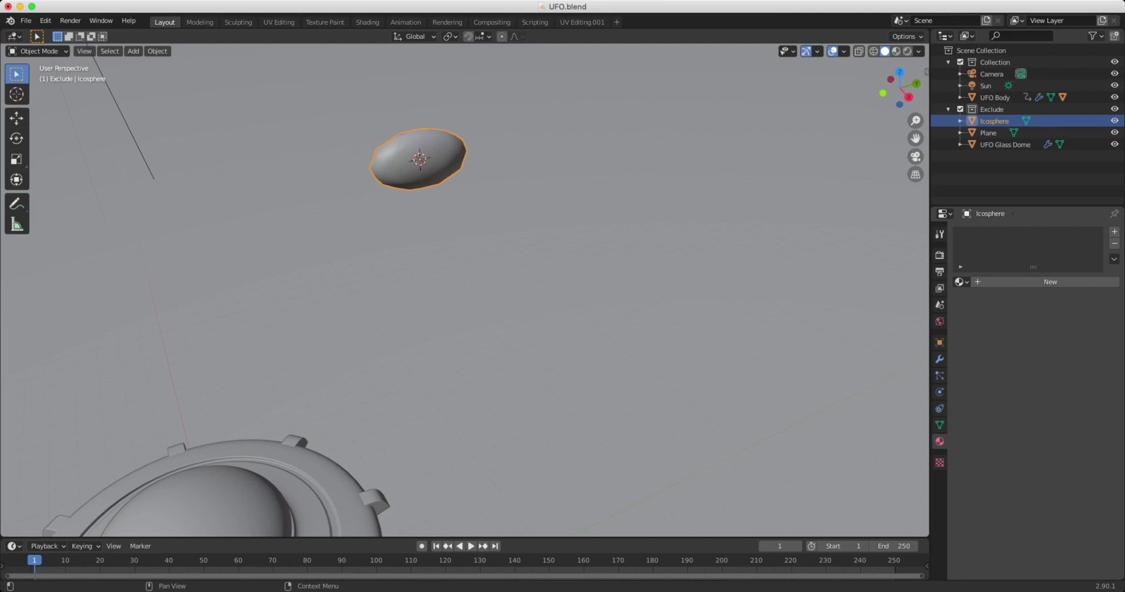
- Add a Displace modifier to the ico sphere, leaving its vertex group empty
{"action": "left_click", "coordinate": [939, 359]}
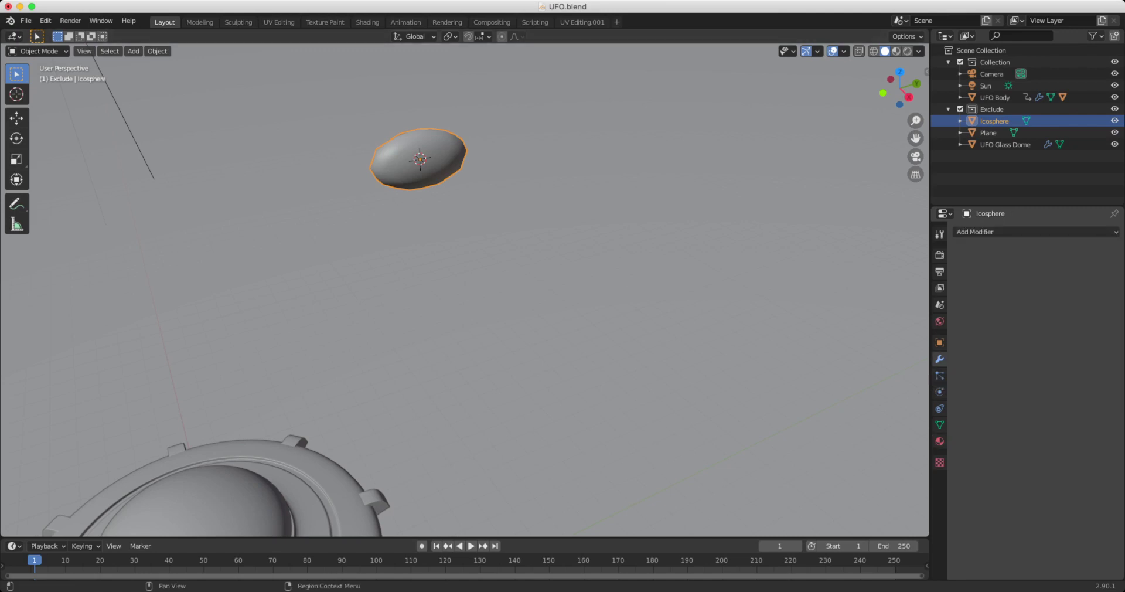
{"action": "left_click", "coordinate": [996, 231]}
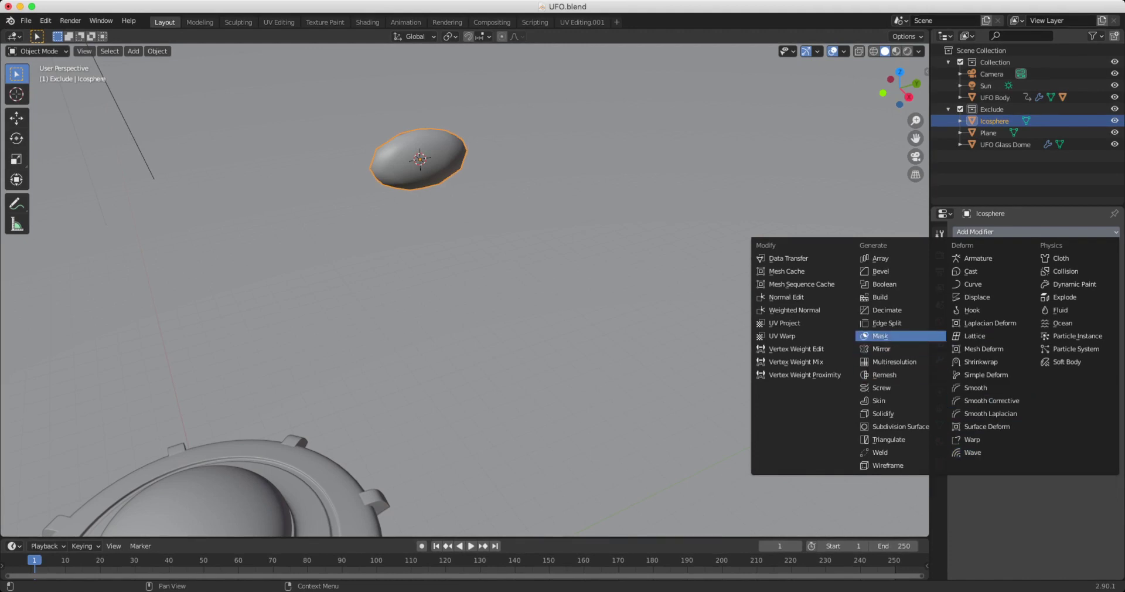
{"action": "left_click", "coordinate": [977, 297]}
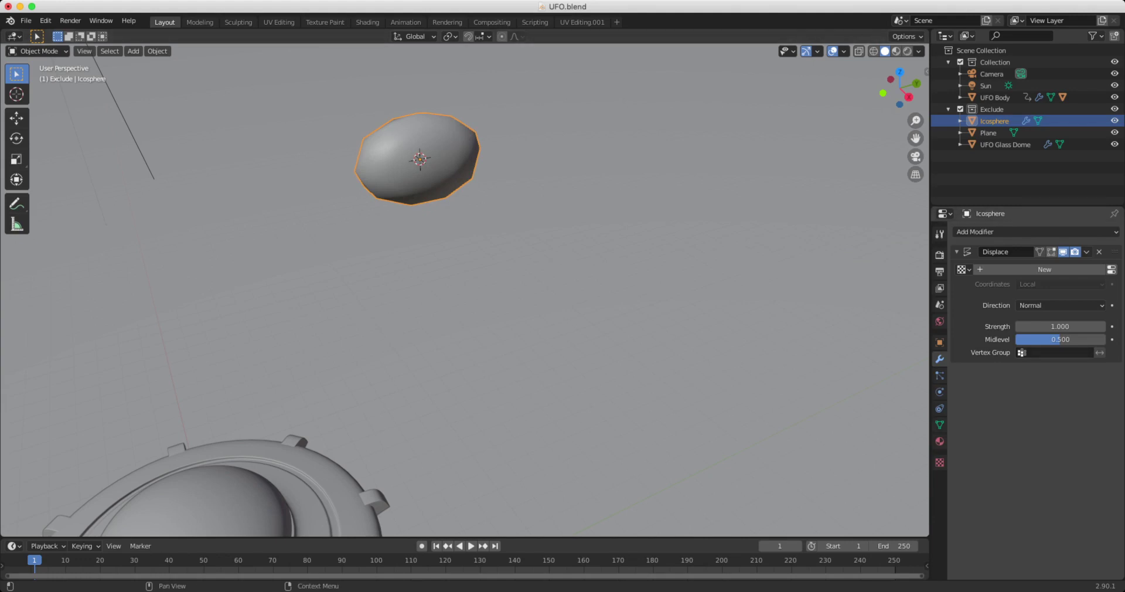
{"action": "left_click", "coordinate": [1054, 352]}
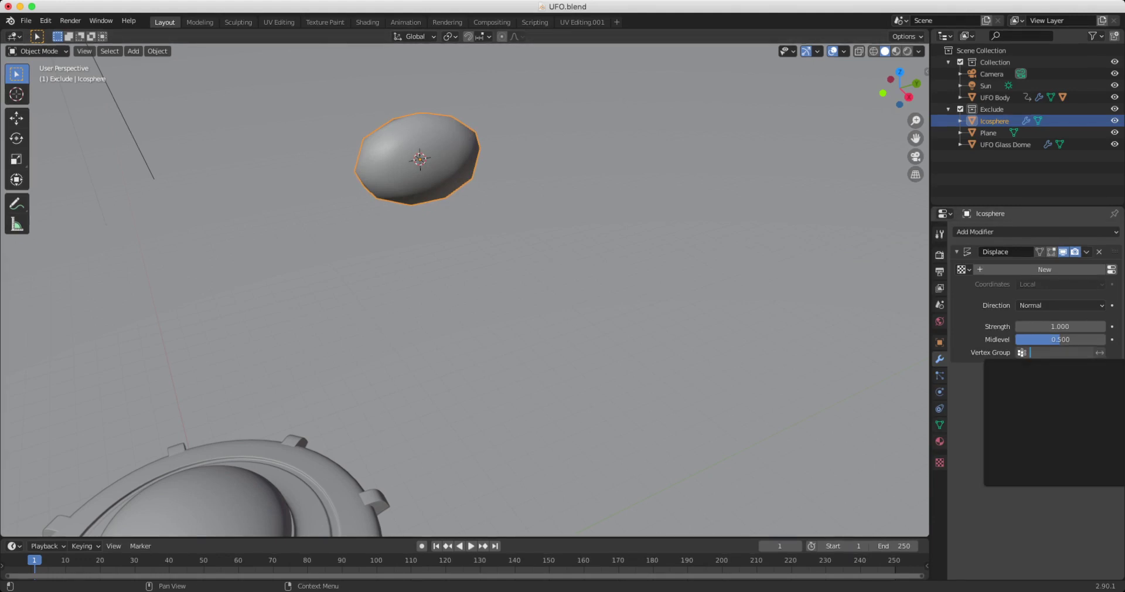
{"action": "key", "text": "Escape"}
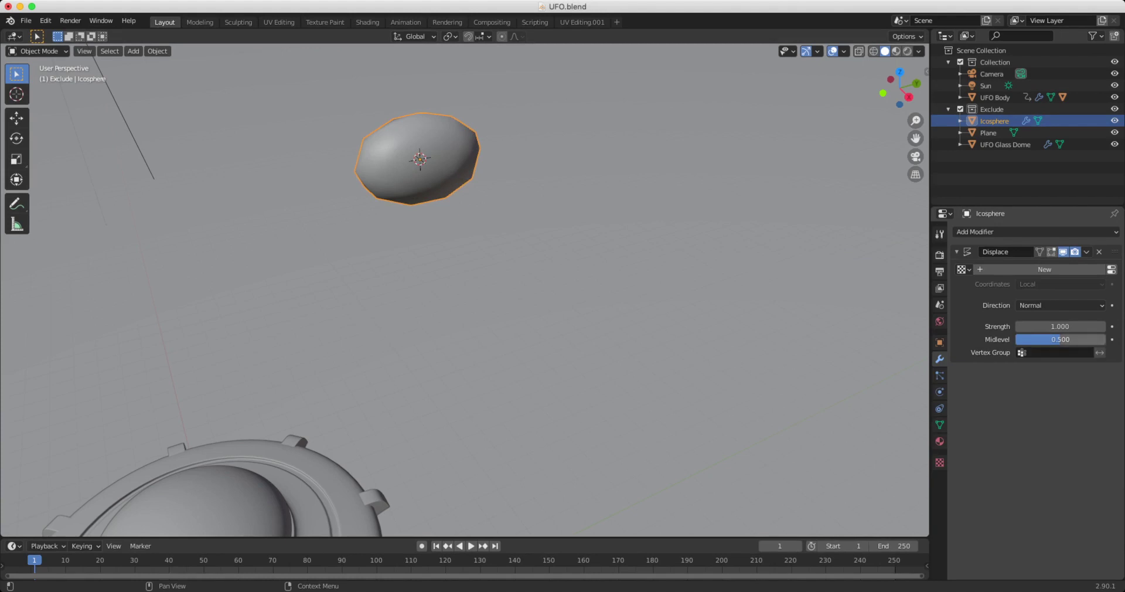
- Create a new texture for the Displace modifier and set its type to Clouds
{"action": "left_click", "coordinate": [1111, 269]}
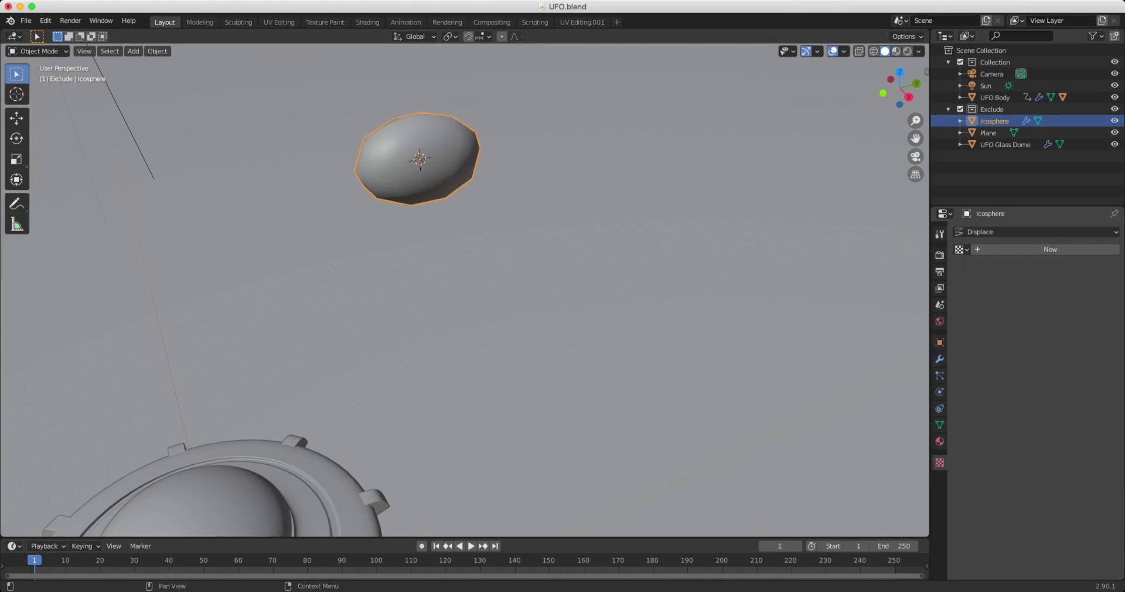
{"action": "left_click", "coordinate": [1049, 249]}
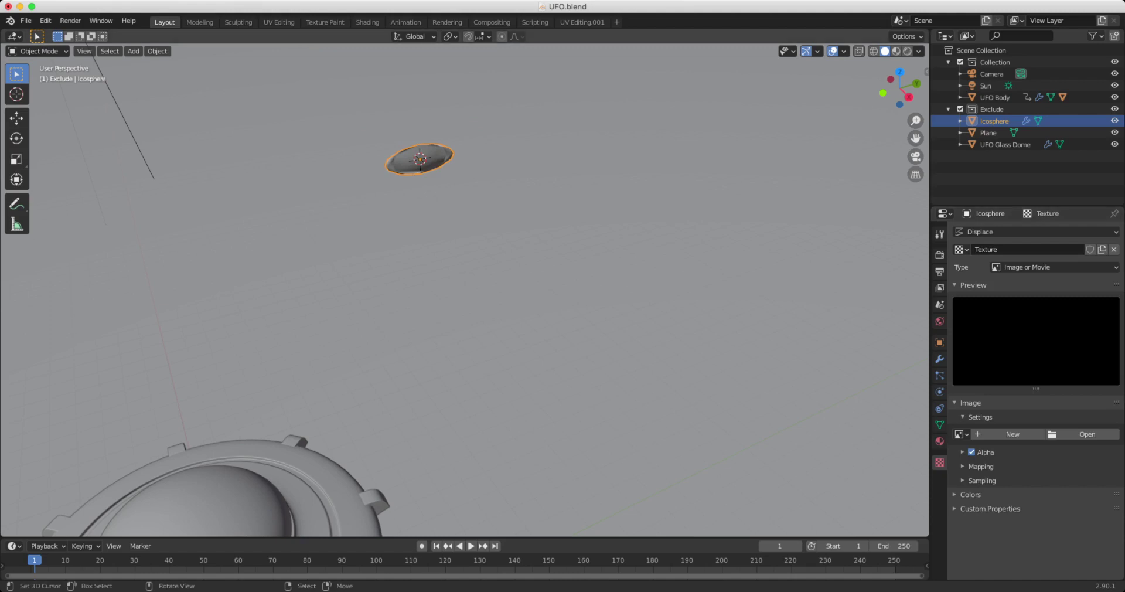
{"action": "left_click", "coordinate": [1026, 266]}
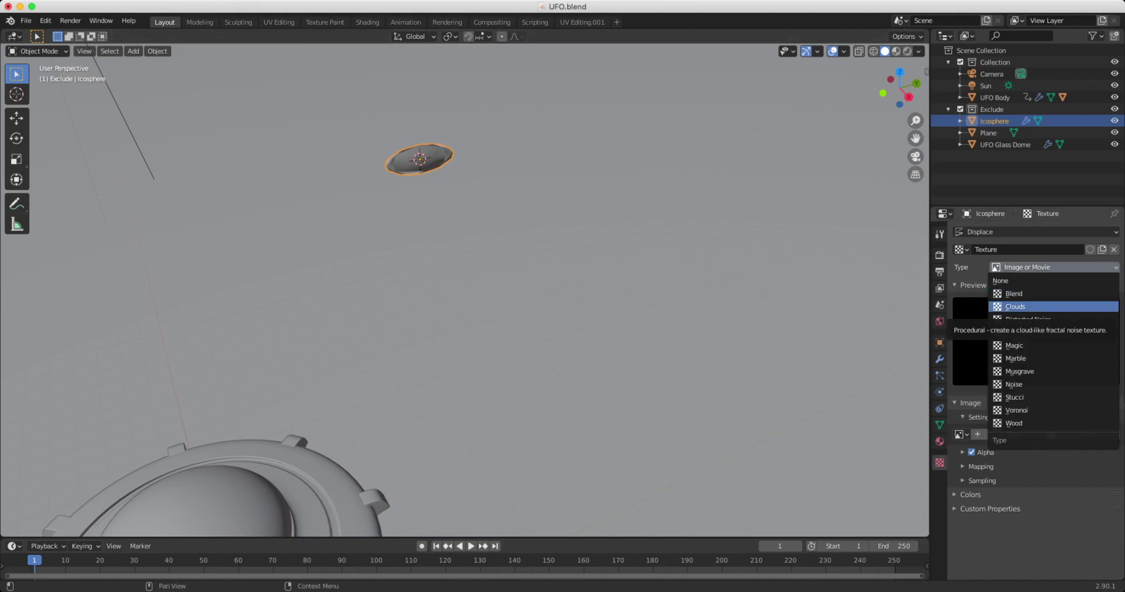
{"action": "left_click", "coordinate": [1014, 306]}
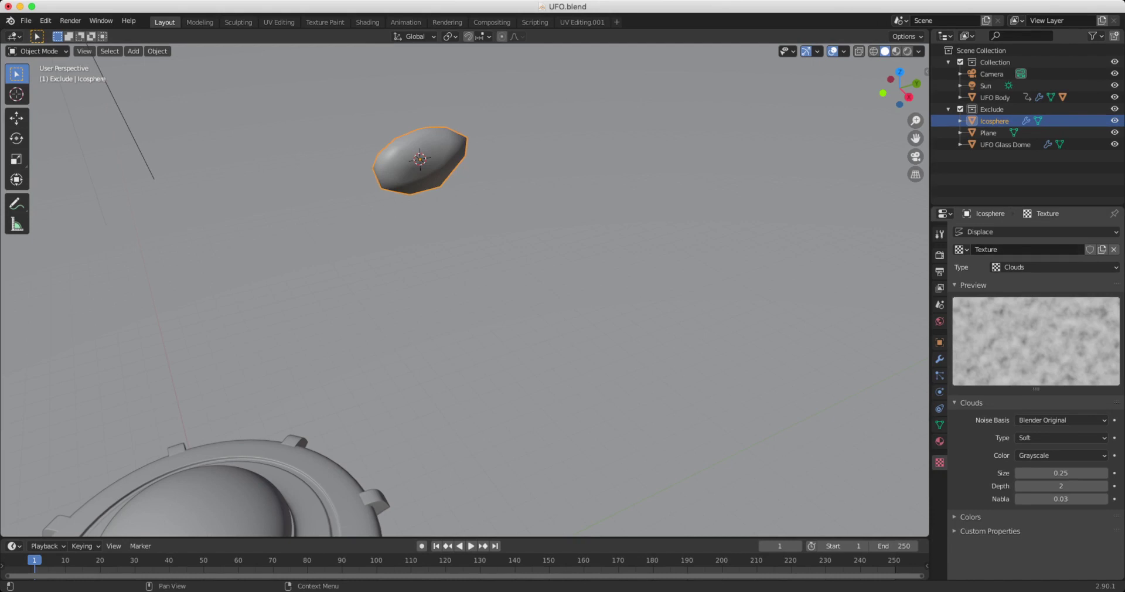
- Set the Displace modifier's texture coordinates to Global and move the ico sphere around to test the deformation
{"action": "left_click", "coordinate": [939, 359]}
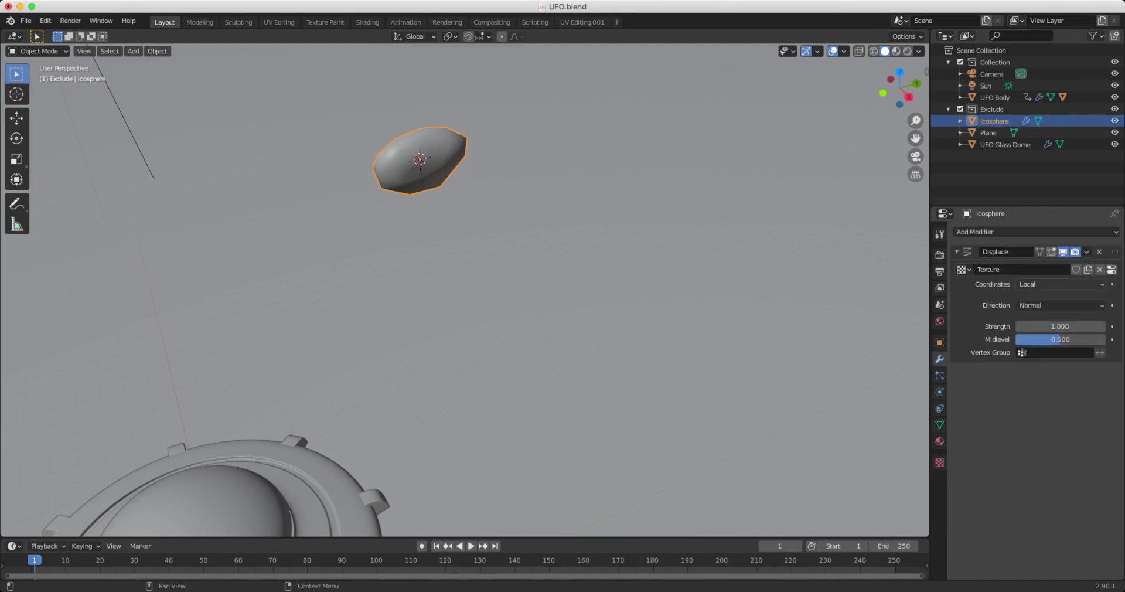
{"action": "left_click", "coordinate": [1061, 284]}
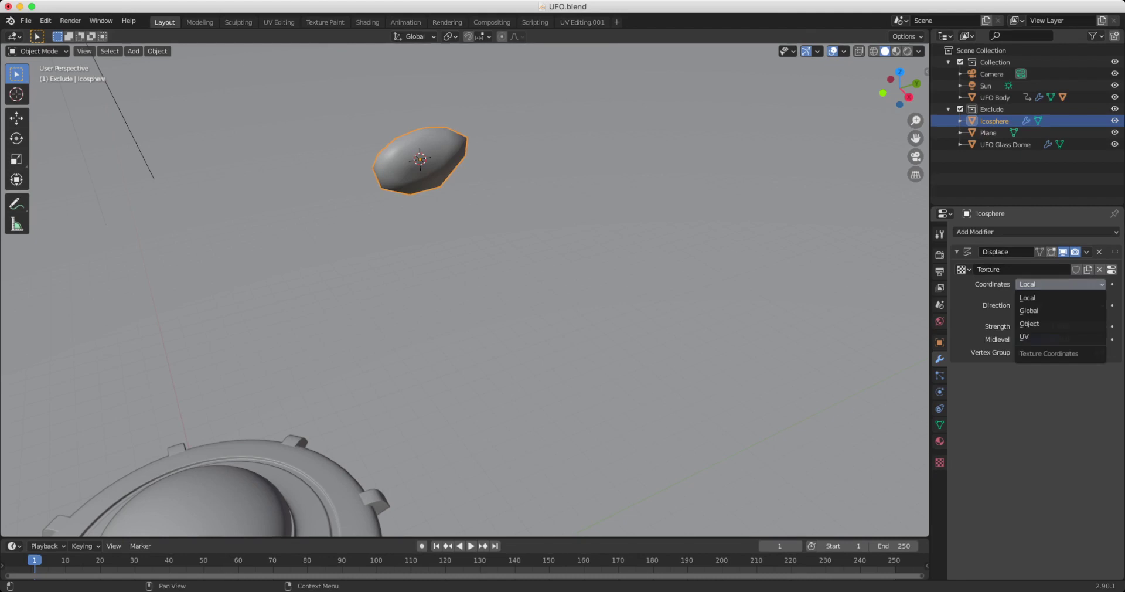
{"action": "left_click", "coordinate": [1029, 310]}
{"action": "key", "text": "g"}
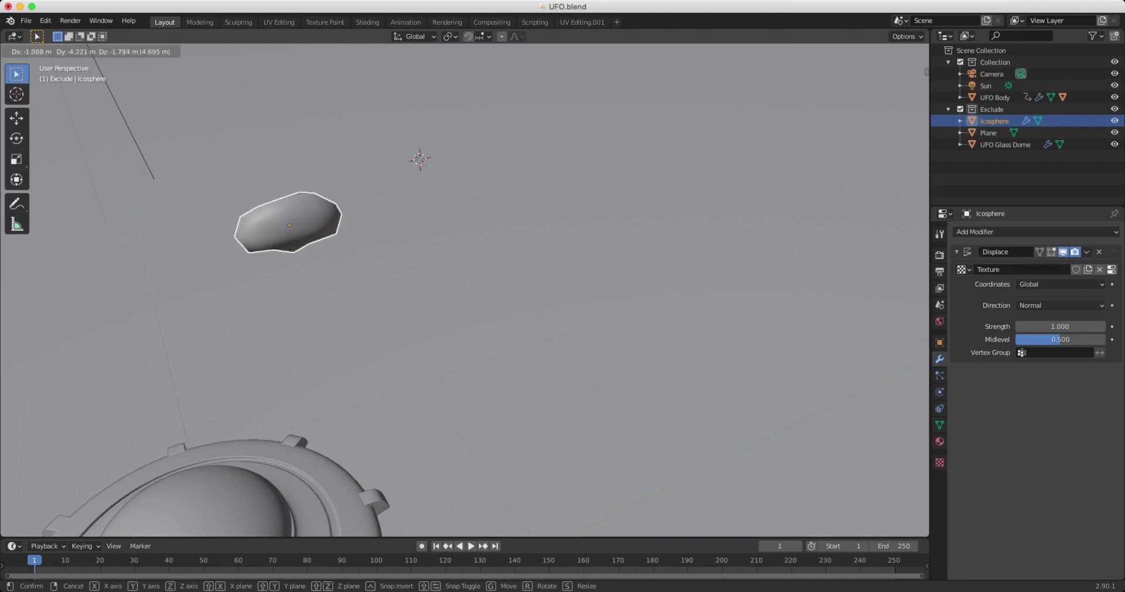
{"action": "key", "text": "Return"}
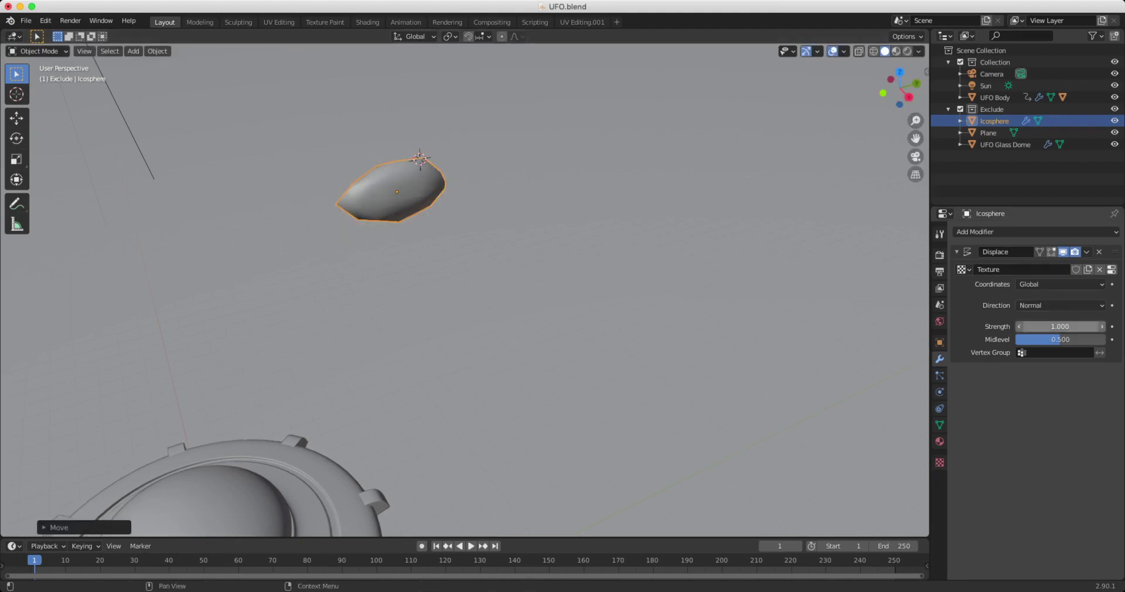
- Raise the Displace strength to 2.2 and move the ico sphere around to check its changing shape
{"action": "left_click_drag", "start_coordinate": [1059, 327], "coordinate": [1084, 326]}
{"action": "left_click", "coordinate": [1102, 326]}
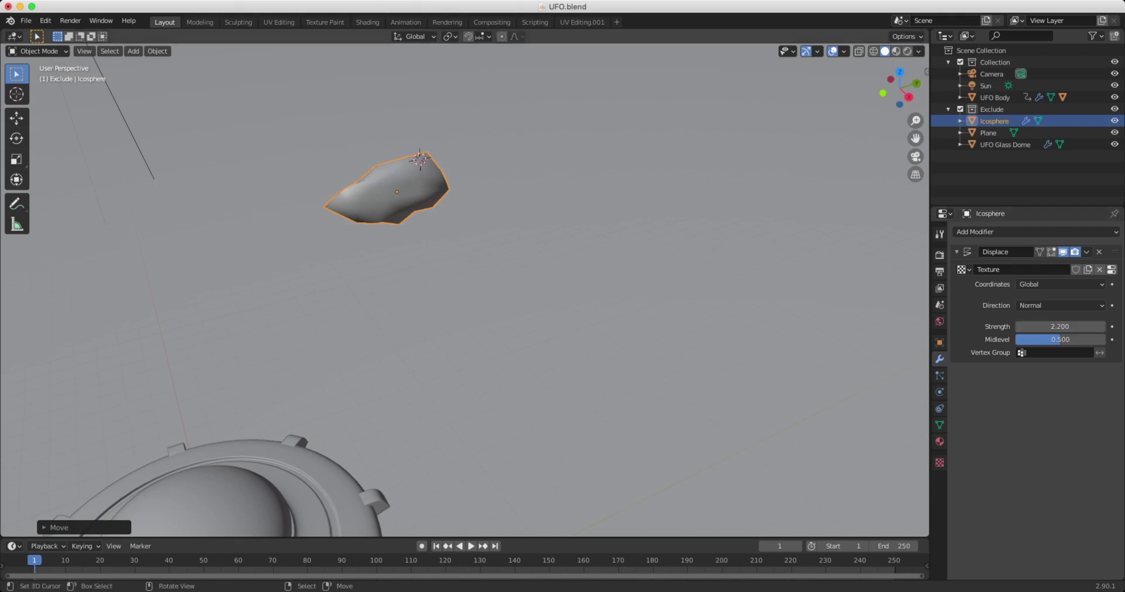
{"action": "key", "text": "g"}
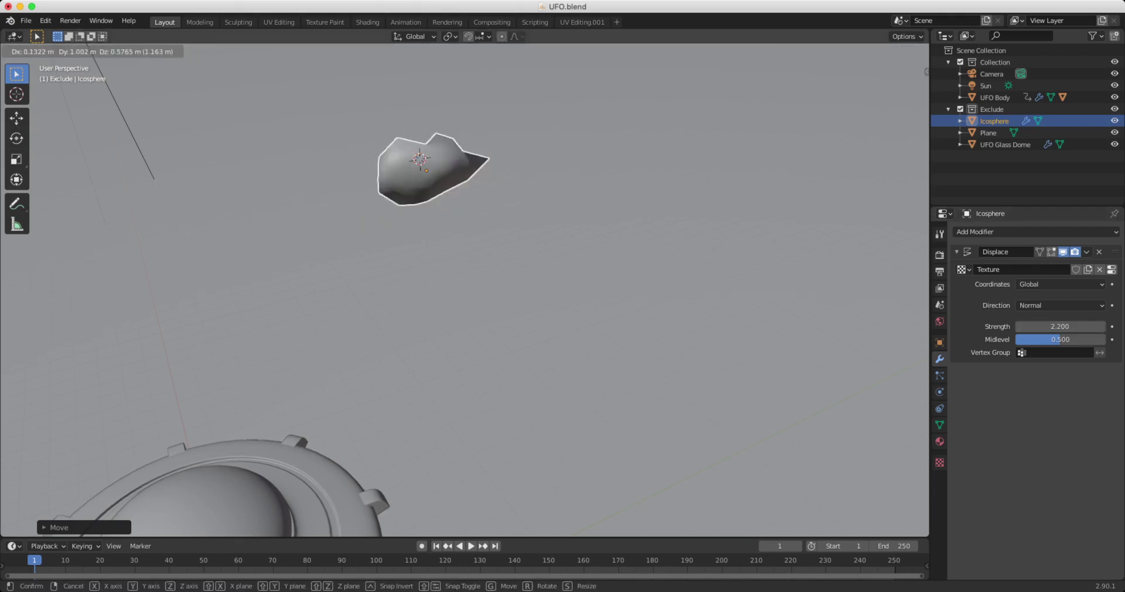
{"action": "key", "text": "Return"}
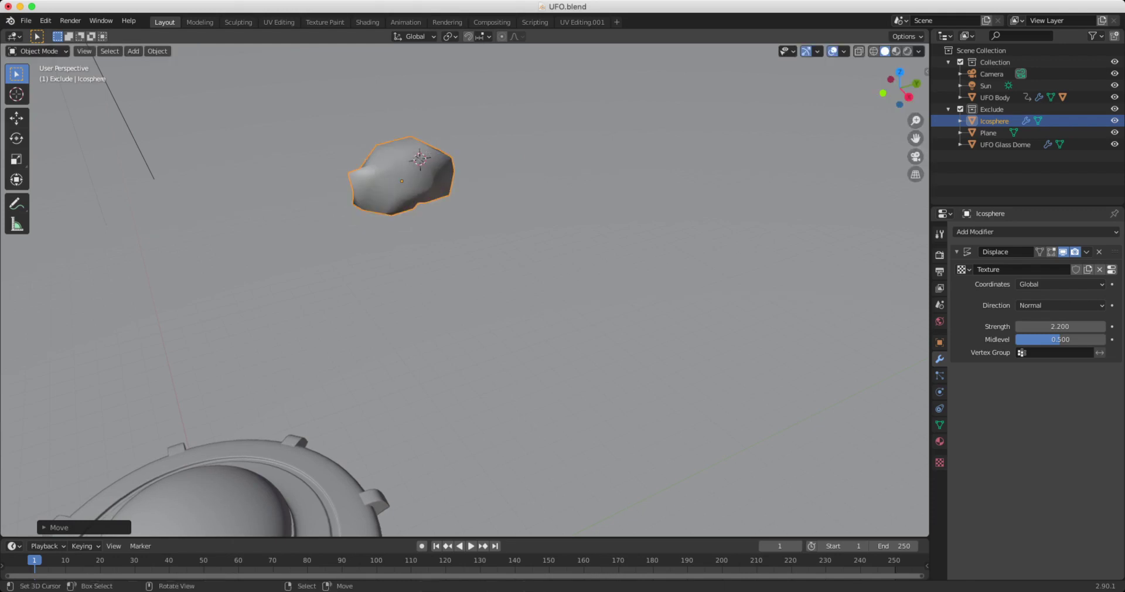
- Add a Subdivision Surface modifier with a render level of 1, and move the ico sphere to check the smoothed deformation
{"action": "left_click", "coordinate": [996, 231]}
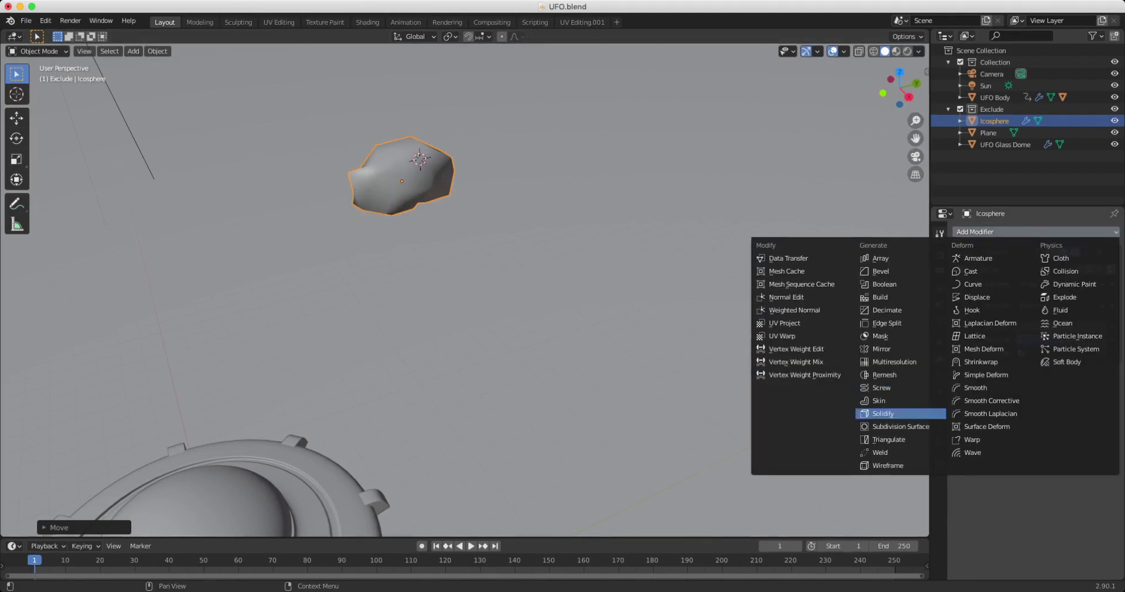
{"action": "left_click", "coordinate": [894, 426]}
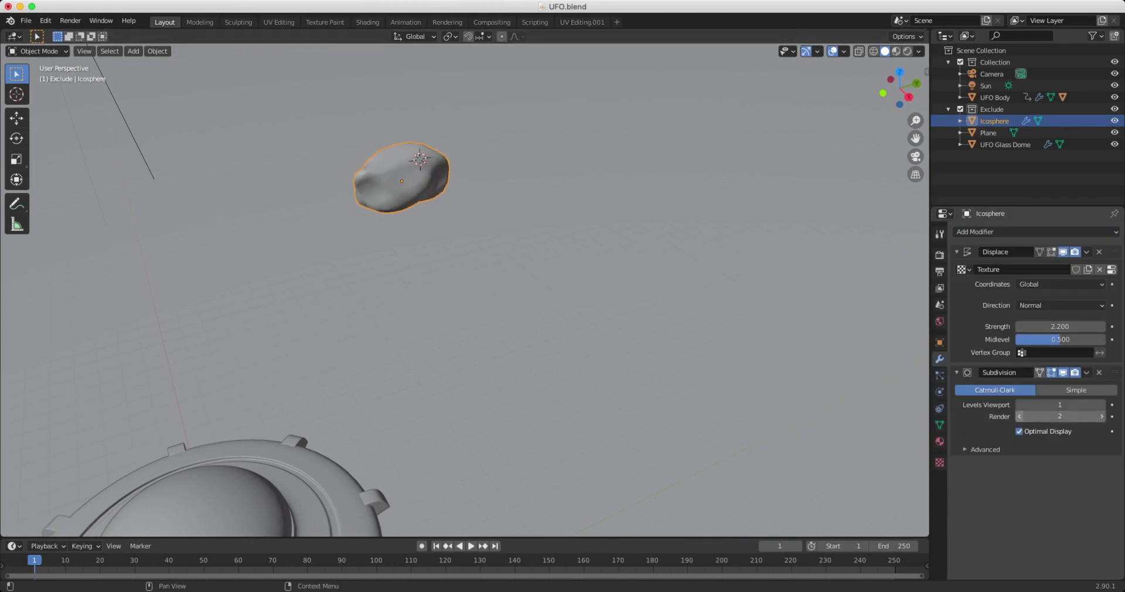
{"action": "key", "text": "g"}
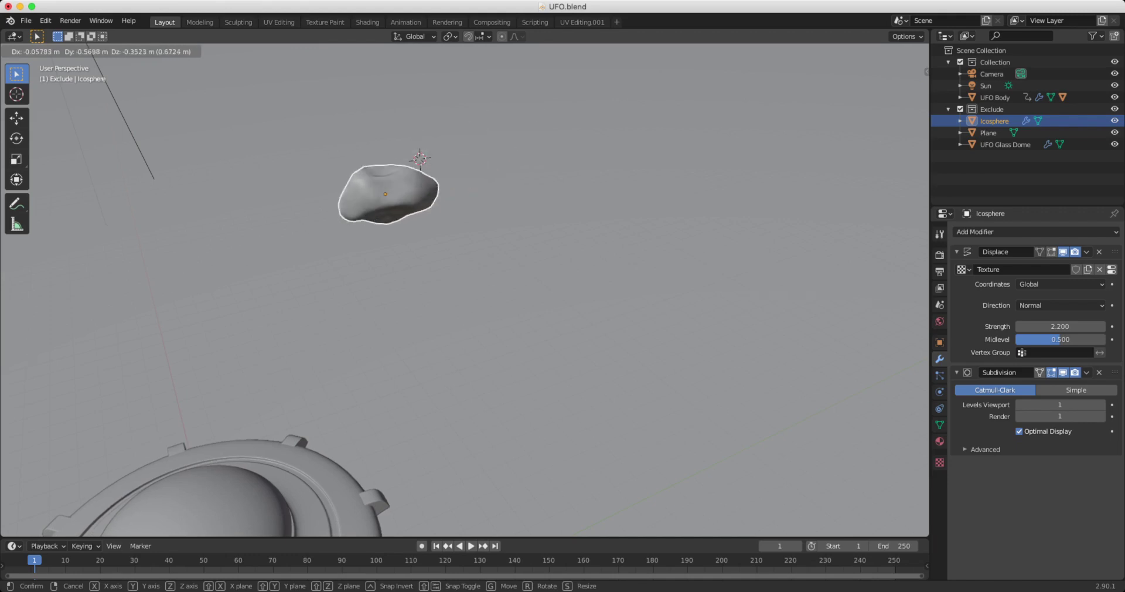
{"action": "key", "text": "Return"}
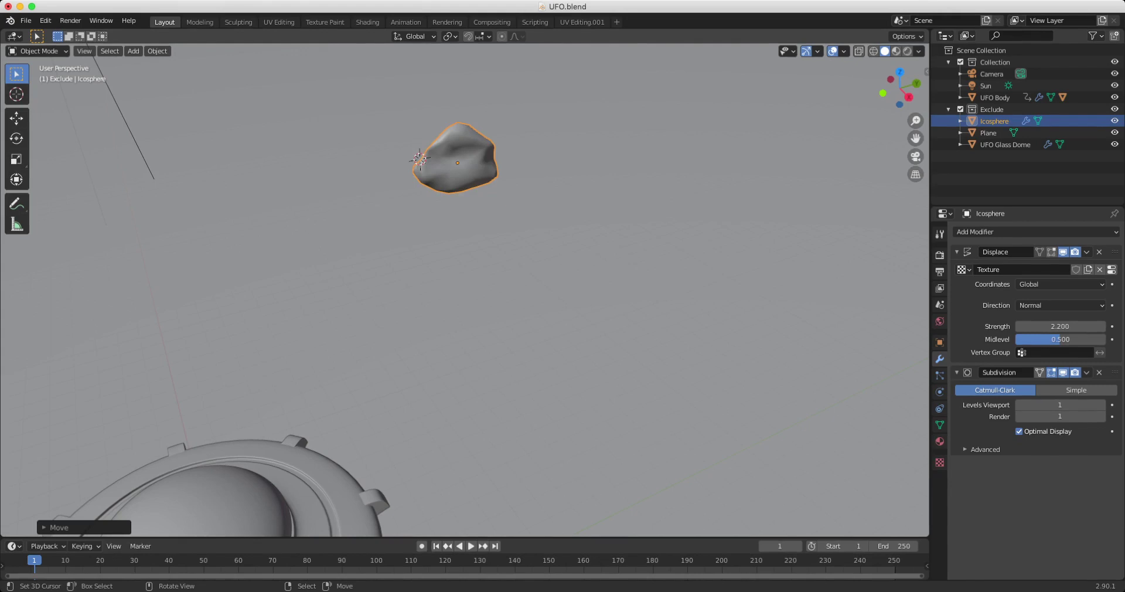
- Rename the ico sphere object to Spray
{"action": "left_click", "coordinate": [939, 342]}
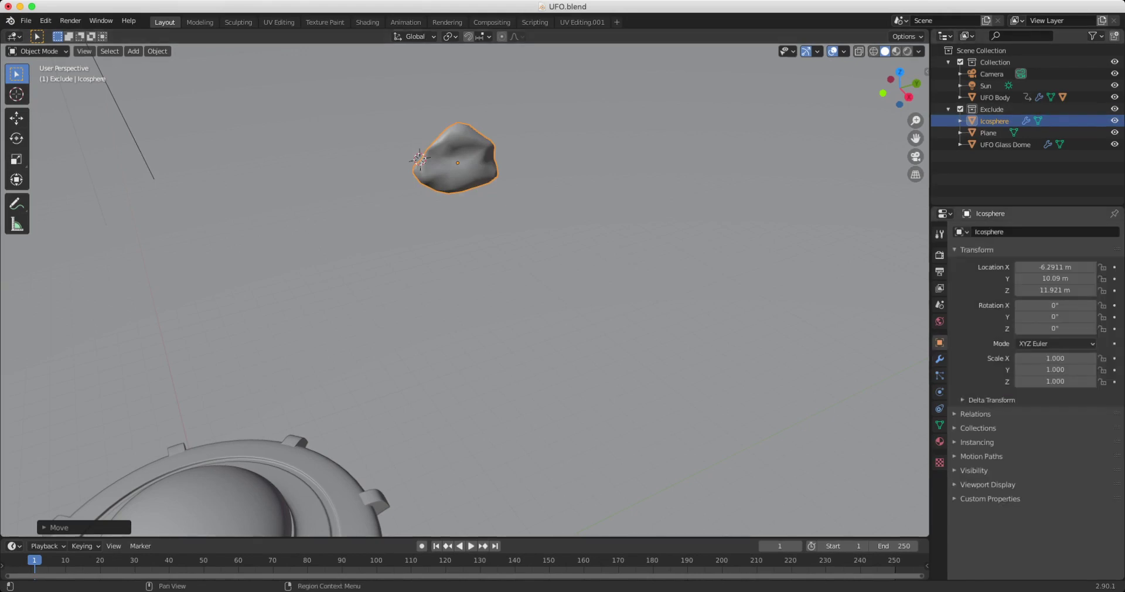
{"action": "left_click", "coordinate": [989, 232]}
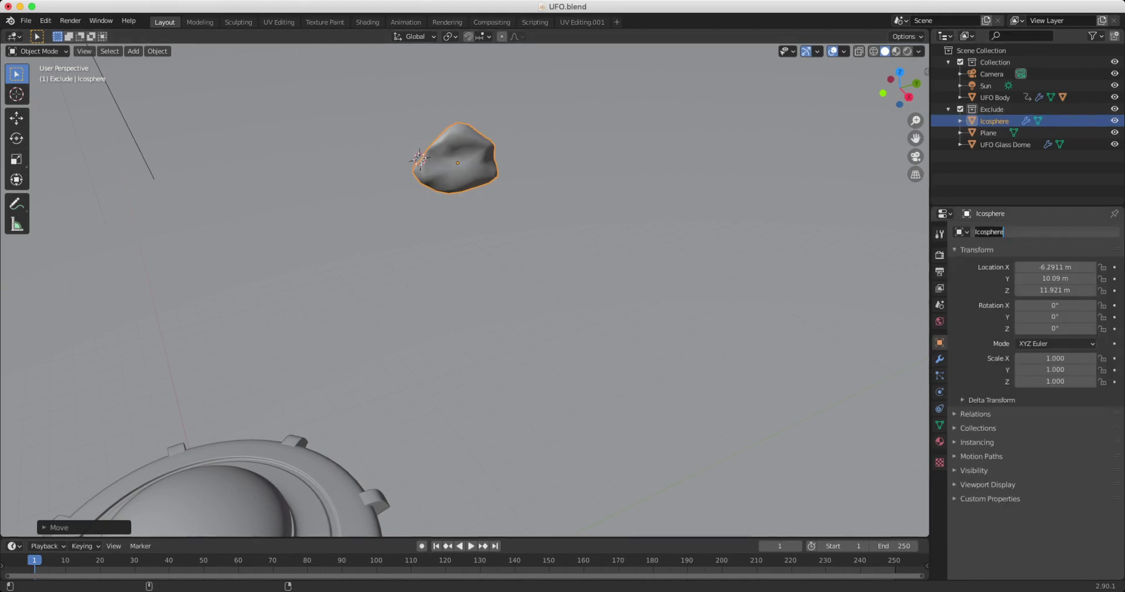
{"action": "type", "text": "Spray"}
{"action": "key", "text": "Return"}
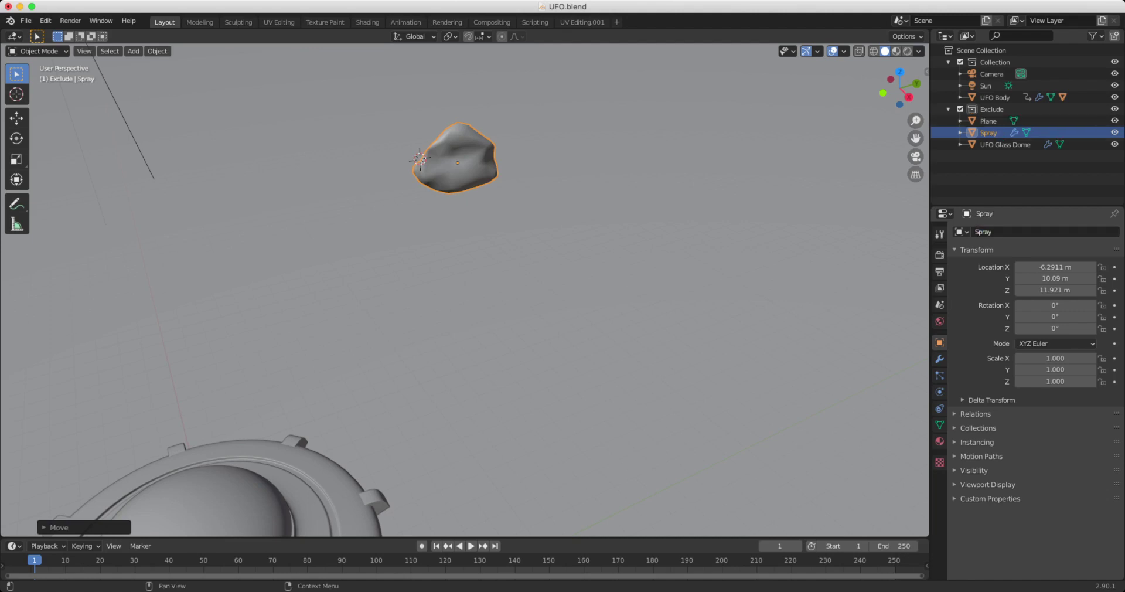
- From the right orthographic side, move the Spray object below the water plane to about Y 18.6 m, Z -14.5 m
{"action": "key", "text": "KP_3"}
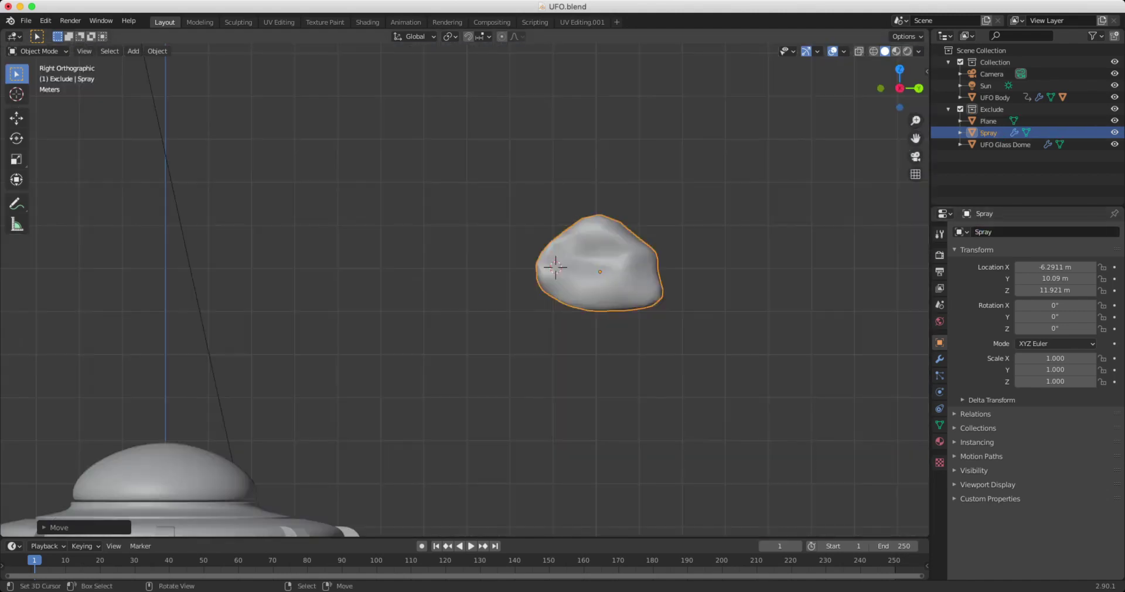
{"action": "scroll", "coordinate": [588, 205], "scroll_direction": "down", "scroll_amount": 5}
{"action": "key", "text": "g"}
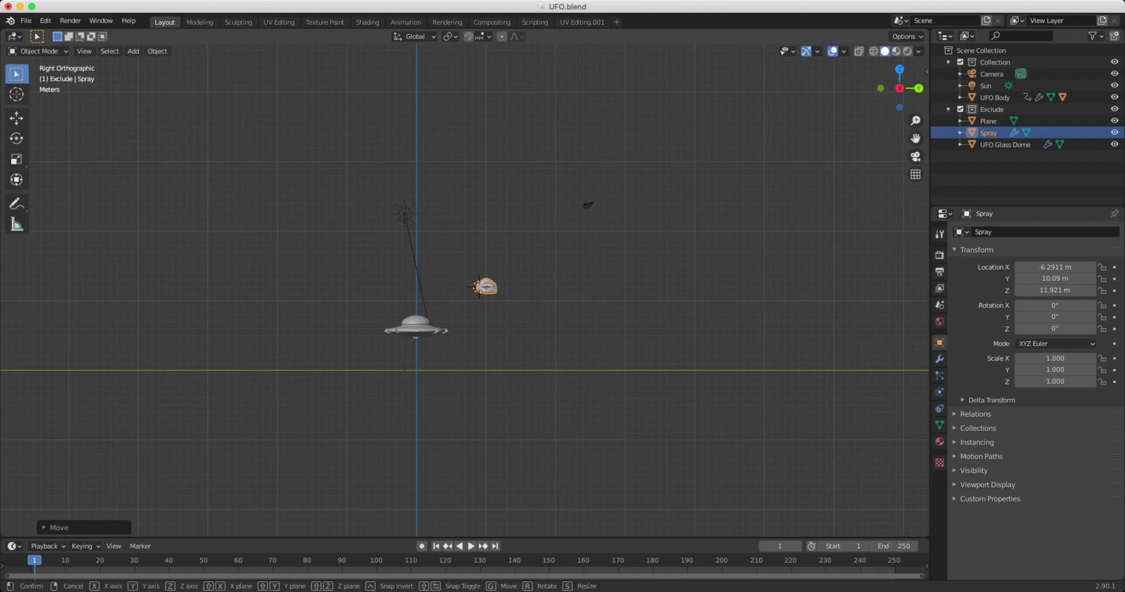
{"action": "left_click", "coordinate": [546, 470]}
{"action": "mouse_move", "coordinate": [546, 470]}
{"action": "middle_mouse_down"}
{"action": "mouse_move", "coordinate": [577, 531]}
{"action": "mouse_move", "coordinate": [556, 453]}
{"action": "mouse_move", "coordinate": [581, 487]}
{"action": "mouse_move", "coordinate": [568, 491]}
{"action": "middle_mouse_up"}
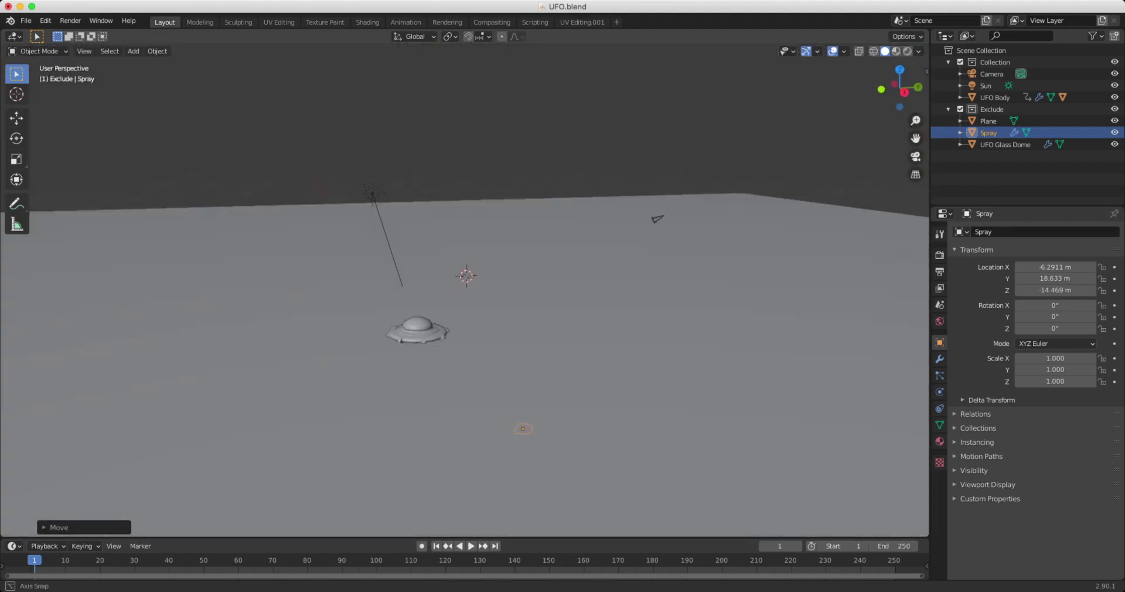
- Add a plane at the 3D cursor beside the UFO on its positive Y side, at about Y 14.9 m, Z 4.5 m
{"action": "key", "text": "KP_3"}
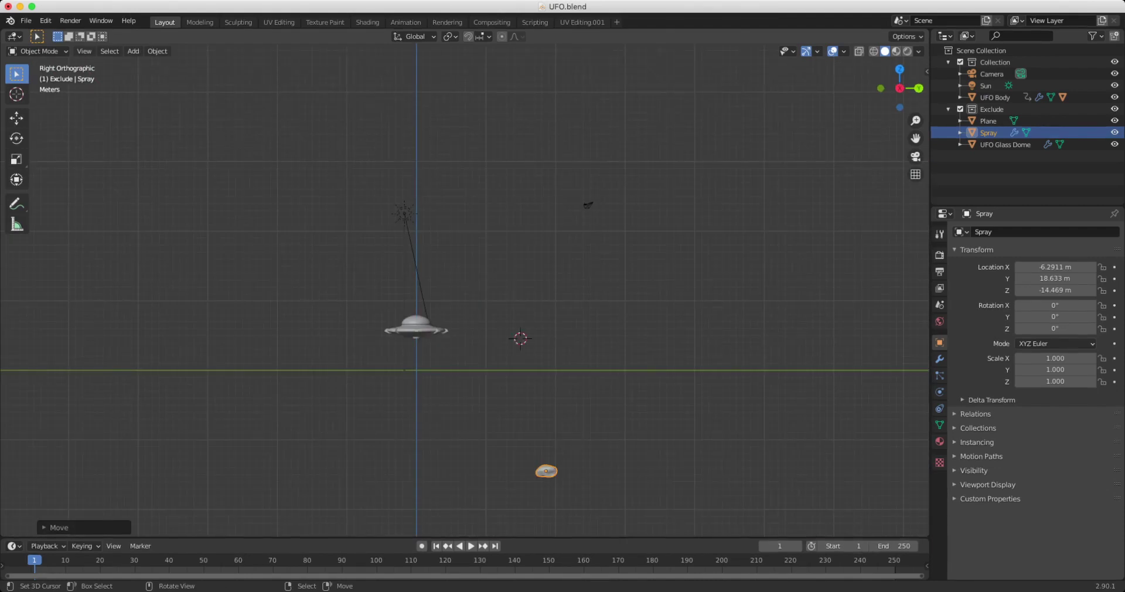
{"action": "scroll", "coordinate": [561, 413], "scroll_direction": "up", "scroll_amount": 5}
{"action": "middle_click_drag", "start_coordinate": [562, 413], "coordinate": [481, 334], "text": "shift"}
{"action": "key", "text": "shift+a"}
{"action": "mouse_move", "coordinate": [434, 334]}
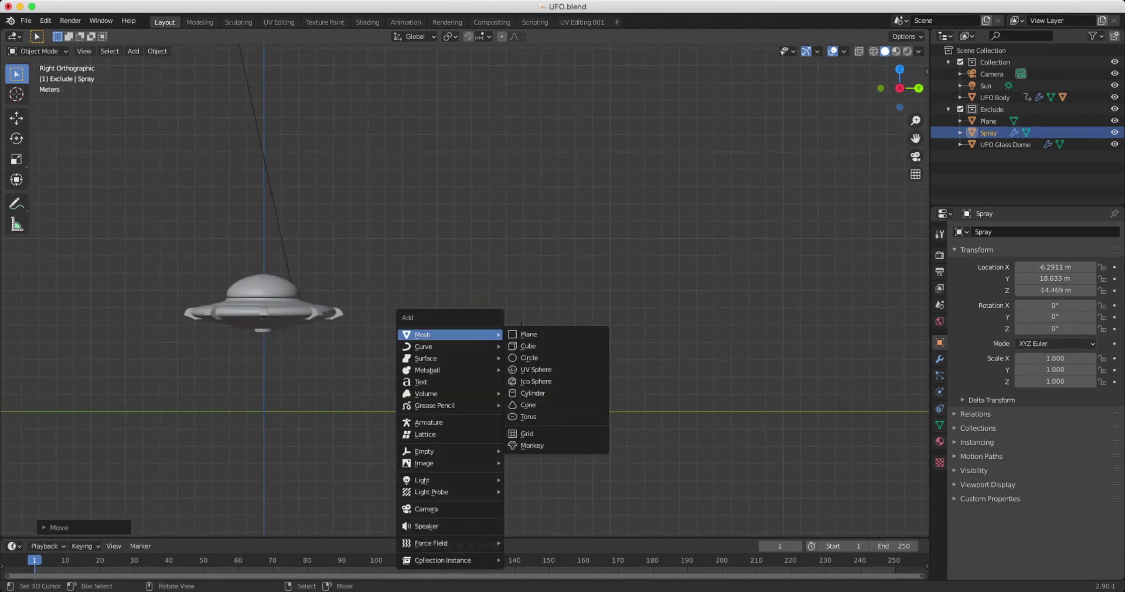
{"action": "left_click", "coordinate": [527, 334]}
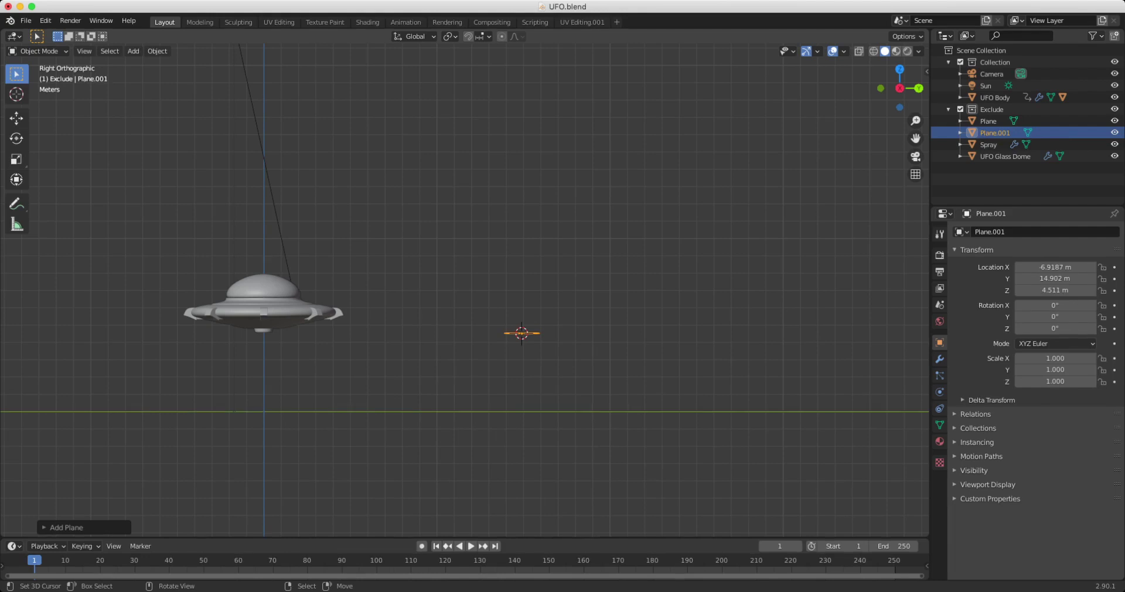
{"action": "mouse_move", "coordinate": [522, 333]}
{"action": "left_mouse_down", "text": "alt"}
{"action": "mouse_move", "coordinate": [536, 405]}
{"action": "mouse_move", "coordinate": [527, 334]}
{"action": "left_mouse_up", "text": "alt"}
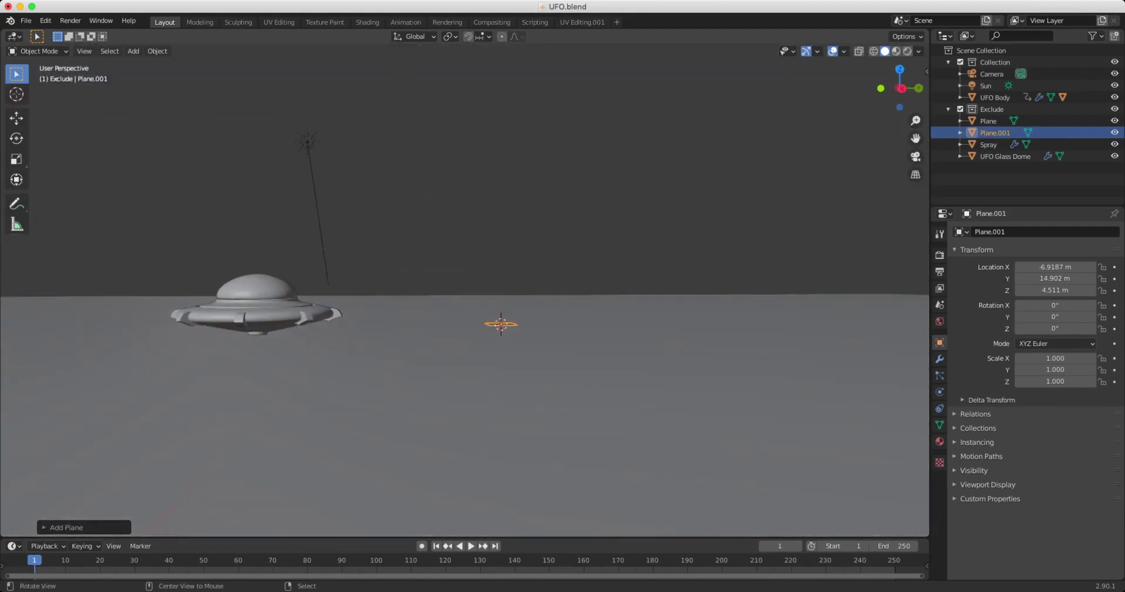
{"action": "key", "text": "KP_3"}
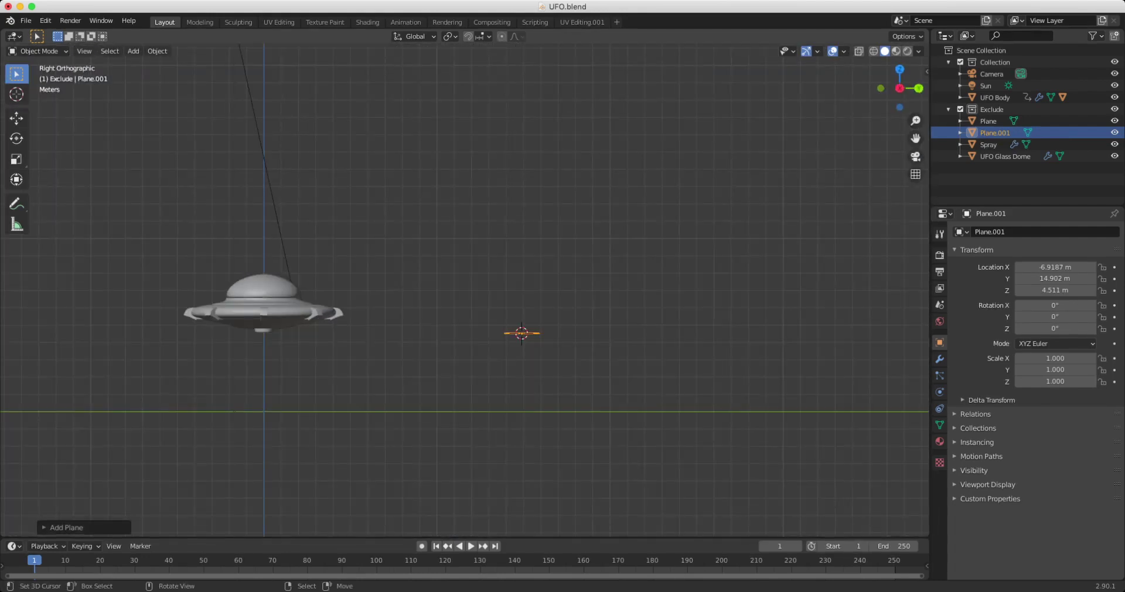
- Rotate the new plane to about 78° on X so it stands nearly upright in the right orthographic view
{"action": "key", "text": "r"}
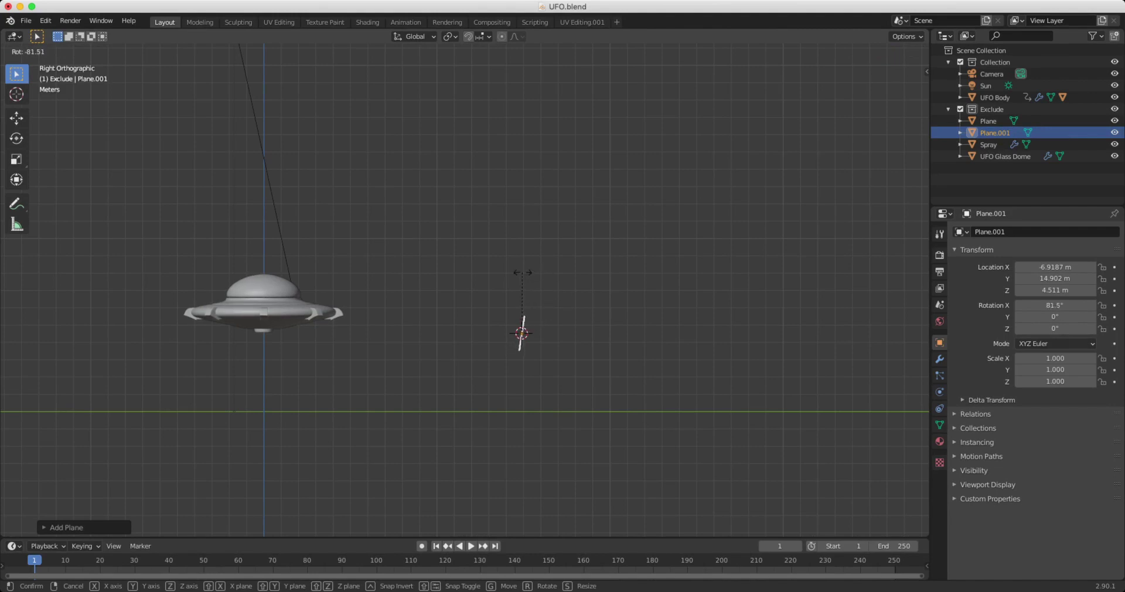
{"action": "left_click", "coordinate": [523, 274]}
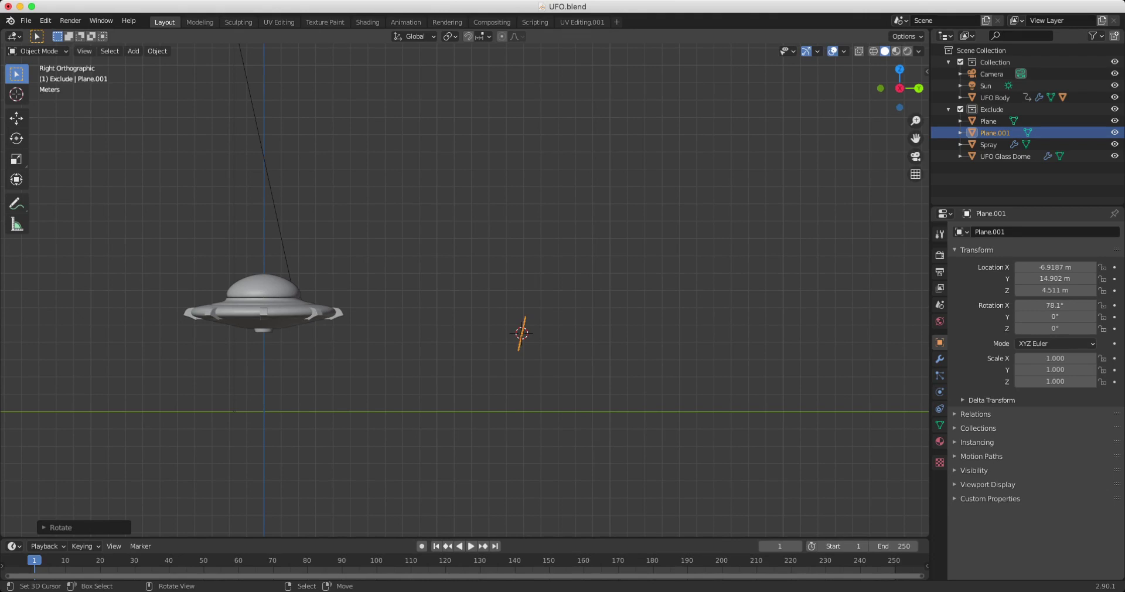
{"action": "mouse_move", "coordinate": [523, 273]}
{"action": "left_mouse_down", "text": "alt"}
{"action": "mouse_move", "coordinate": [478, 328]}
{"action": "mouse_move", "coordinate": [515, 284]}
{"action": "left_mouse_up", "text": "alt"}
{"action": "middle_click_drag", "start_coordinate": [516, 281], "coordinate": [773, 284]}
{"action": "key", "text": "KP_3"}
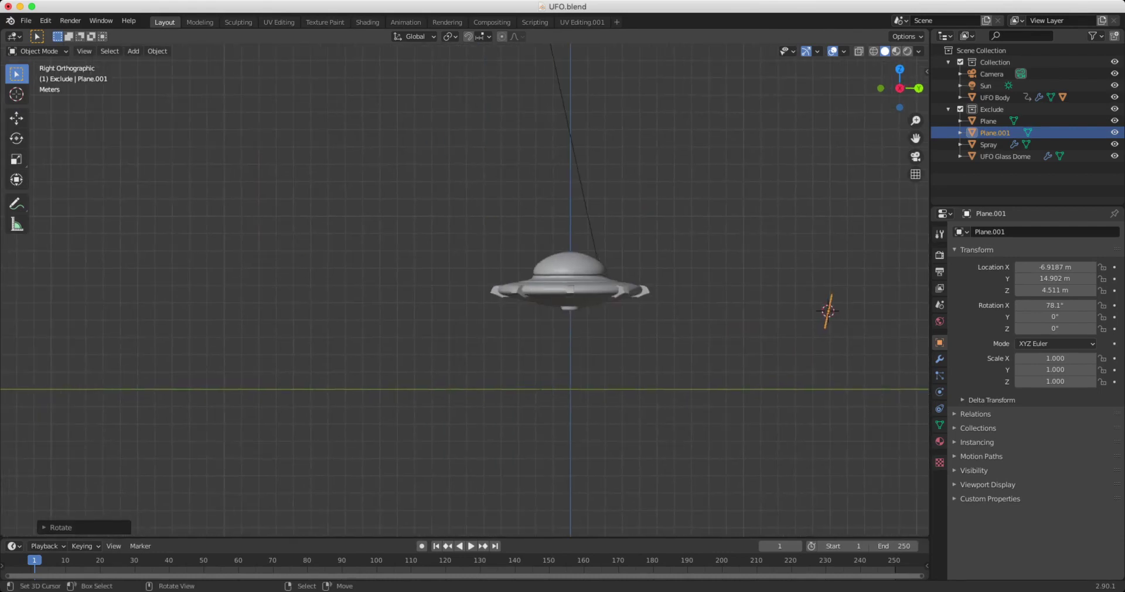
- Move the tilted plane beneath the UFO, just under the water surface, at about Y -0.39 m, Z -0.86 m
{"action": "key", "text": "g"}
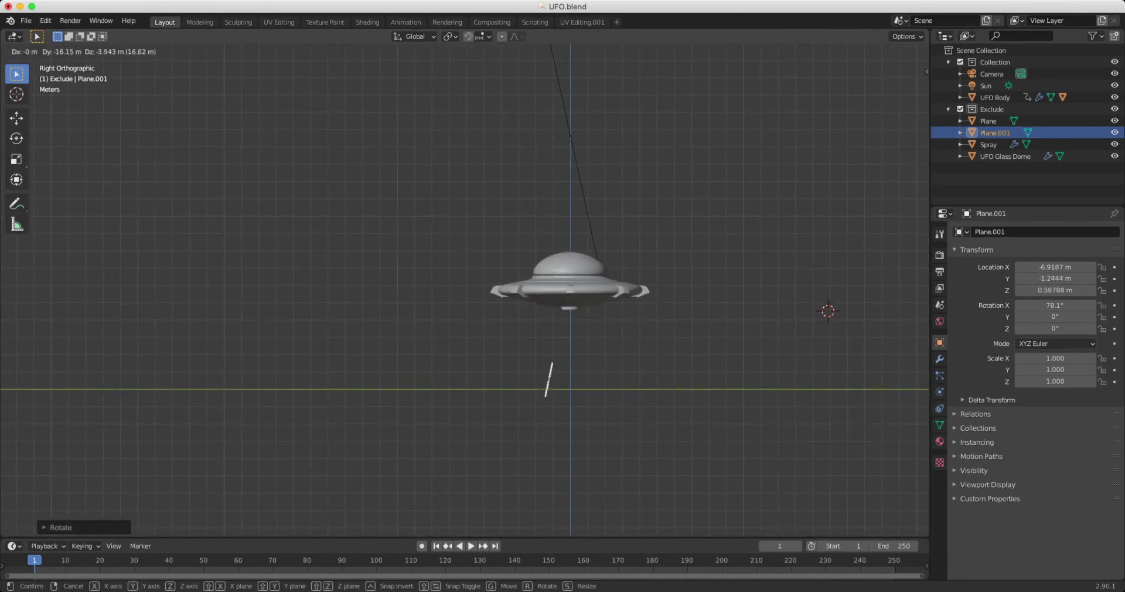
{"action": "left_click", "coordinate": [554, 391]}
{"action": "middle_click_drag", "start_coordinate": [554, 352], "coordinate": [595, 366]}
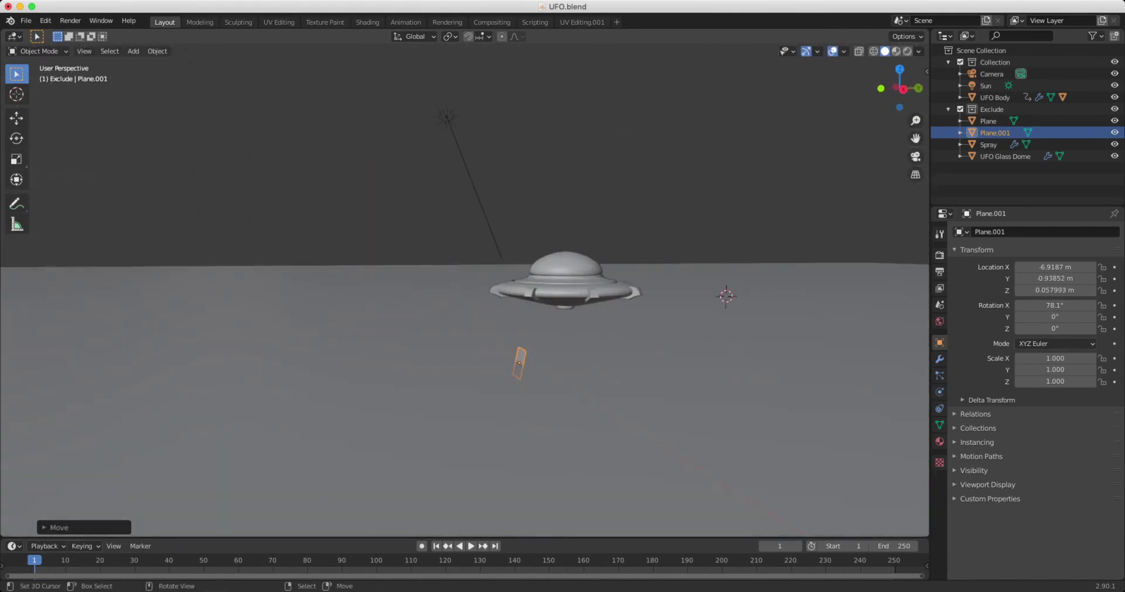
{"action": "key", "text": "KP_3"}
{"action": "key", "text": "g"}
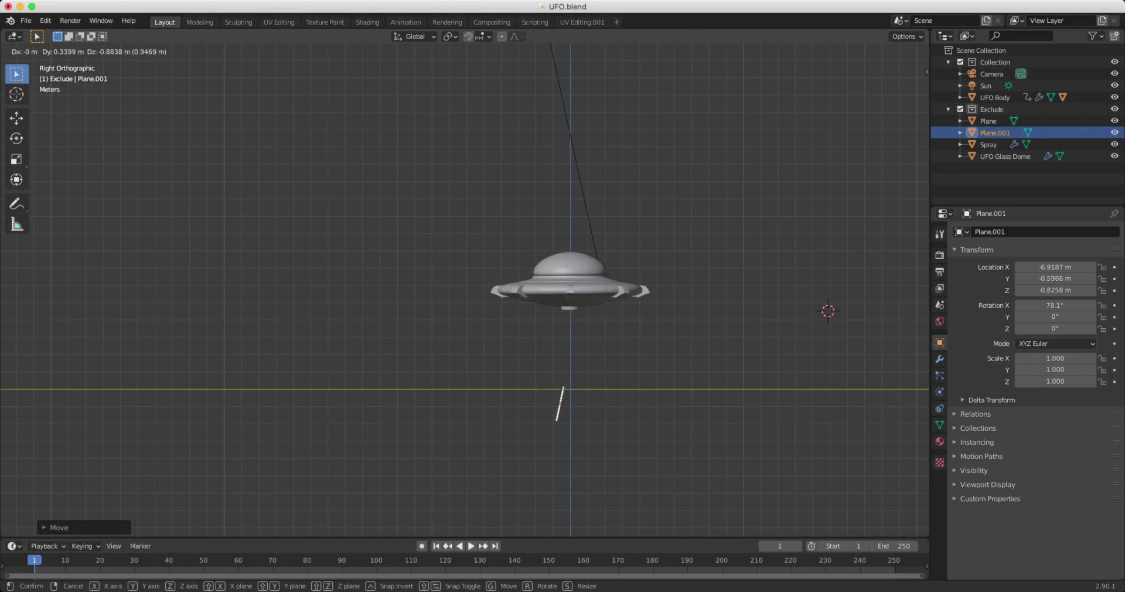
{"action": "key", "text": "Return"}
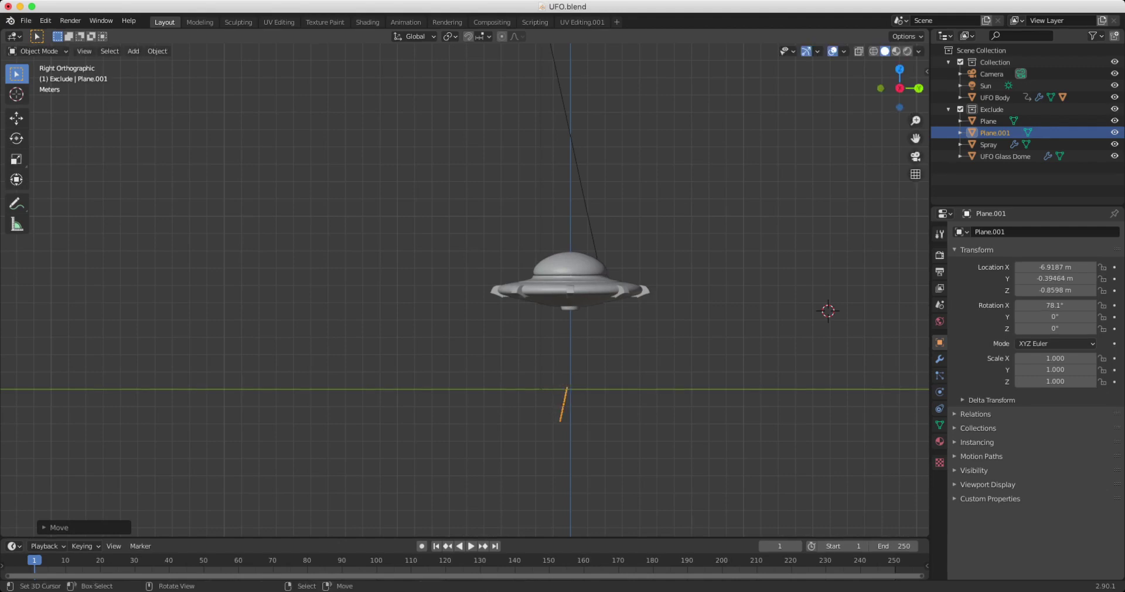
{"action": "middle_click_drag", "start_coordinate": [569, 290], "coordinate": [509, 277], "text": "shift"}
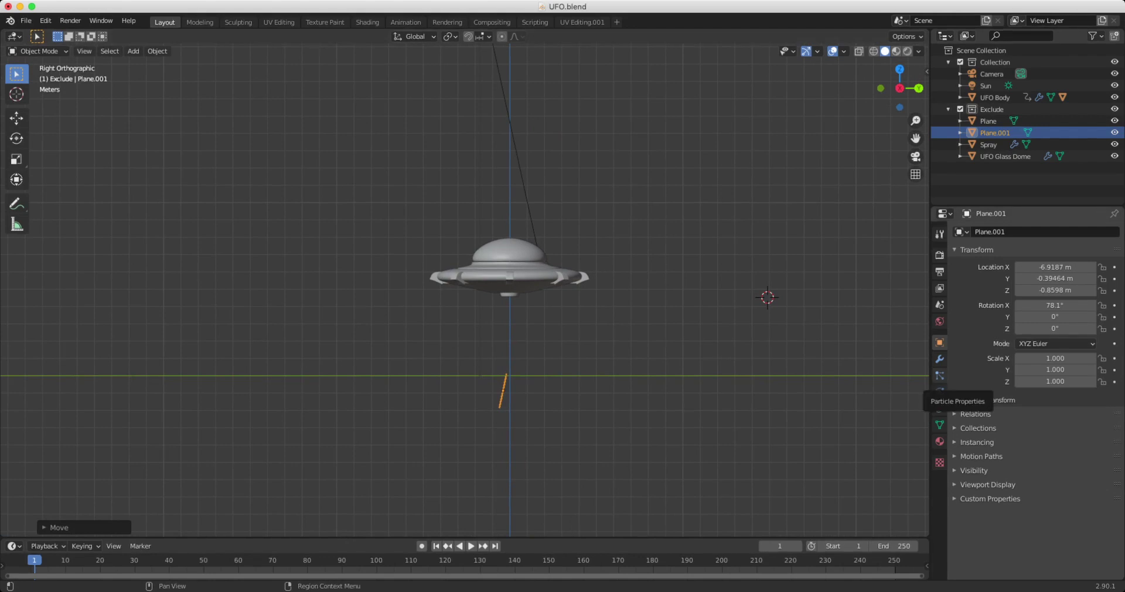
- Rename the tilted plane object to Emitter
{"action": "left_click", "coordinate": [990, 232]}
{"action": "type", "text": "Emitter"}
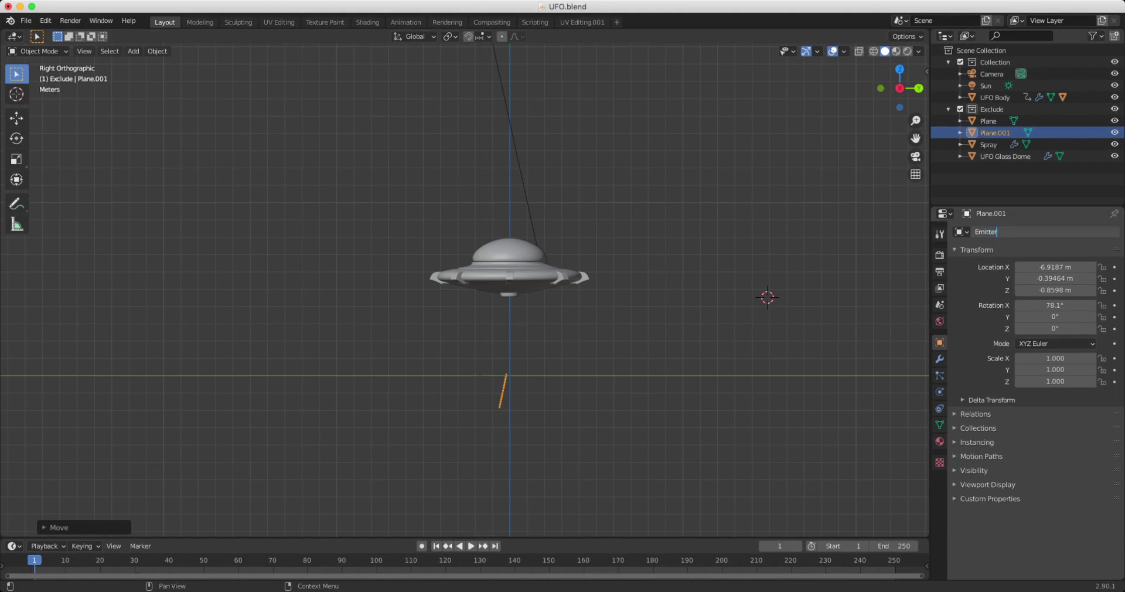
{"action": "key", "text": "Return"}
- Rename the large water plane object to Sea
{"action": "left_click", "coordinate": [988, 132]}
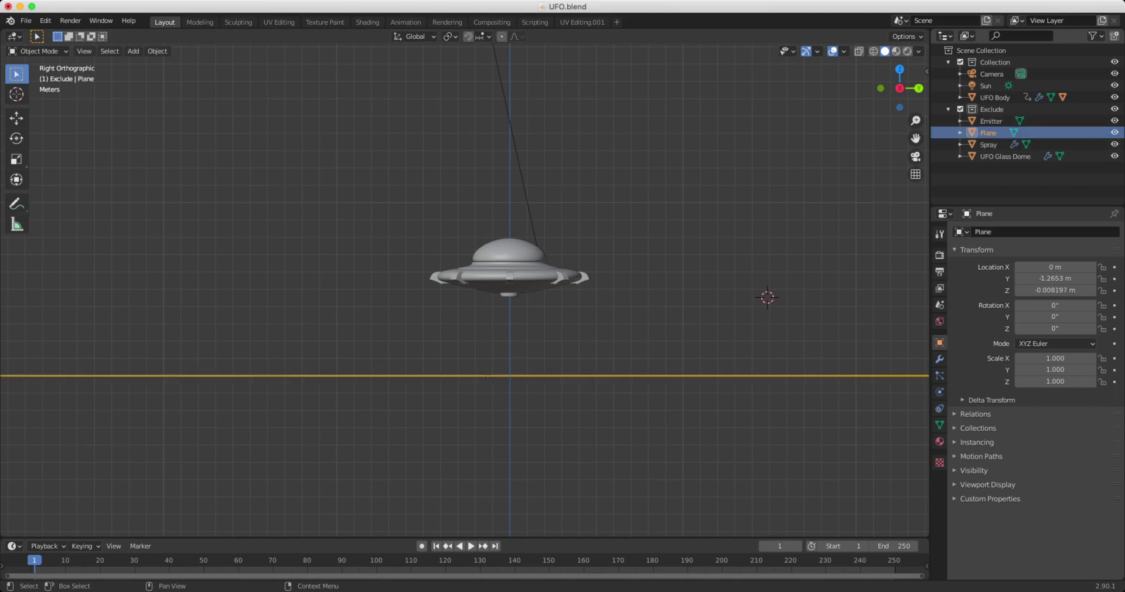
{"action": "left_click", "coordinate": [990, 231]}
{"action": "type", "text": "Sea"}
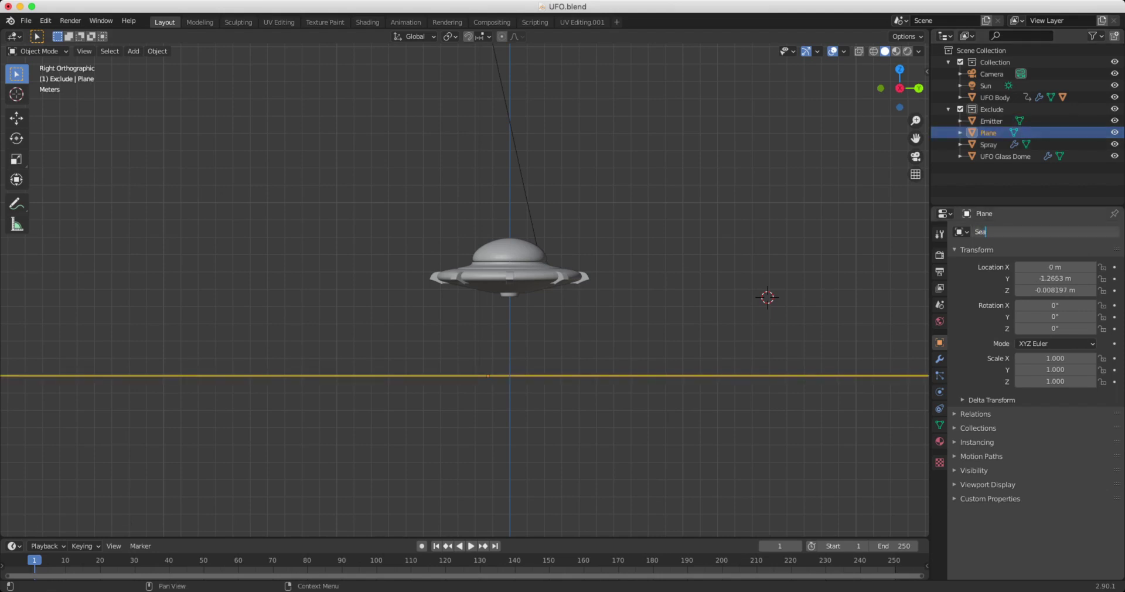
{"action": "key", "text": "Return"}
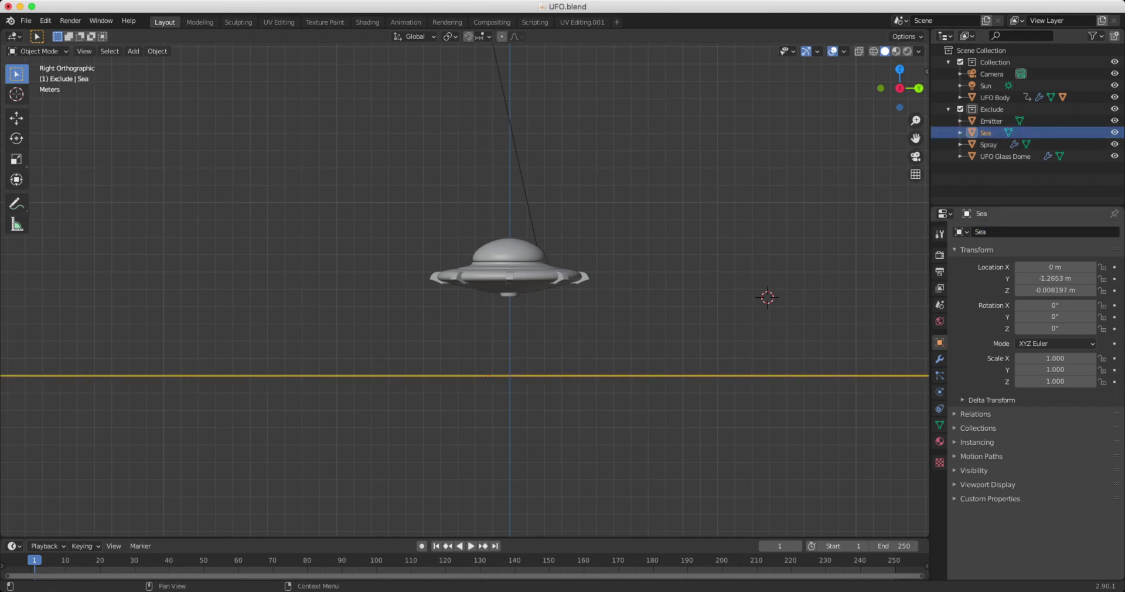
- Add a particle system to the Emitter object and play the animation to preview the emission up close
{"action": "left_click", "coordinate": [990, 121]}
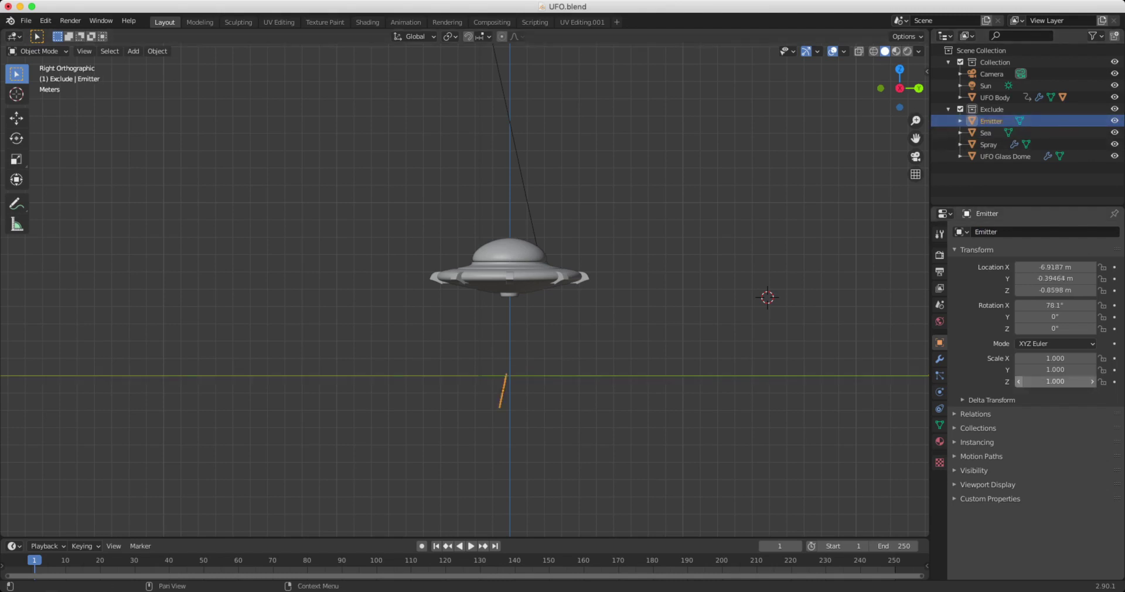
{"action": "left_click", "coordinate": [939, 375]}
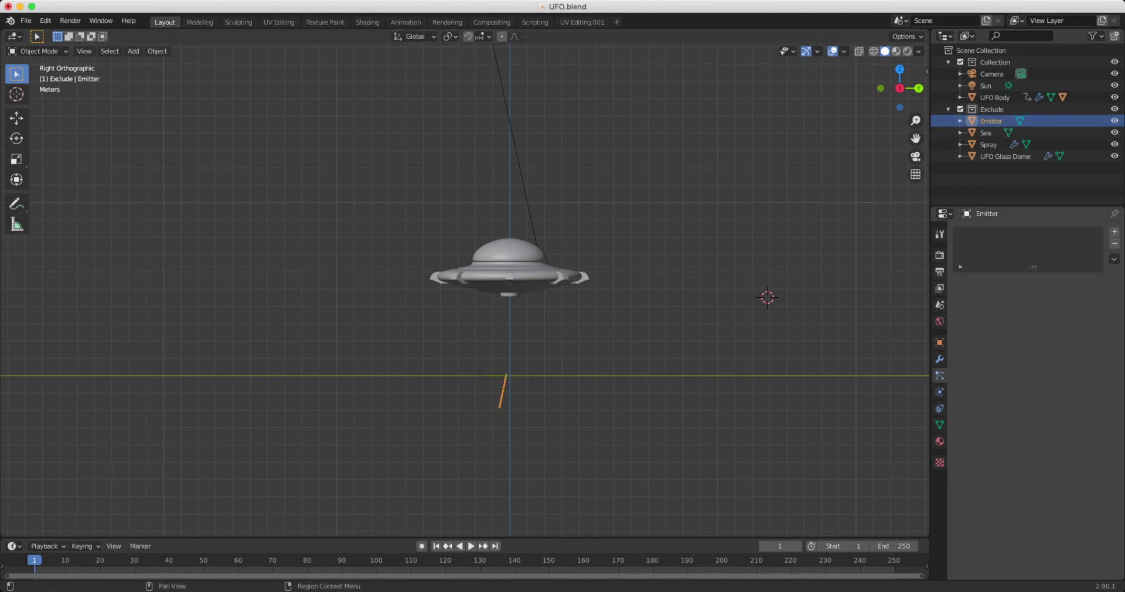
{"action": "left_click", "coordinate": [1114, 231]}
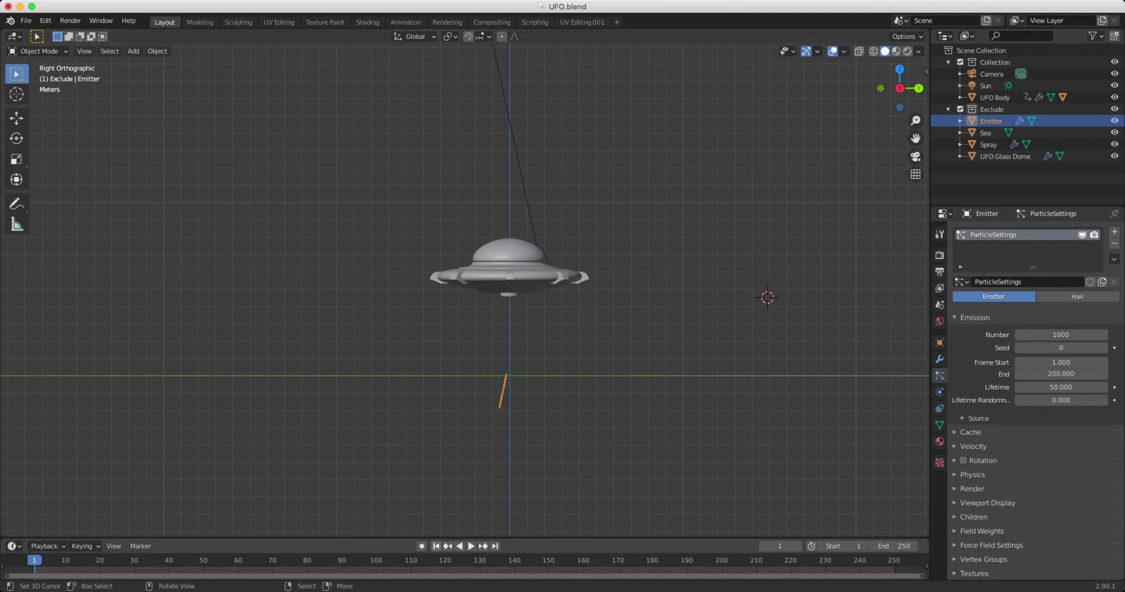
{"action": "key", "text": "space"}
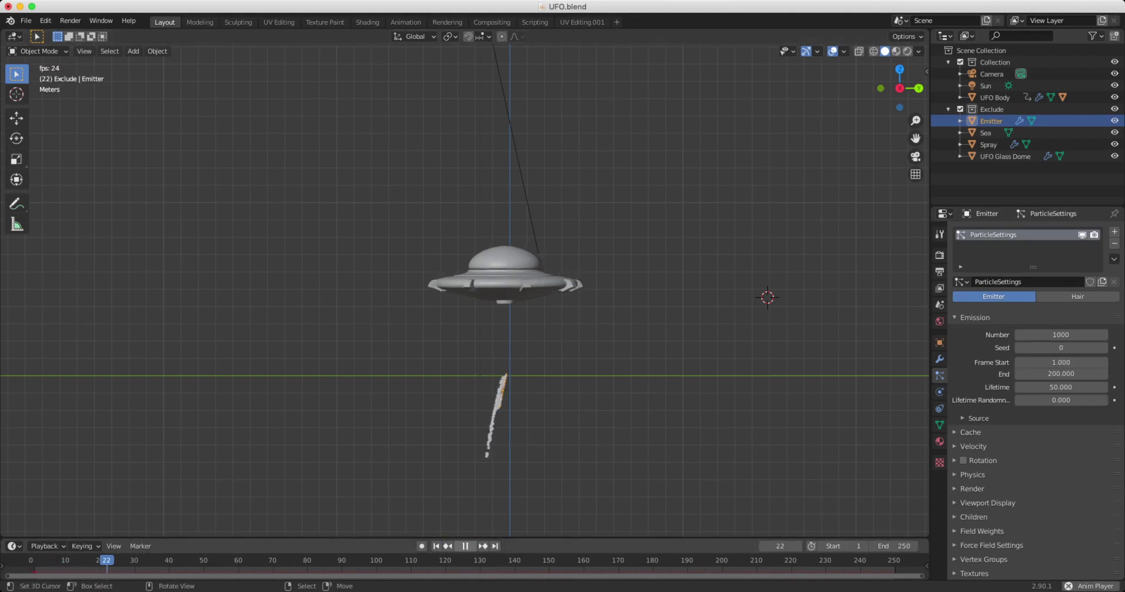
{"action": "scroll", "coordinate": [464, 290], "scroll_direction": "up", "scroll_amount": 4}
{"action": "middle_click_drag", "start_coordinate": [464, 290], "coordinate": [485, 106]}
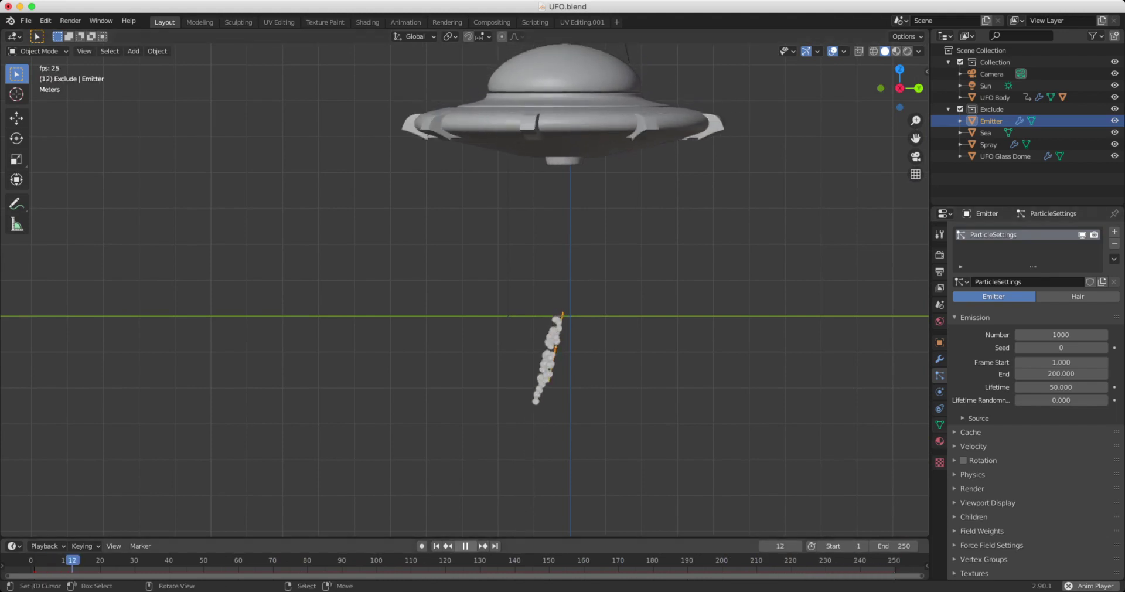
{"action": "key", "text": "space"}
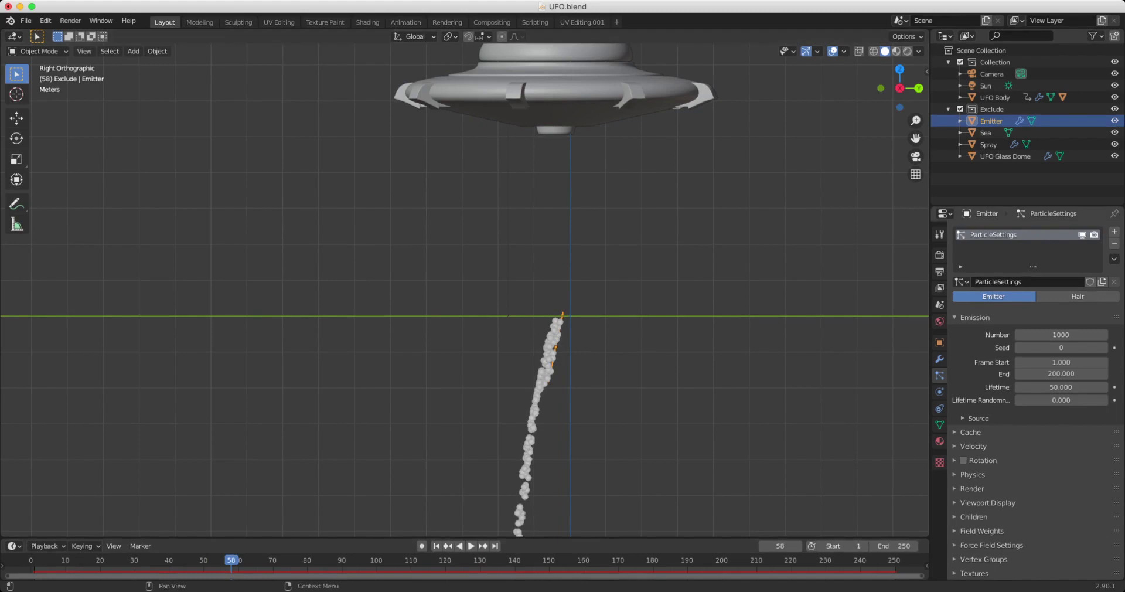
- Raise the particles' normal velocity to about 11.6 m/s while replaying the animation from frame 1
{"action": "left_click", "coordinate": [974, 446]}
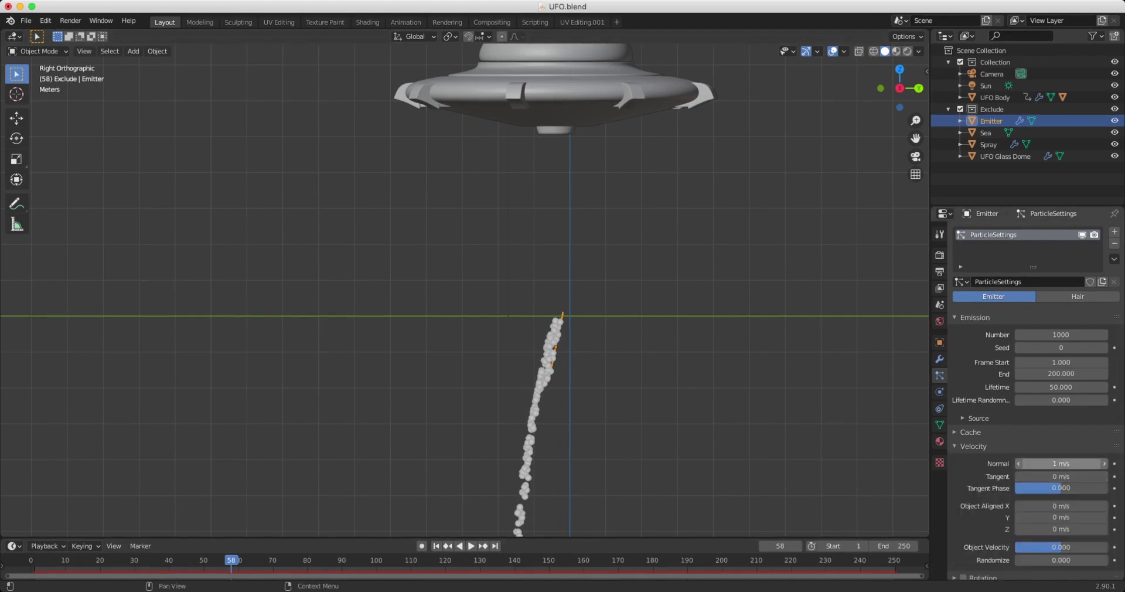
{"action": "left_click_drag", "start_coordinate": [1060, 464], "coordinate": [1084, 464]}
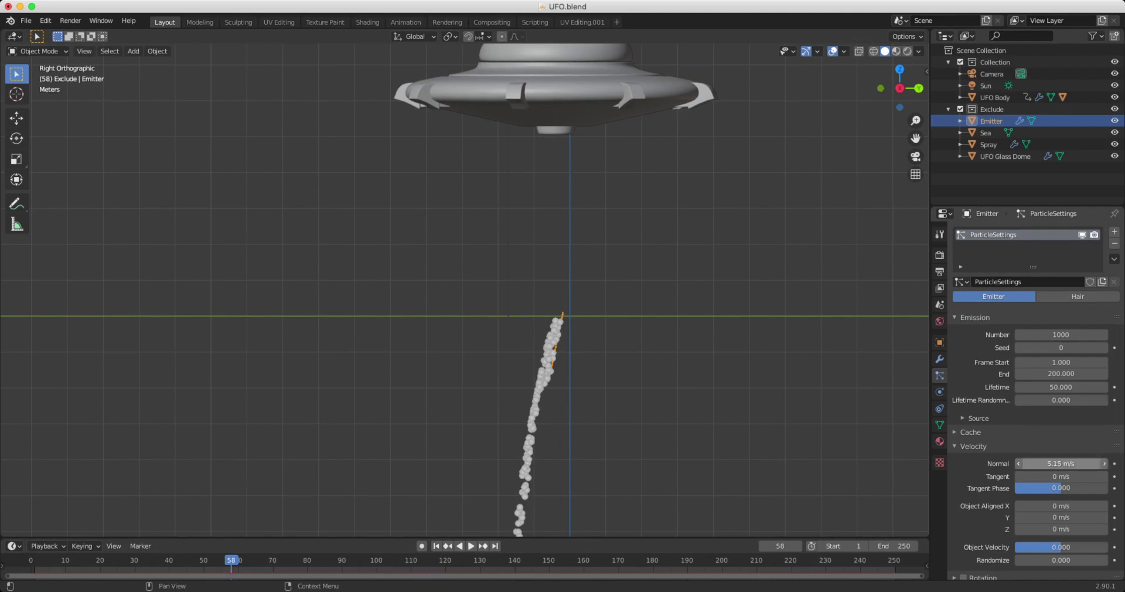
{"action": "key", "text": "shift+Left"}
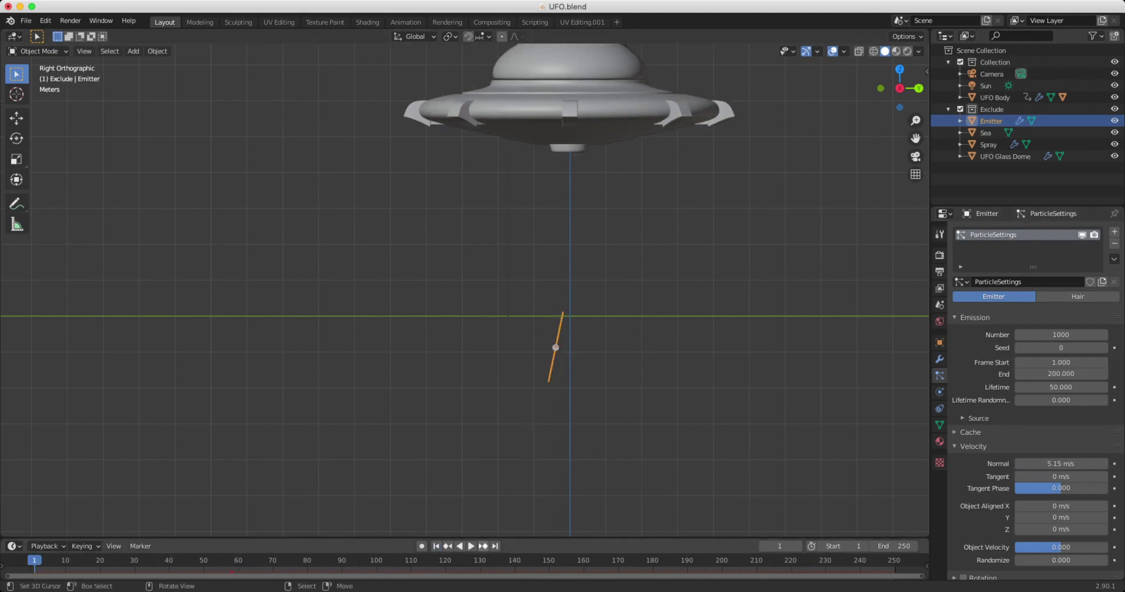
{"action": "key", "text": "space"}
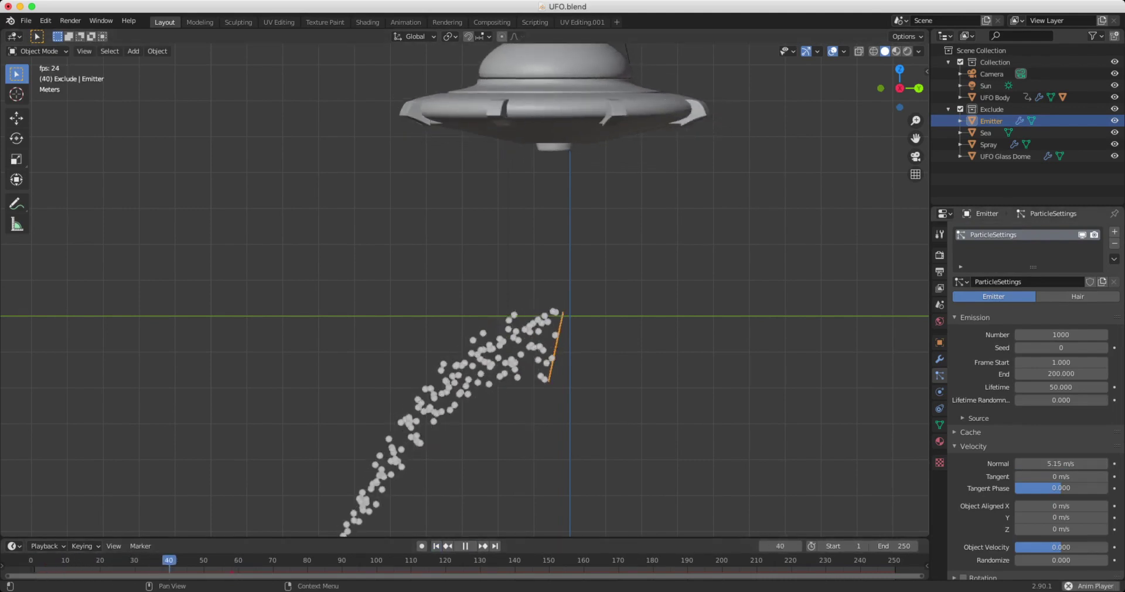
{"action": "left_click_drag", "start_coordinate": [1061, 463], "coordinate": [1103, 464]}
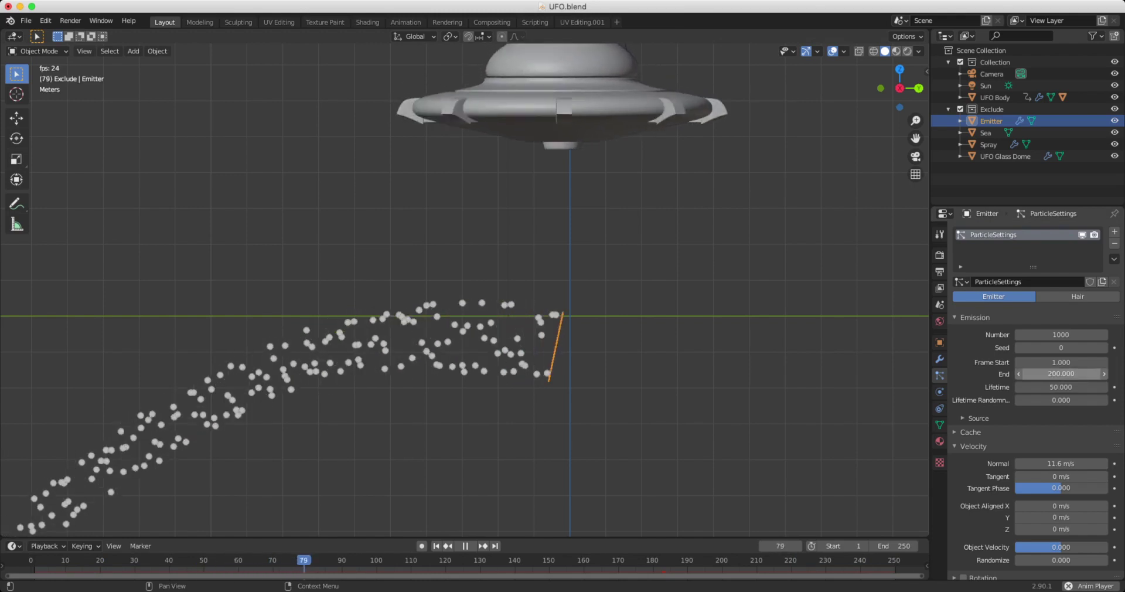
- Set the particle emission's end frame to 250
{"action": "left_click", "coordinate": [1061, 373]}
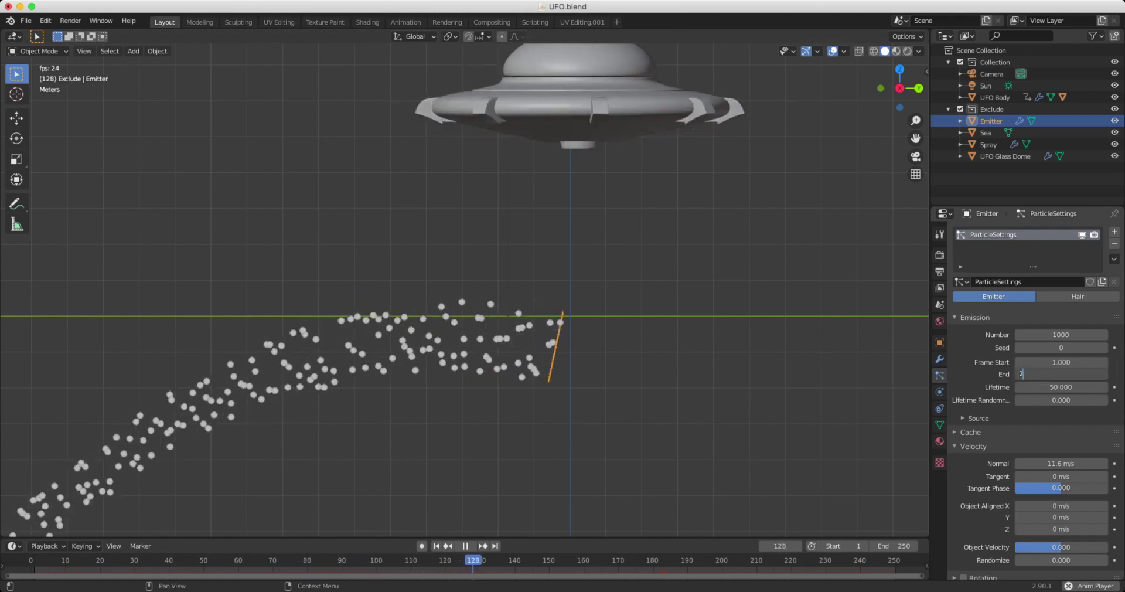
{"action": "type", "text": "250"}
{"action": "key", "text": "Return"}
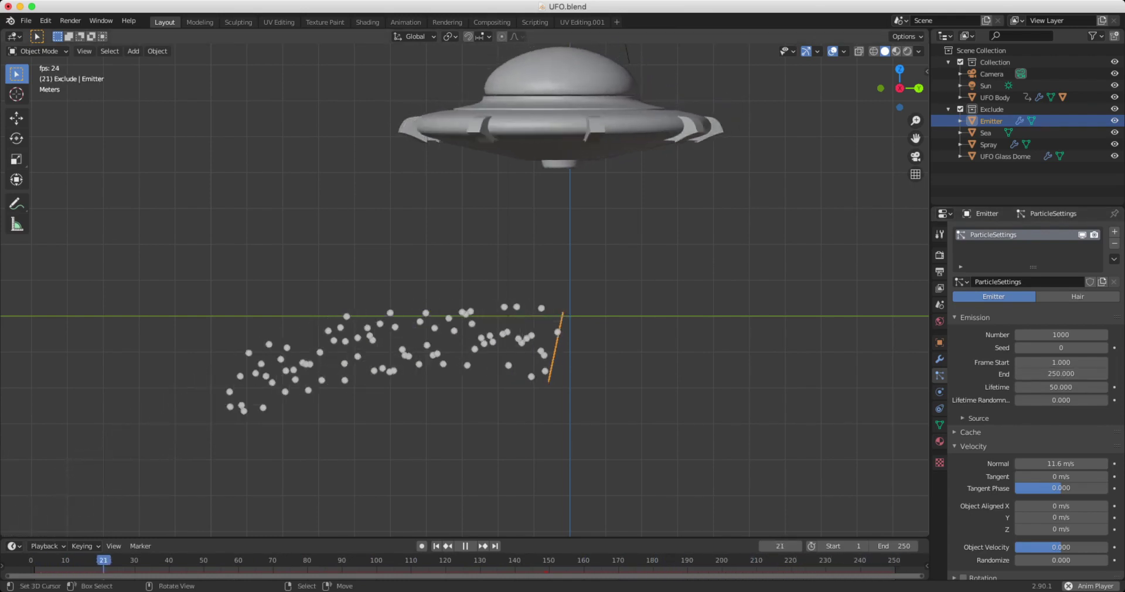
- Isolate the Emitter and scale its mesh along the X axis to about 0.46 in Edit Mode, then restore the full scene
{"action": "middle_click_drag", "start_coordinate": [508, 314], "coordinate": [509, 313]}
{"action": "middle_click_drag", "start_coordinate": [469, 293], "coordinate": [337, 288]}
{"action": "key", "text": "Tab"}
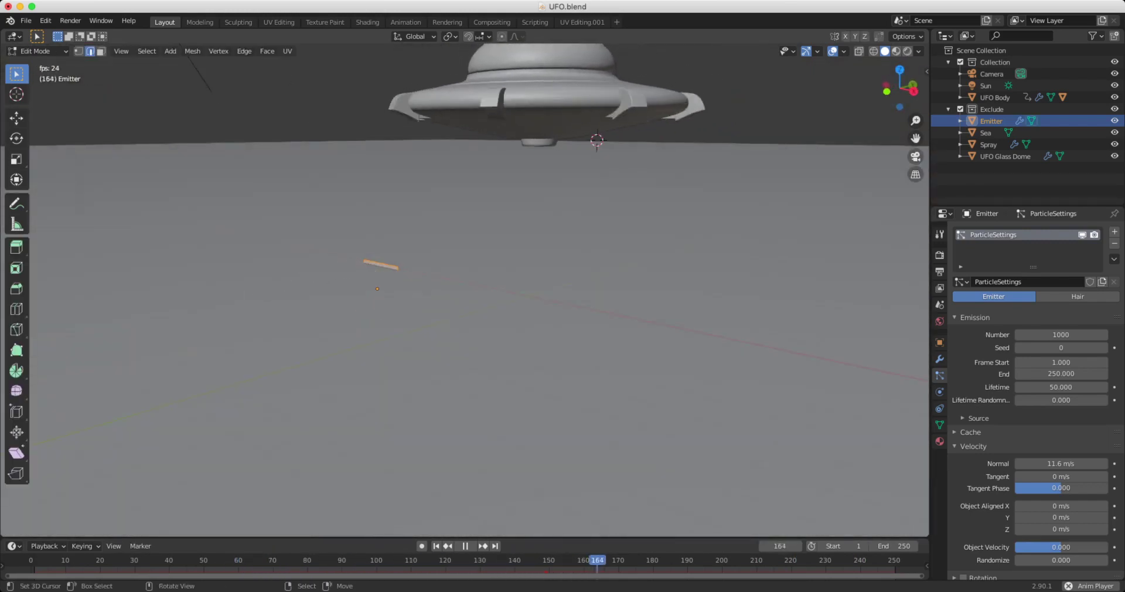
{"action": "key", "text": "Tab"}
{"action": "key", "text": "KP_Decimal"}
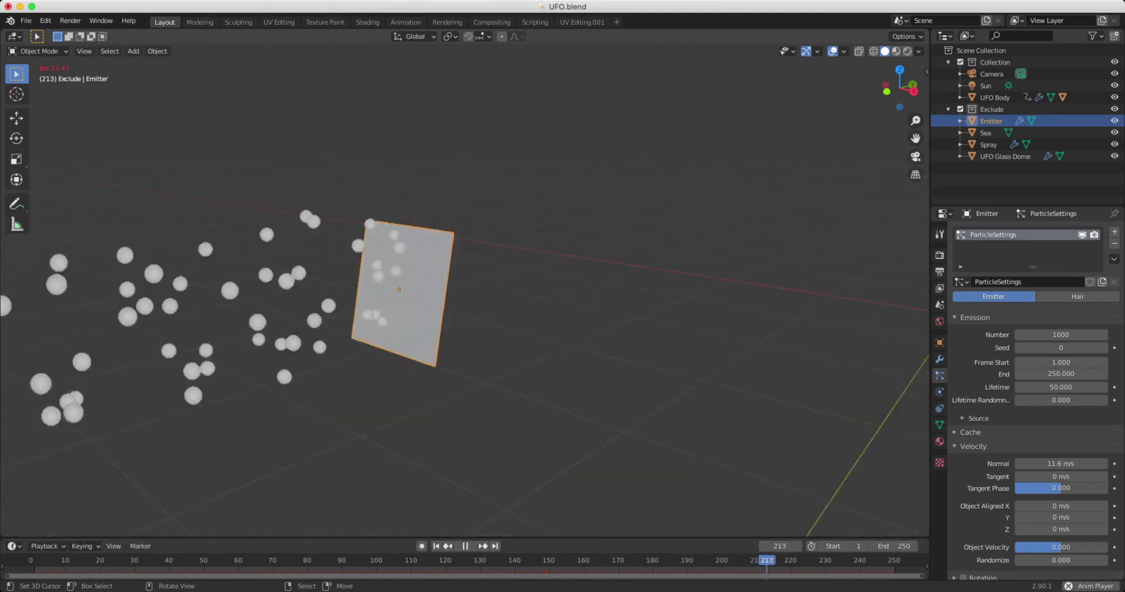
{"action": "key", "text": "Tab"}
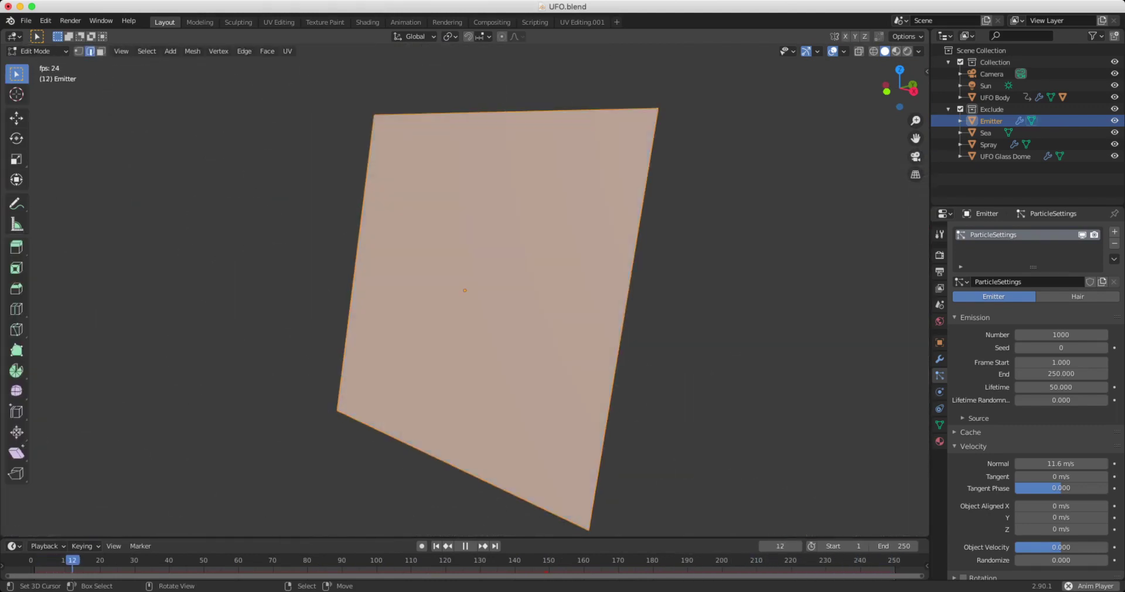
{"action": "key", "text": "s"}
{"action": "key", "text": "x"}
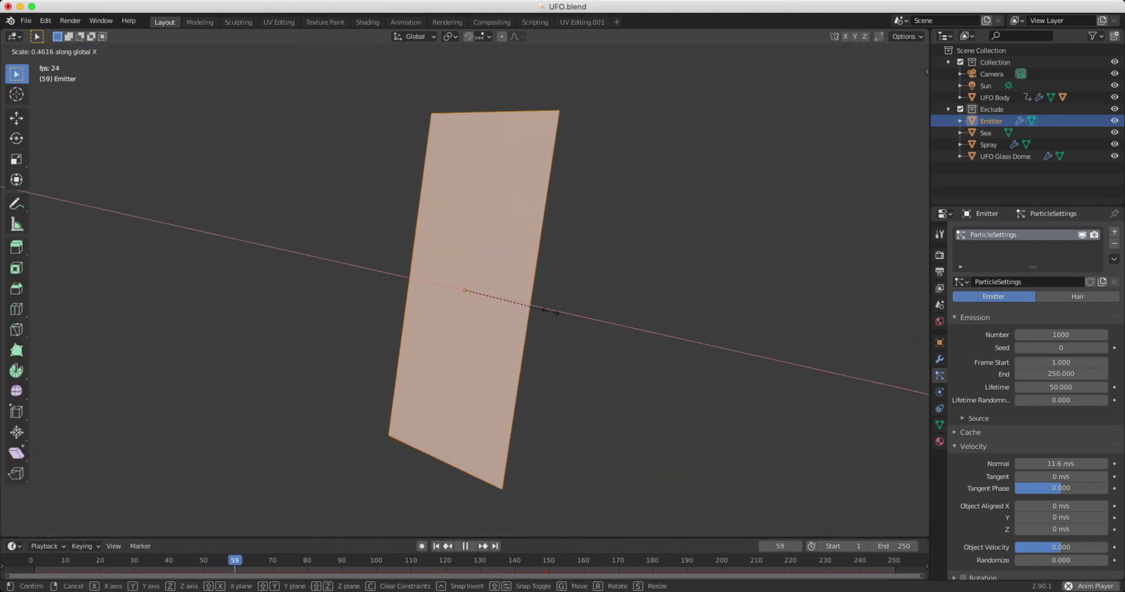
{"action": "key", "text": "Return"}
{"action": "key", "text": "Tab"}
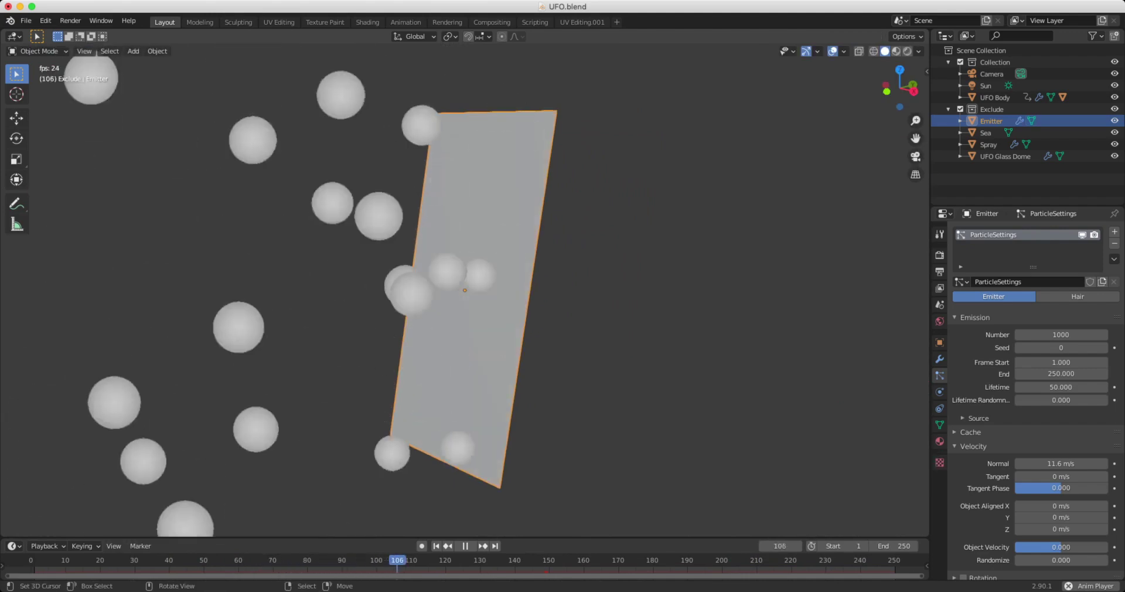
{"action": "key", "text": "slash"}
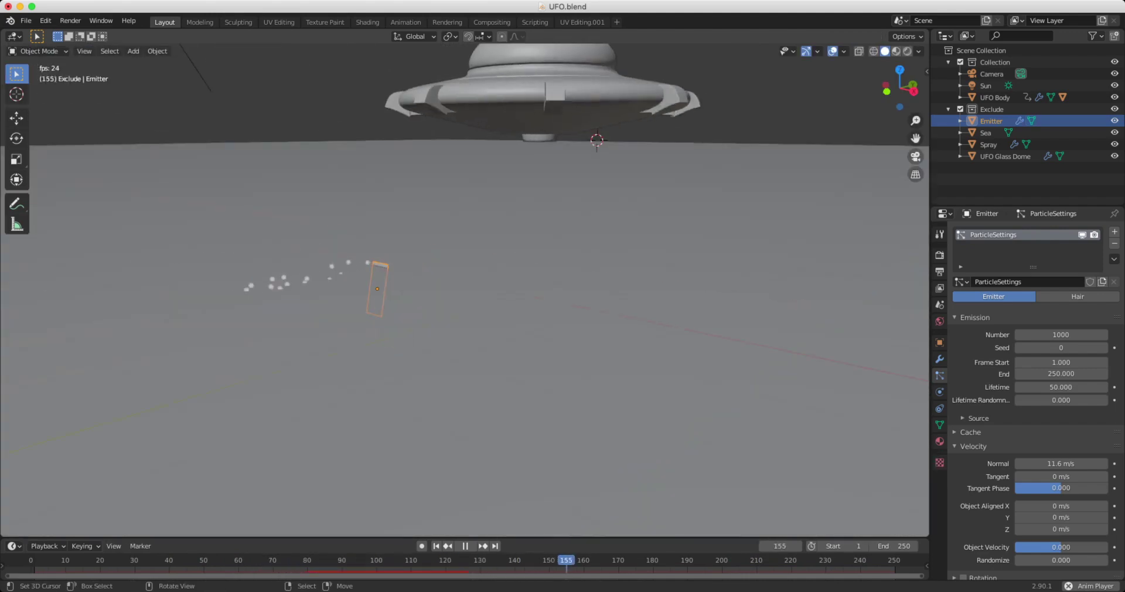
- Check the particle stream from the right orthographic side, stop the playback, and look through the Emitter's particle settings
{"action": "middle_click_drag", "start_coordinate": [464, 290], "coordinate": [399, 270]}
{"action": "key", "text": "KP_5"}
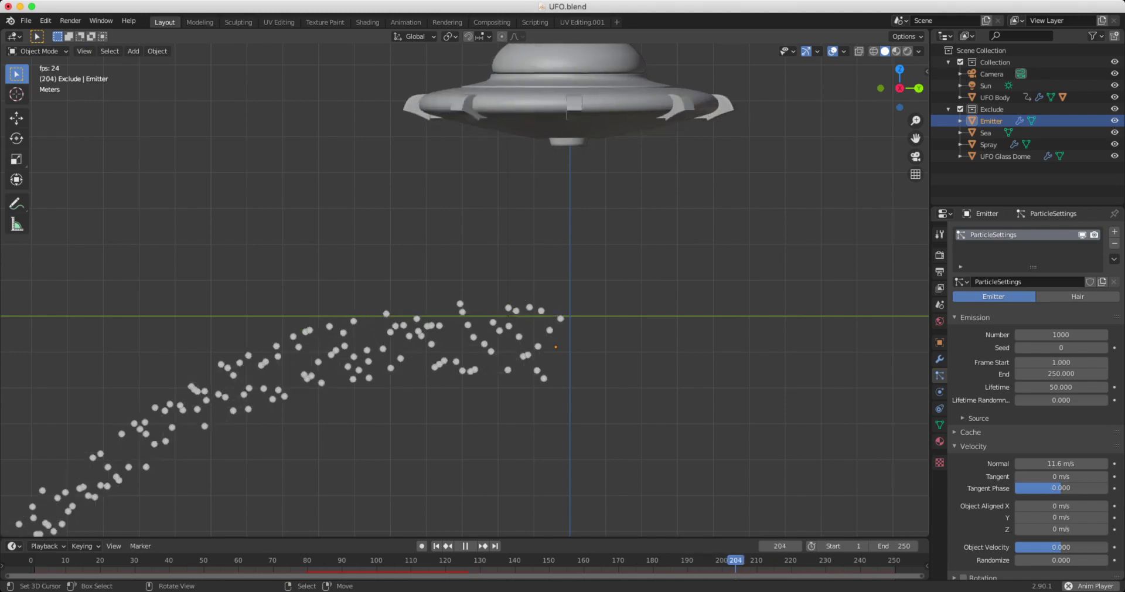
{"action": "key", "text": "space"}
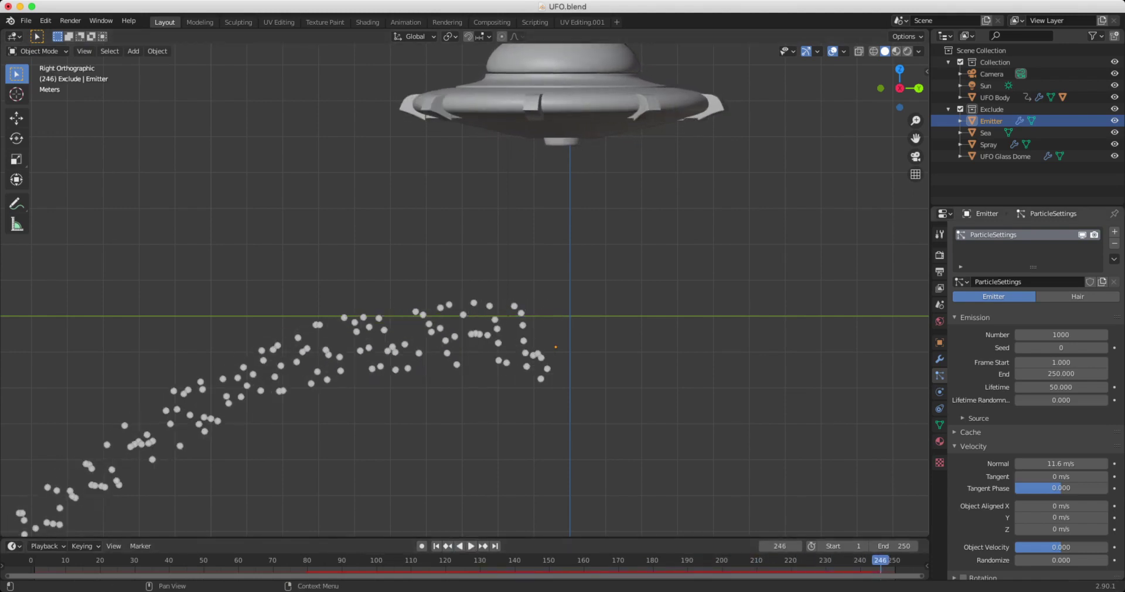
{"action": "scroll", "coordinate": [1034, 399], "scroll_direction": "down", "scroll_amount": 3}
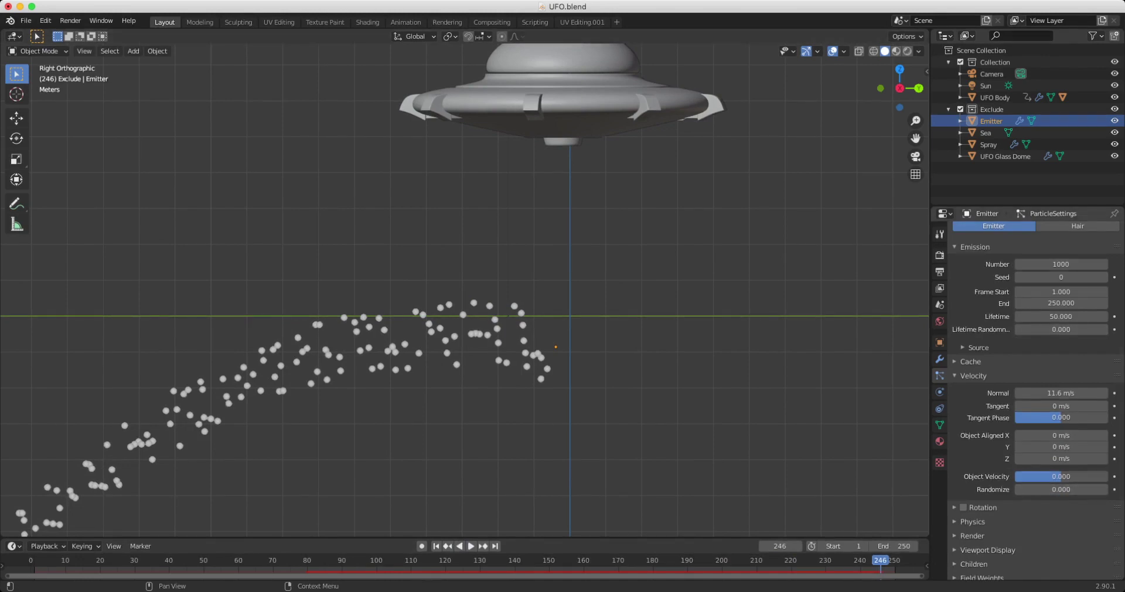
{"action": "scroll", "coordinate": [1034, 399], "scroll_direction": "down", "scroll_amount": 3}
{"action": "scroll", "coordinate": [1034, 398], "scroll_direction": "up", "scroll_amount": 4}
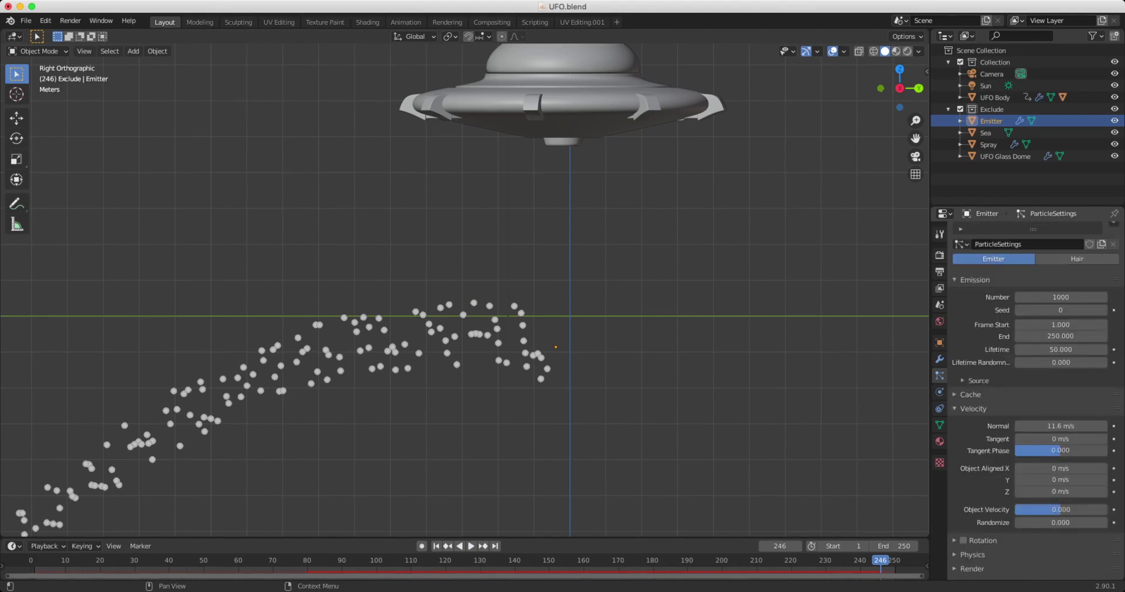
- Set the Emitter's particles to render as Object, with Spray as the instance object
{"action": "left_click", "coordinate": [972, 409]}
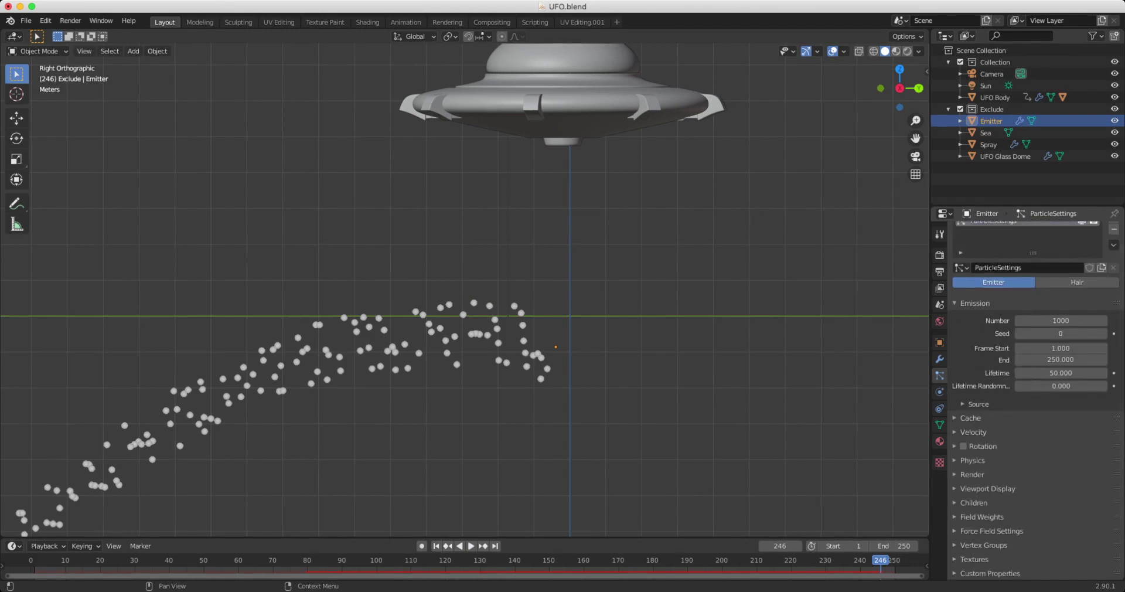
{"action": "left_click", "coordinate": [972, 474]}
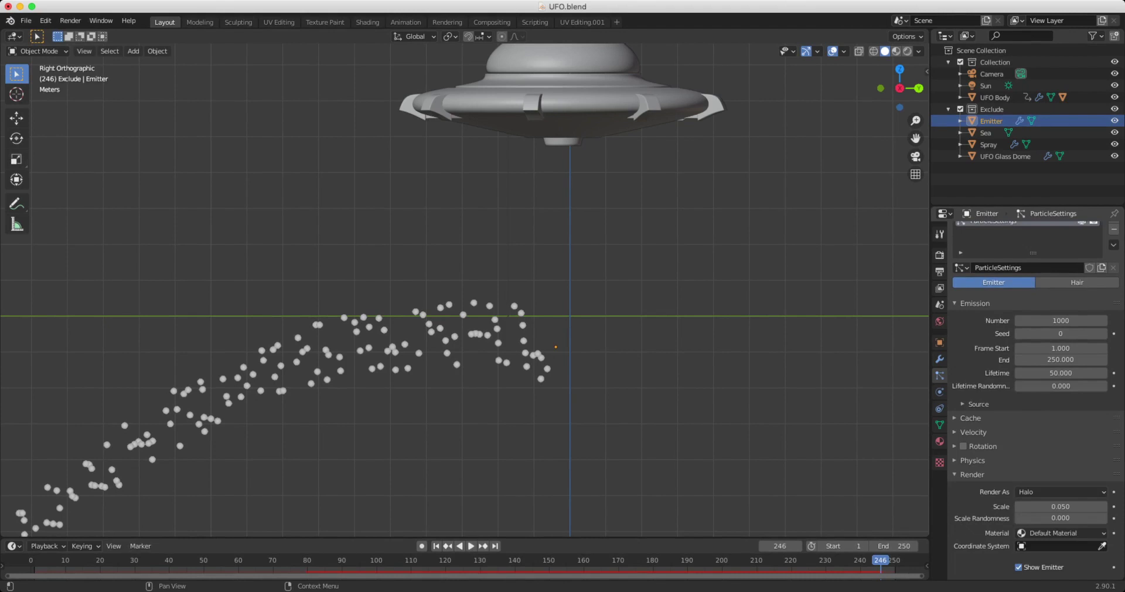
{"action": "scroll", "coordinate": [1034, 399], "scroll_direction": "down", "scroll_amount": 3}
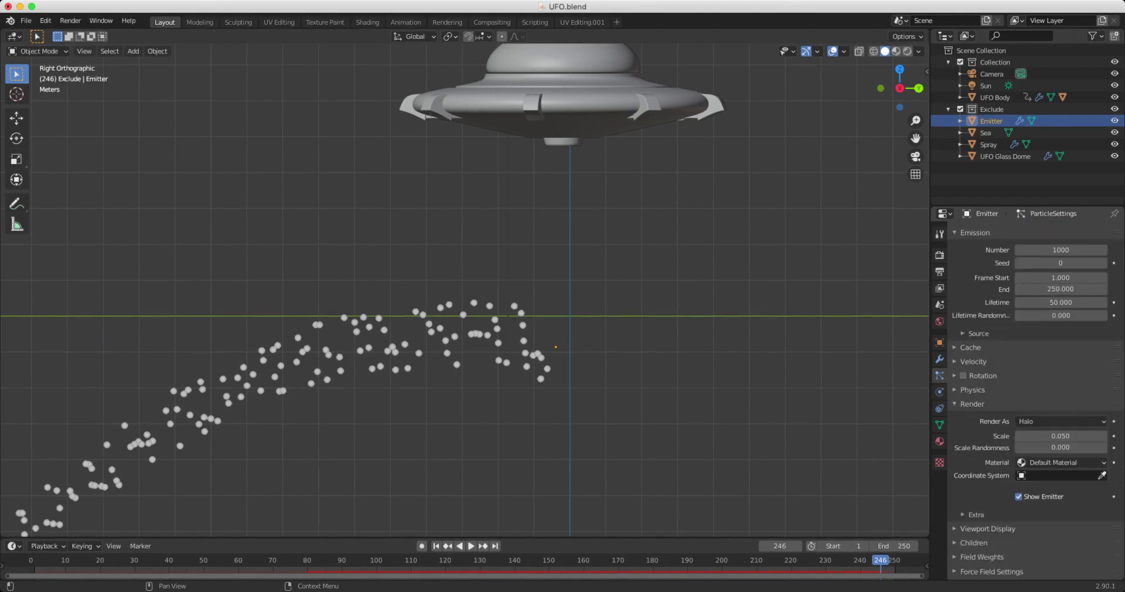
{"action": "left_click", "coordinate": [1057, 421]}
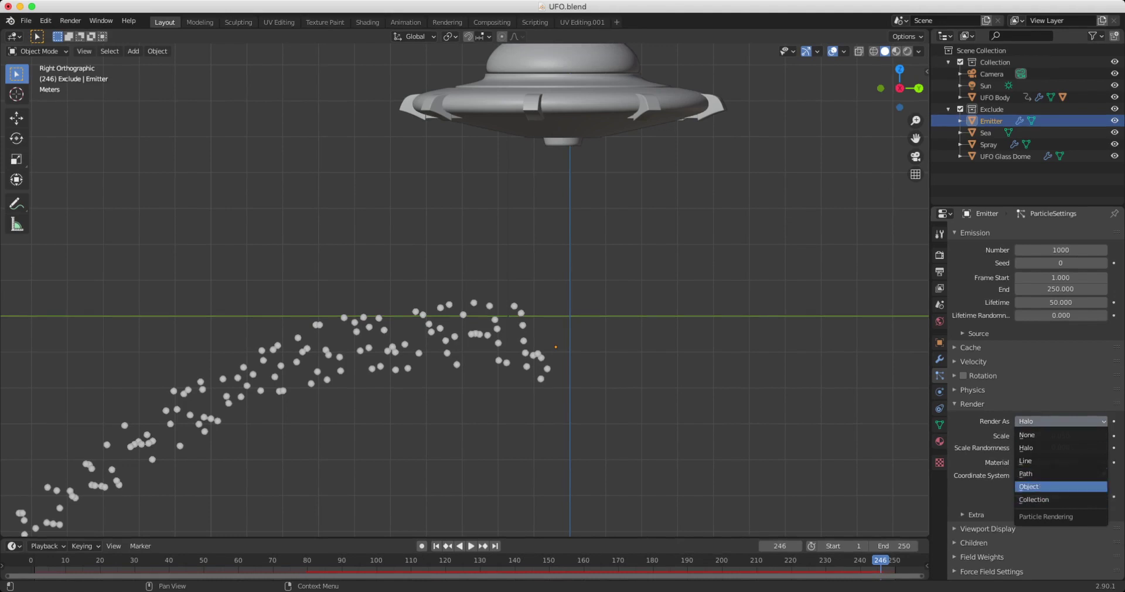
{"action": "left_click", "coordinate": [1049, 486]}
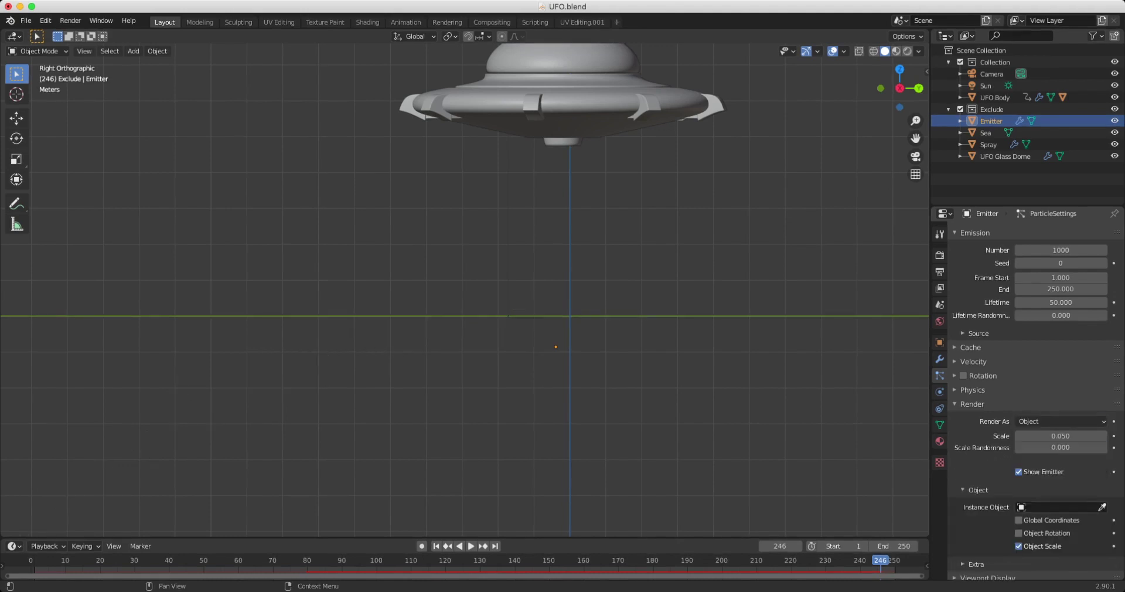
{"action": "scroll", "coordinate": [1034, 398], "scroll_direction": "down", "scroll_amount": 2}
{"action": "left_click", "coordinate": [1057, 460]}
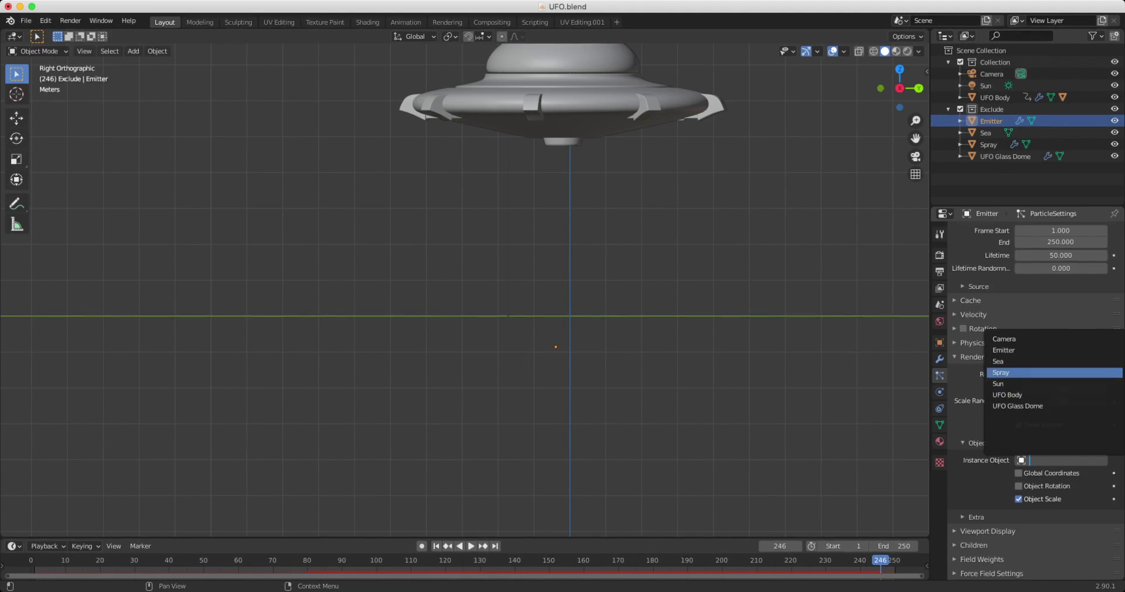
{"action": "left_click", "coordinate": [1001, 372]}
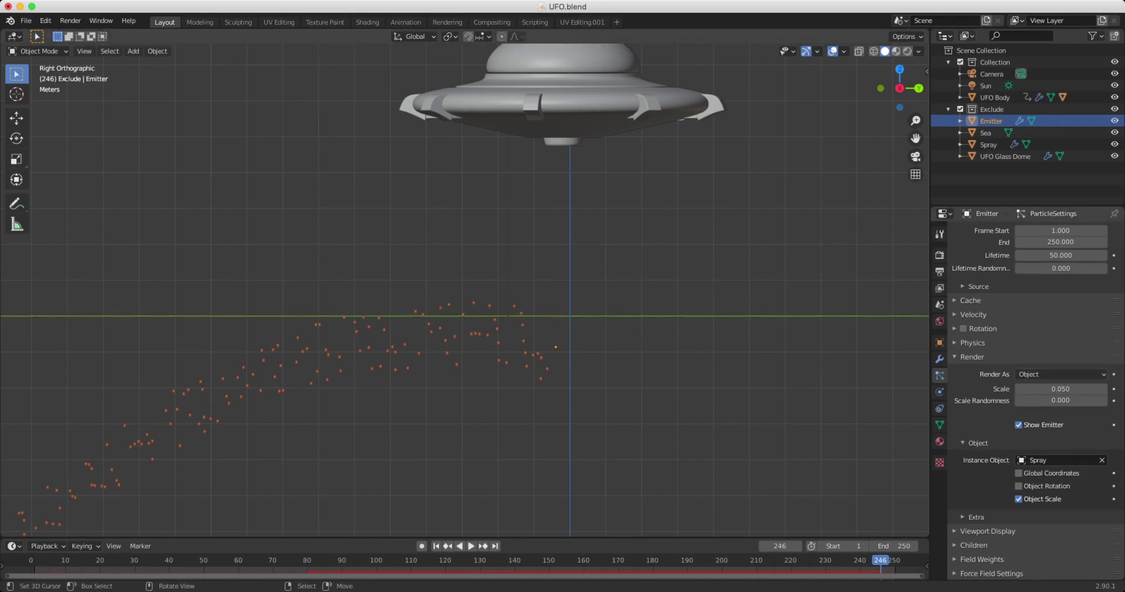
- Set the Spray particles' scale to 0.86 and their scale randomness to 0.358
{"action": "mouse_move", "coordinate": [1060, 389]}
{"action": "left_mouse_down"}
{"action": "mouse_move", "coordinate": [1113, 389]}
{"action": "mouse_move", "coordinate": [1063, 400]}
{"action": "mouse_move", "coordinate": [1102, 400]}
{"action": "left_mouse_up"}
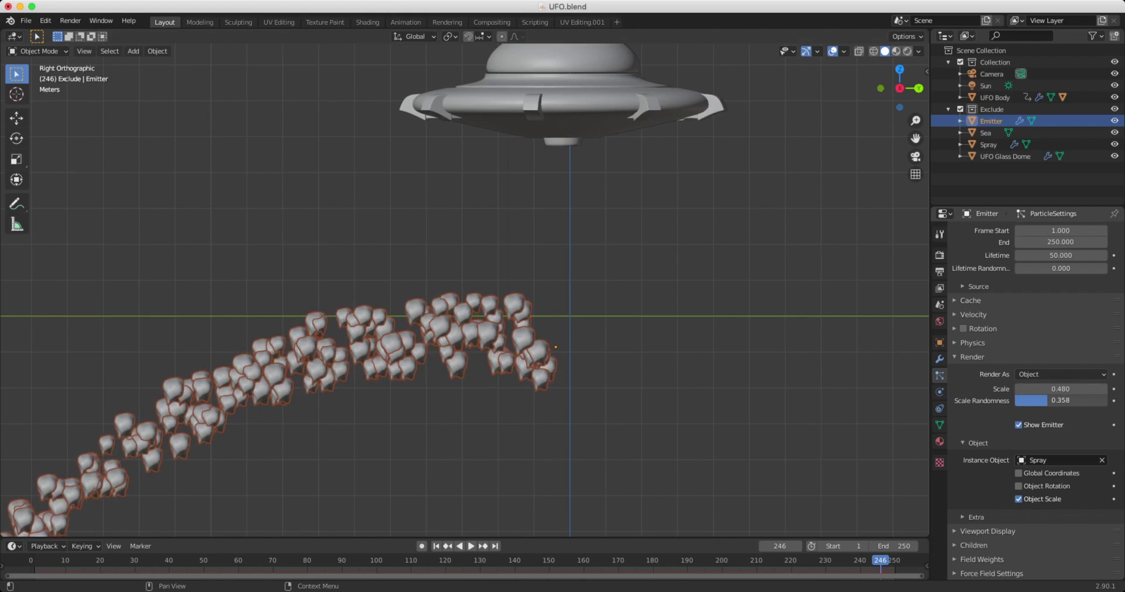
{"action": "middle_click_drag", "start_coordinate": [464, 290], "coordinate": [593, 321]}
{"action": "middle_click_drag", "start_coordinate": [413, 255], "coordinate": [460, 198]}
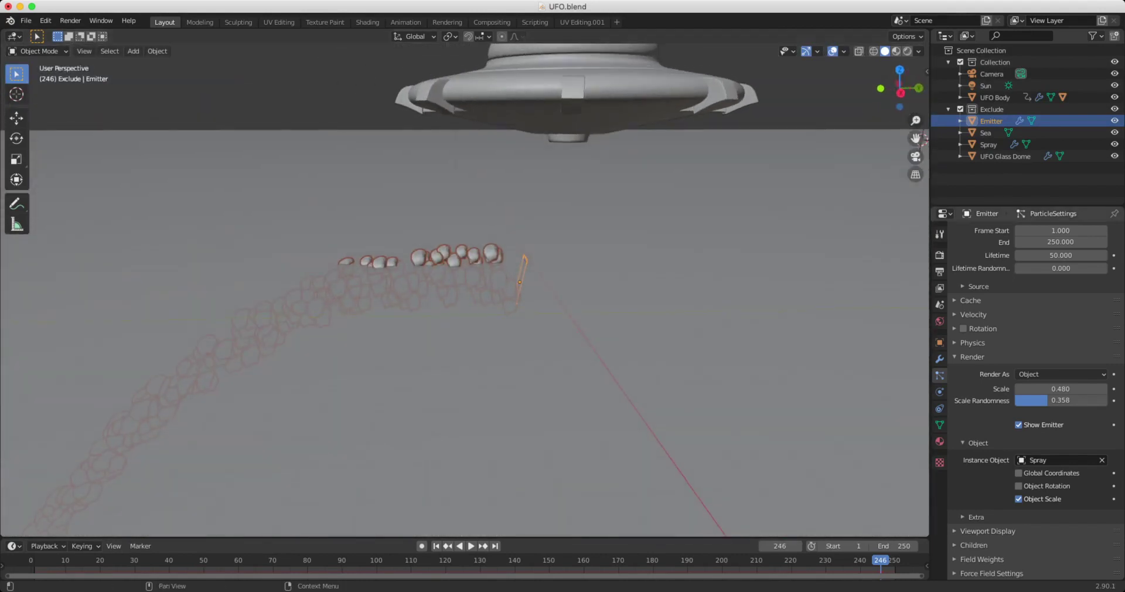
{"action": "left_click_drag", "start_coordinate": [1060, 388], "coordinate": [1083, 388]}
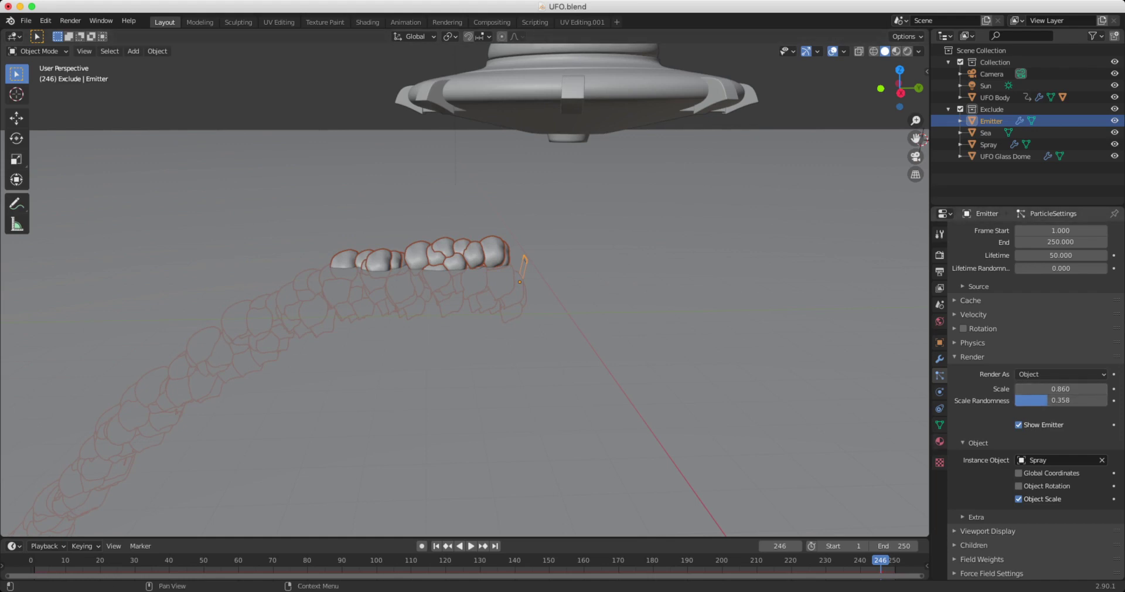
- Try particle rotation with the Normal-Tangent, Global X, Y, Z and Object X, Y, Z orientation axes, and disable rotation again
{"action": "left_click", "coordinate": [973, 329]}
{"action": "left_click", "coordinate": [963, 328]}
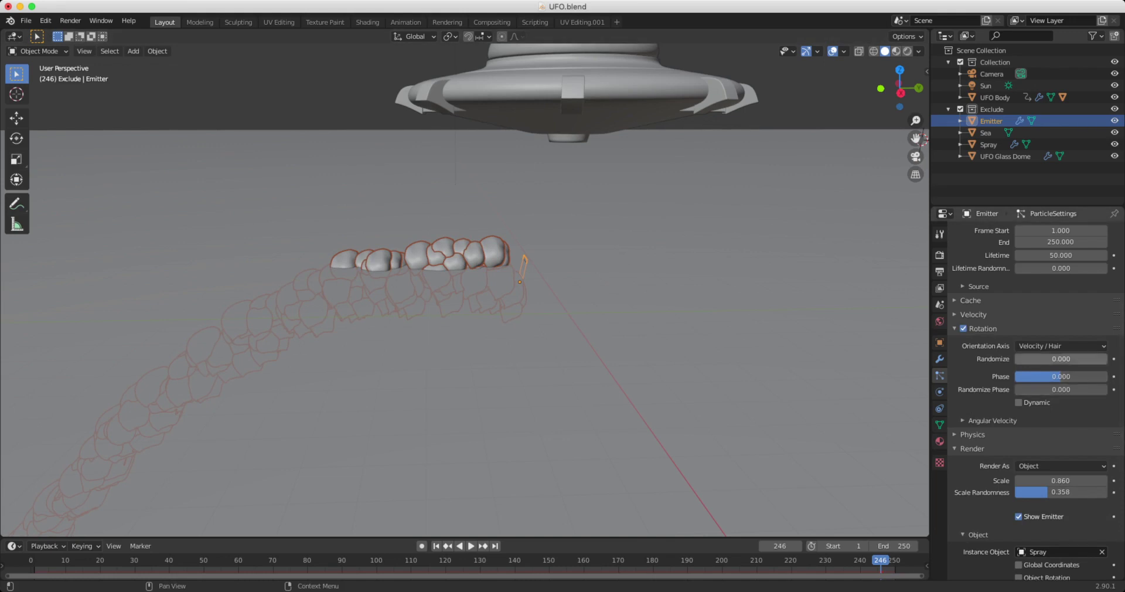
{"action": "left_click", "coordinate": [1060, 346]}
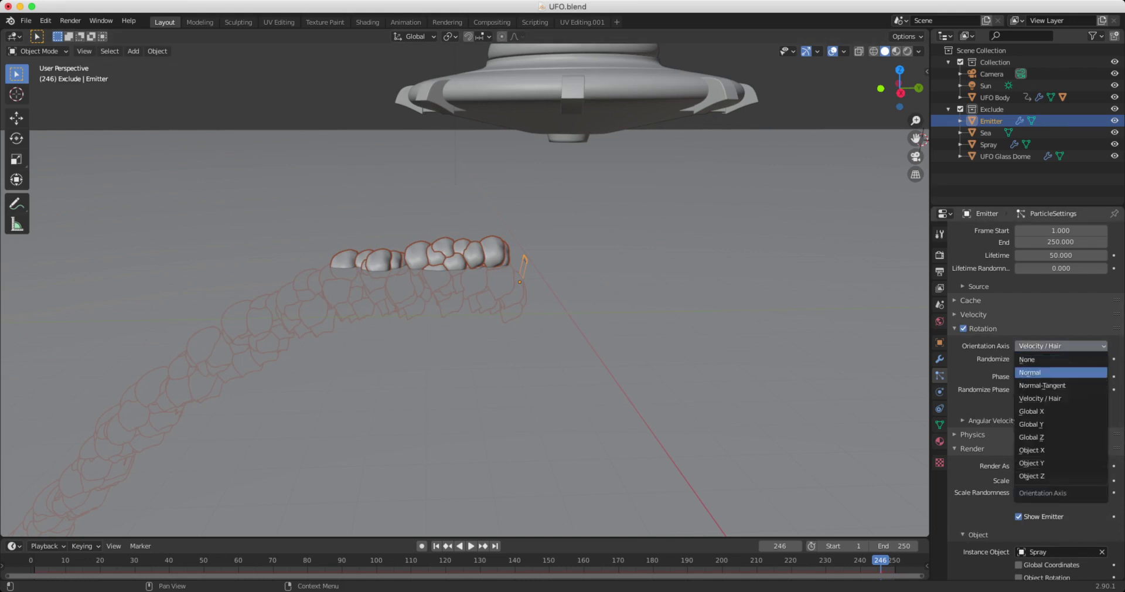
{"action": "left_click", "coordinate": [1042, 385]}
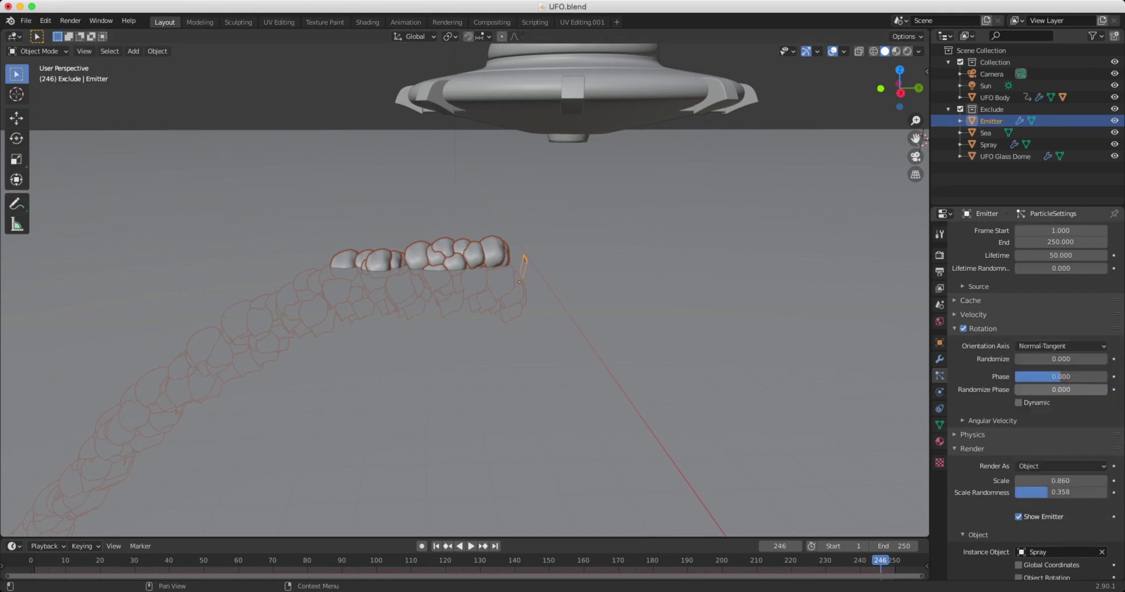
{"action": "left_click", "coordinate": [1060, 346]}
{"action": "left_click", "coordinate": [1049, 412]}
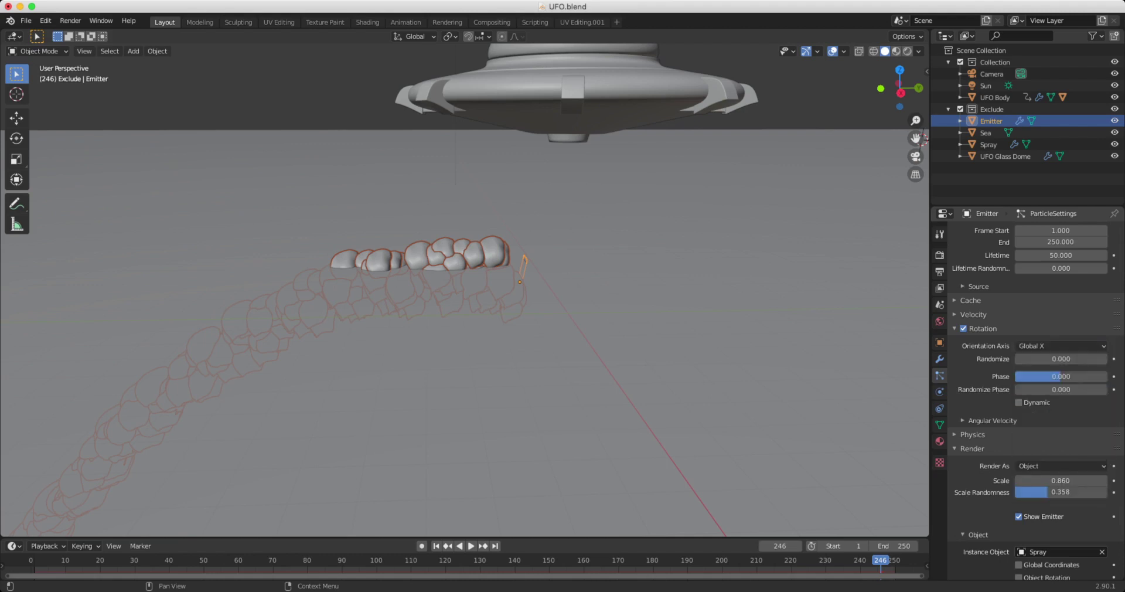
{"action": "left_click", "coordinate": [1060, 346]}
{"action": "left_click", "coordinate": [1049, 424]}
{"action": "left_click", "coordinate": [1061, 346]}
{"action": "left_click", "coordinate": [1049, 437]}
{"action": "left_click", "coordinate": [1061, 346]}
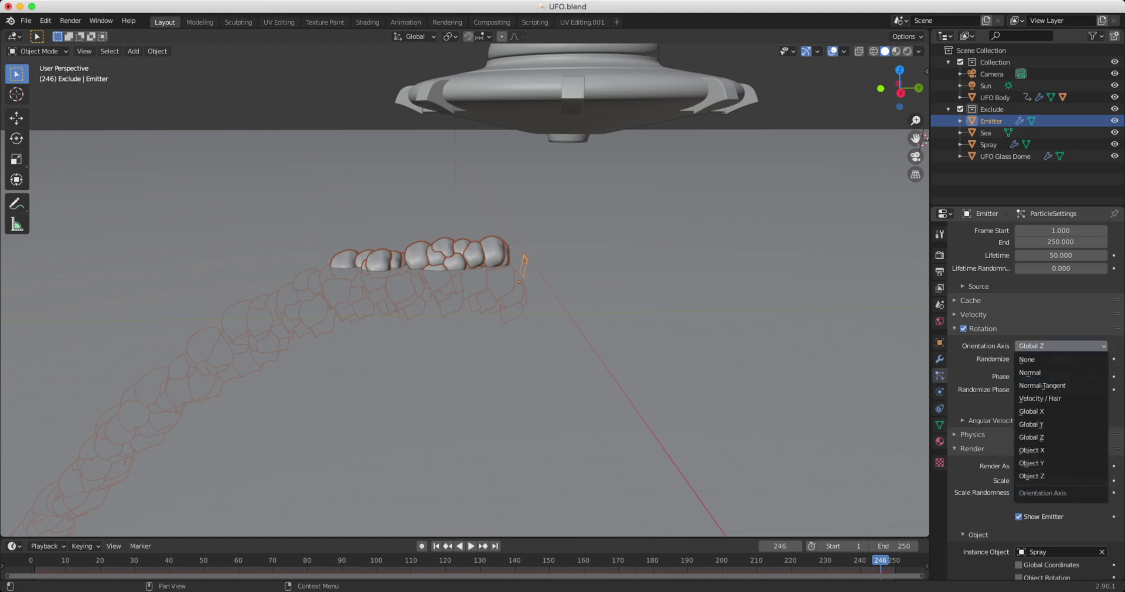
{"action": "left_click", "coordinate": [1032, 450]}
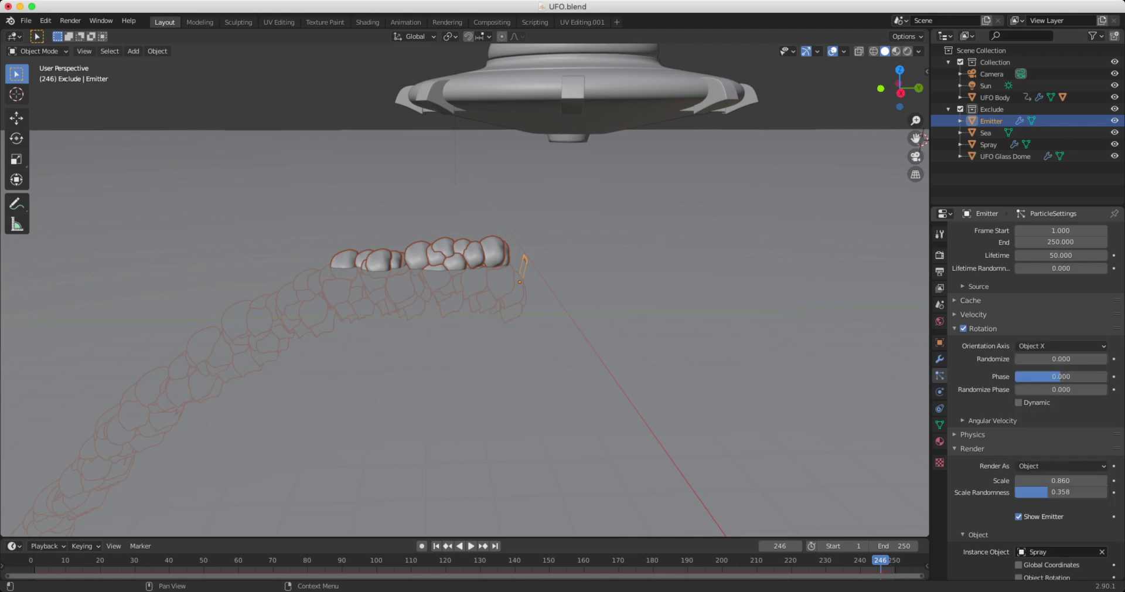
{"action": "left_click", "coordinate": [1061, 346]}
{"action": "left_click", "coordinate": [1032, 463]}
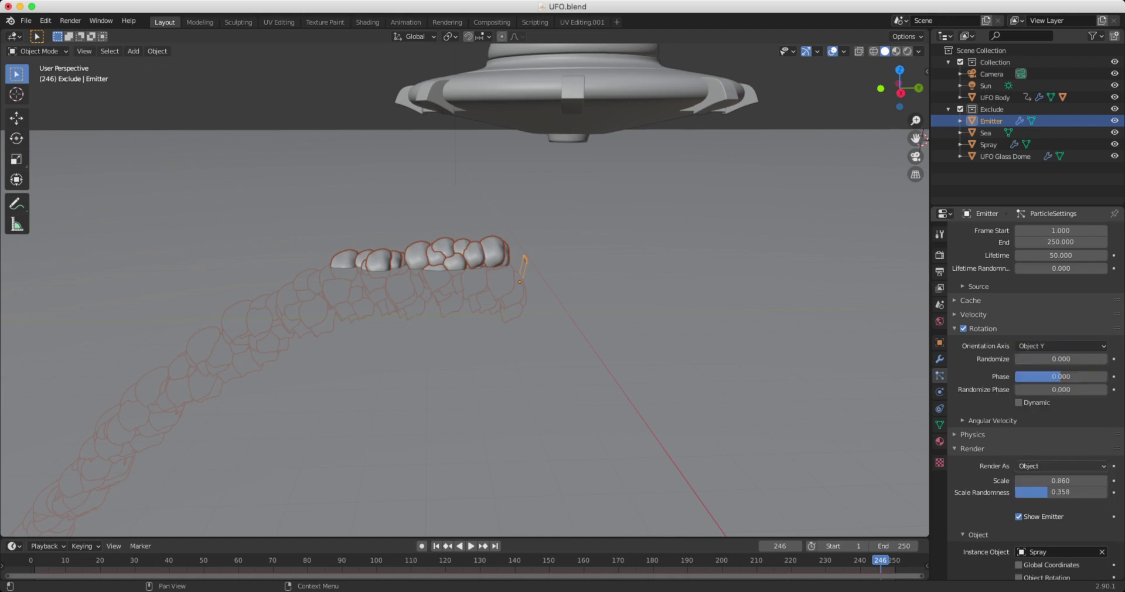
{"action": "left_click", "coordinate": [1060, 346]}
{"action": "left_click", "coordinate": [1032, 479]}
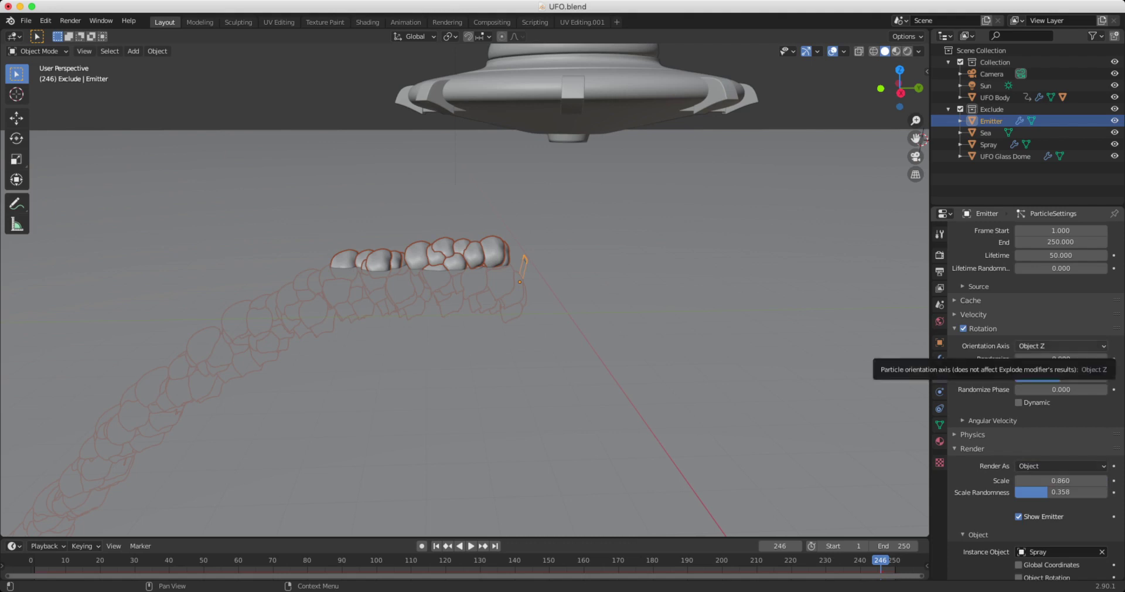
{"action": "left_click", "coordinate": [963, 328]}
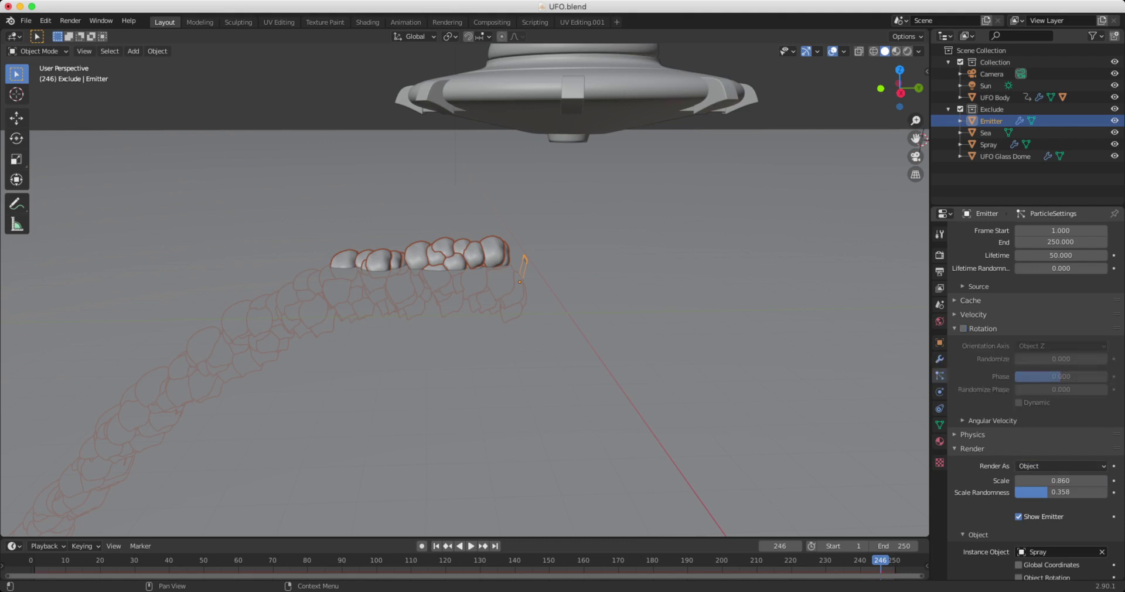
{"action": "left_click", "coordinate": [955, 328]}
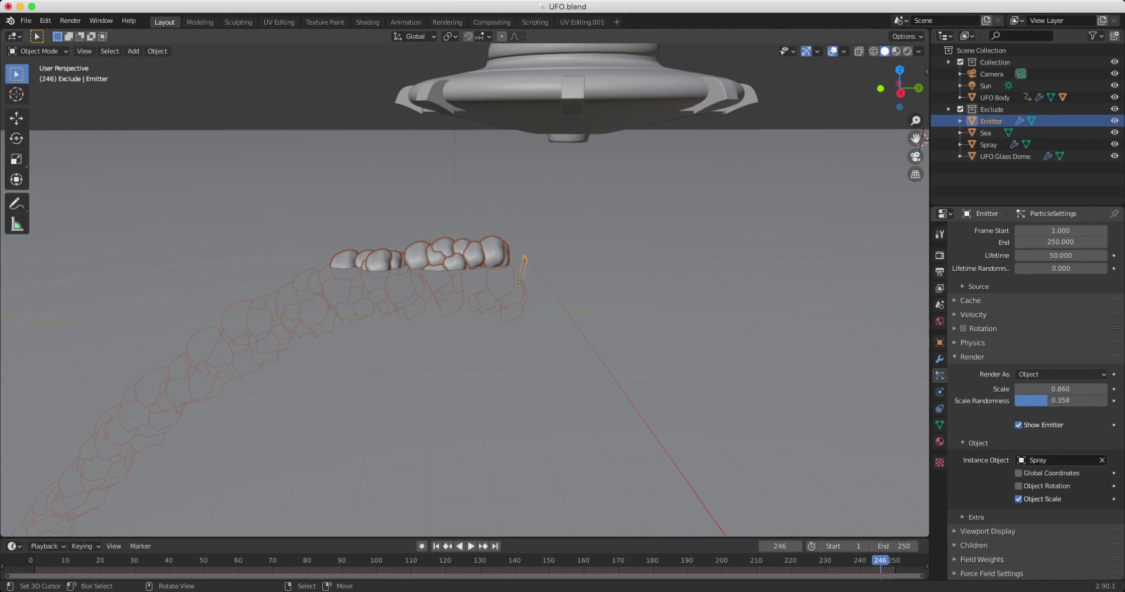
- Rotate the whole Spray mesh 90° about the Z axis in Edit Mode and return to Object Mode
{"action": "key", "text": "KP_3"}
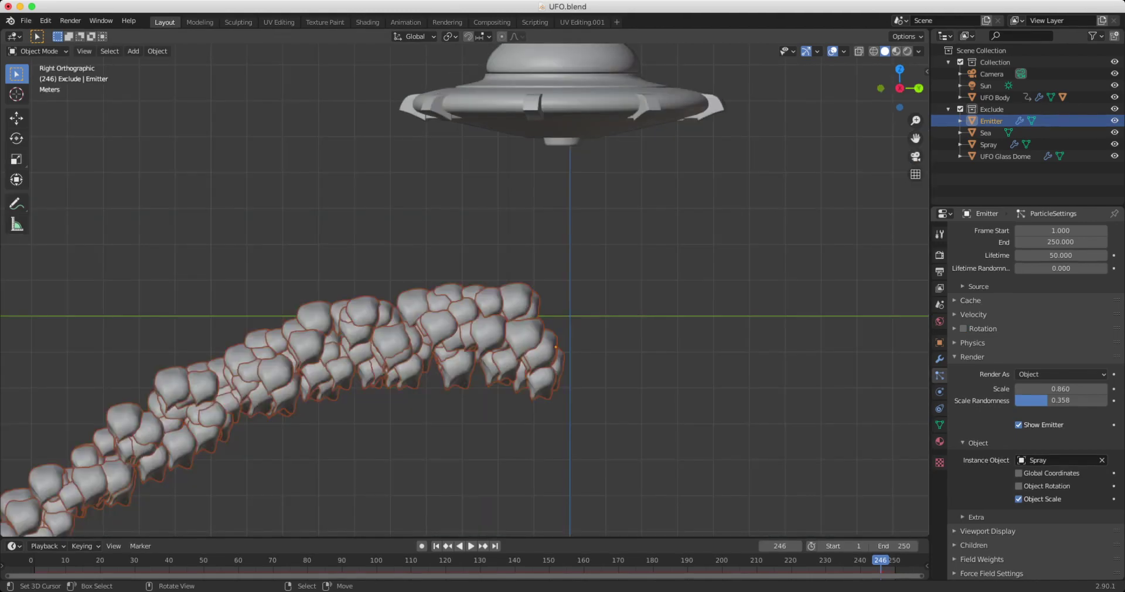
{"action": "scroll", "coordinate": [464, 290], "scroll_direction": "down", "scroll_amount": 6}
{"action": "right_click", "coordinate": [724, 473]}
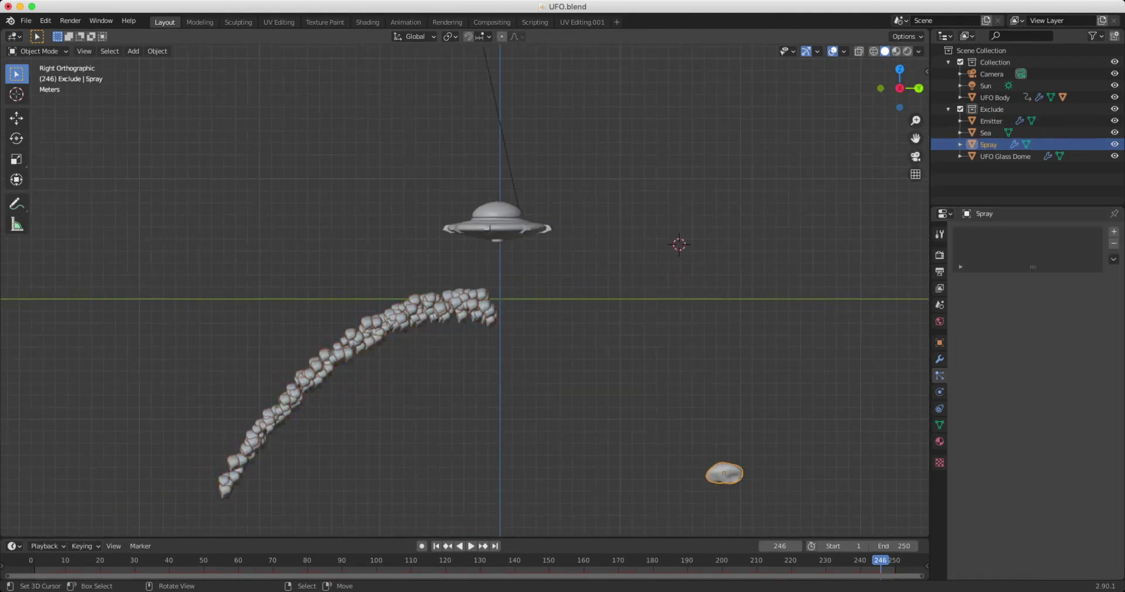
{"action": "key", "text": "Tab"}
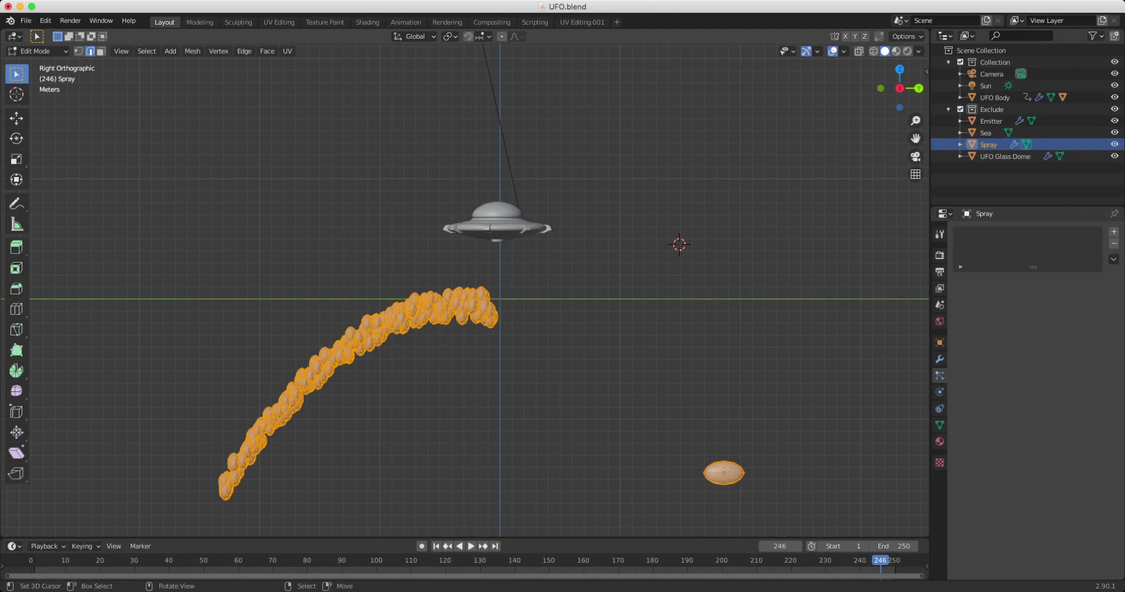
{"action": "type", "text": "rz90"}
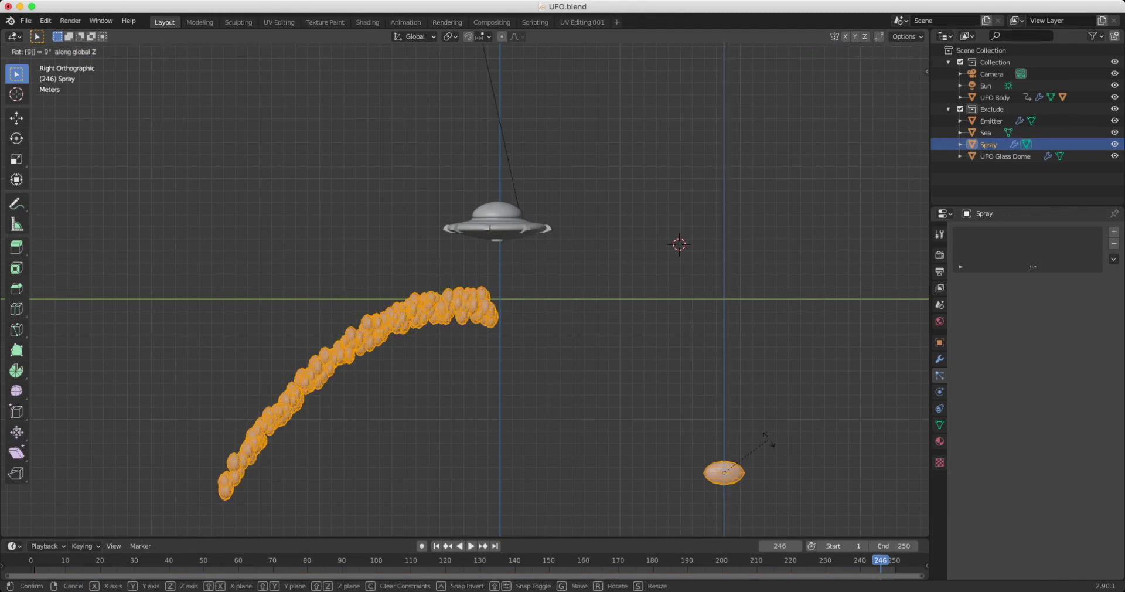
{"action": "key", "text": "Return"}
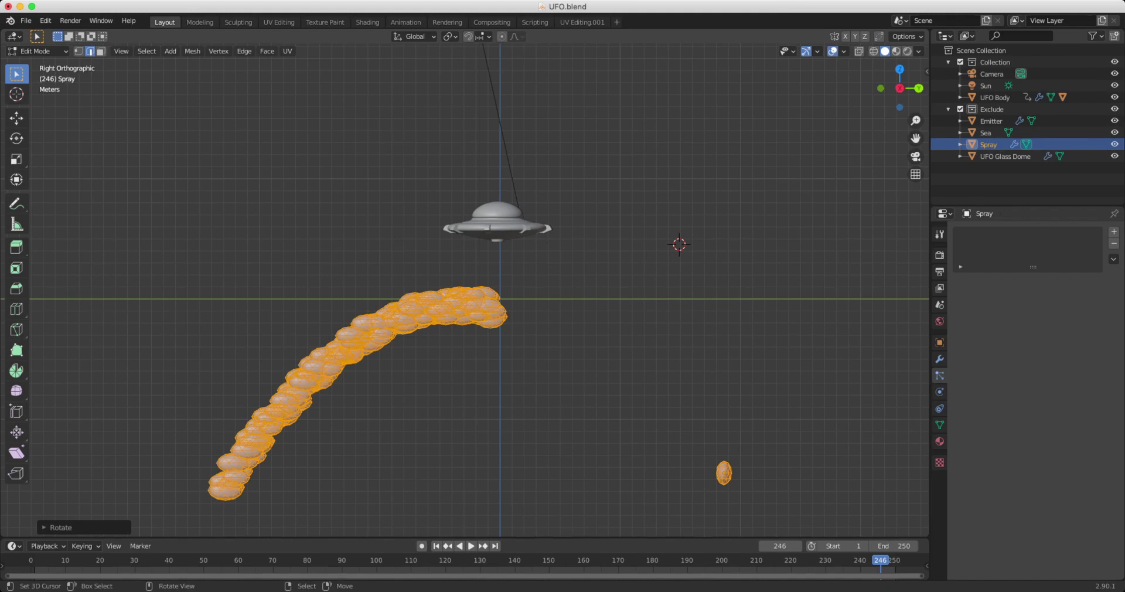
{"action": "key", "text": "Tab"}
- Play the animation in perspective to check how the spray stream looks above the Sea, and stop it
{"action": "mouse_move", "coordinate": [468, 293]}
{"action": "middle_mouse_down"}
{"action": "mouse_move", "coordinate": [551, 334]}
{"action": "mouse_move", "coordinate": [551, 302]}
{"action": "middle_mouse_up"}
{"action": "middle_click_drag", "start_coordinate": [430, 261], "coordinate": [433, 240]}
{"action": "scroll", "coordinate": [464, 290], "scroll_direction": "up", "scroll_amount": 7}
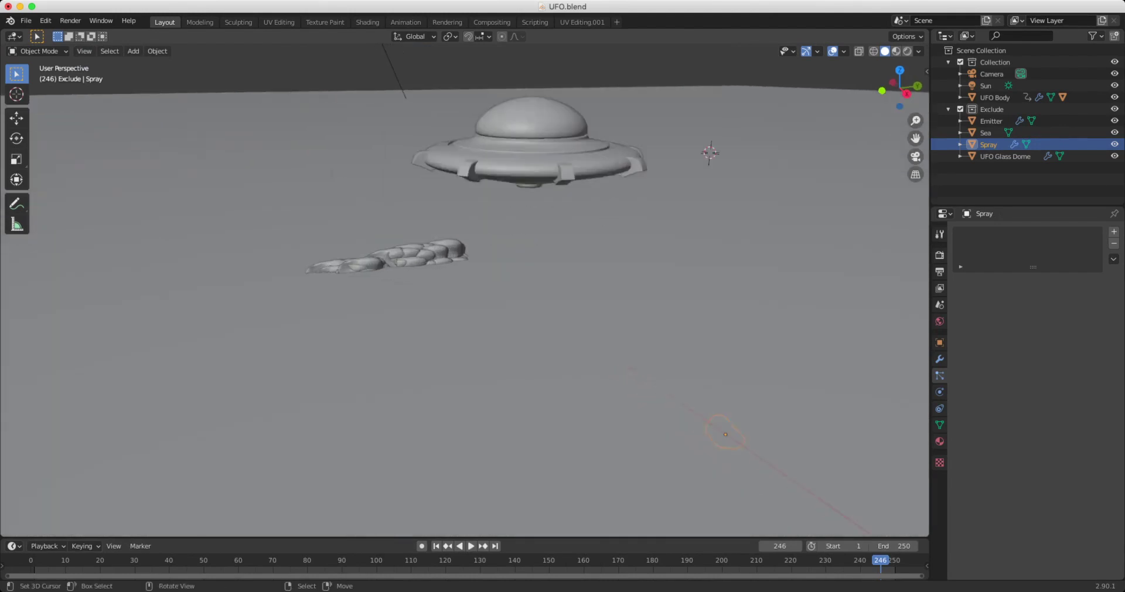
{"action": "key", "text": "space"}
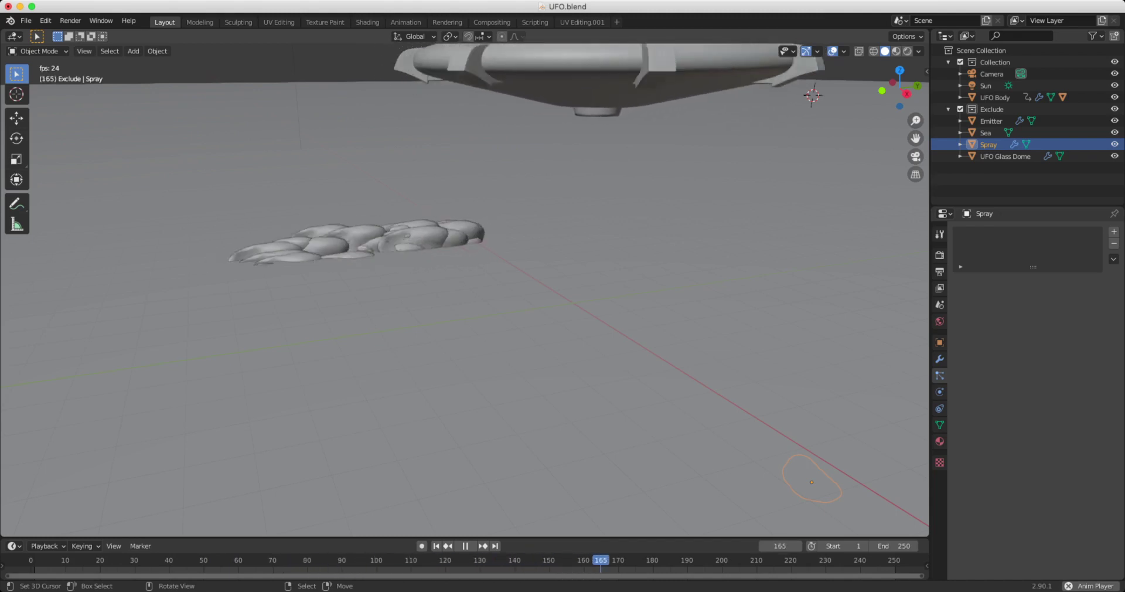
{"action": "key", "text": "space"}
- Rotate the Emitter about 12° in the right orthographic view and return to frame 1
{"action": "key", "text": "KP_3"}
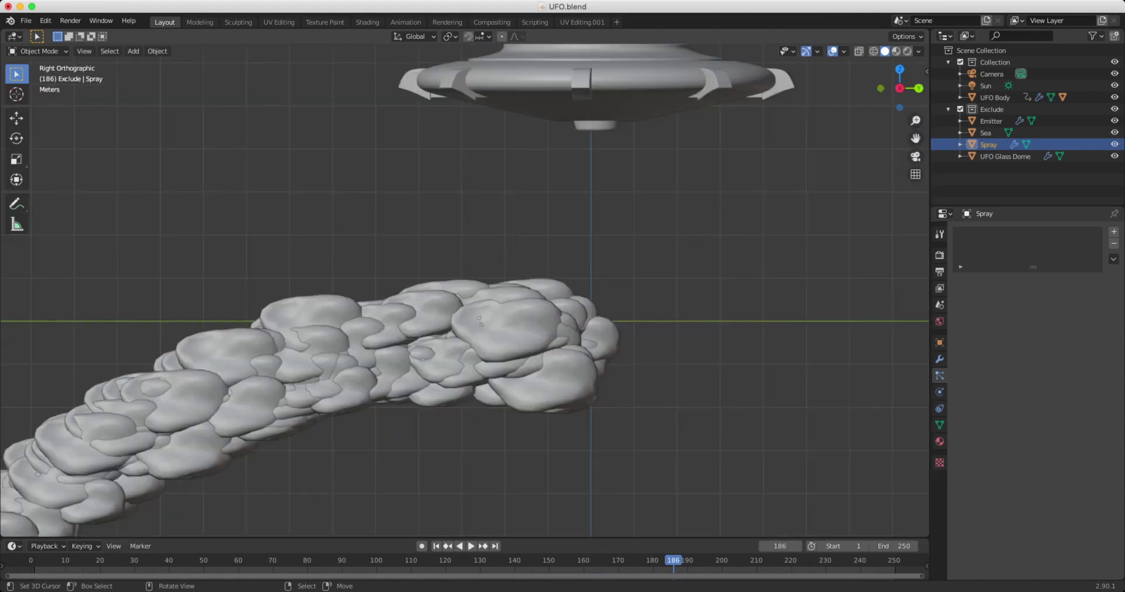
{"action": "right_click", "coordinate": [574, 358]}
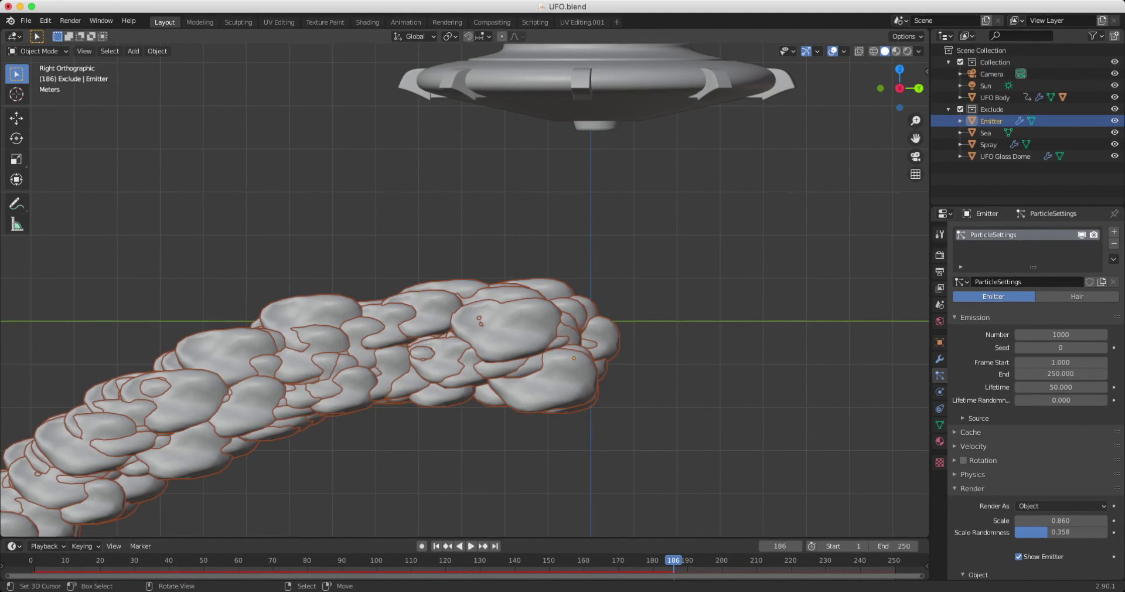
{"action": "key", "text": "r"}
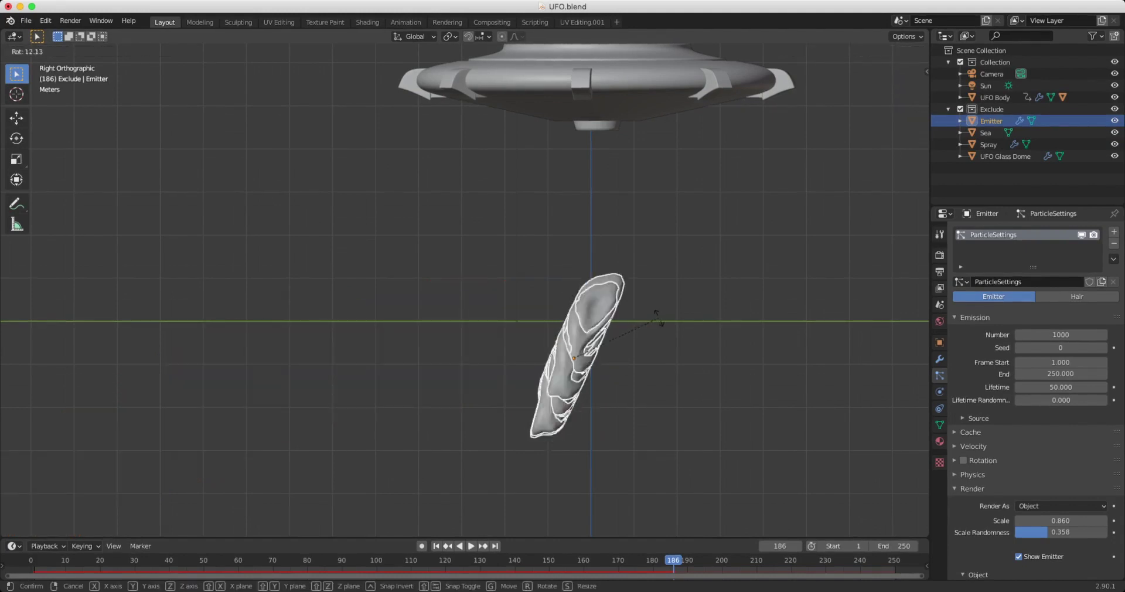
{"action": "left_click", "coordinate": [657, 317]}
{"action": "key", "text": "shift+Left"}
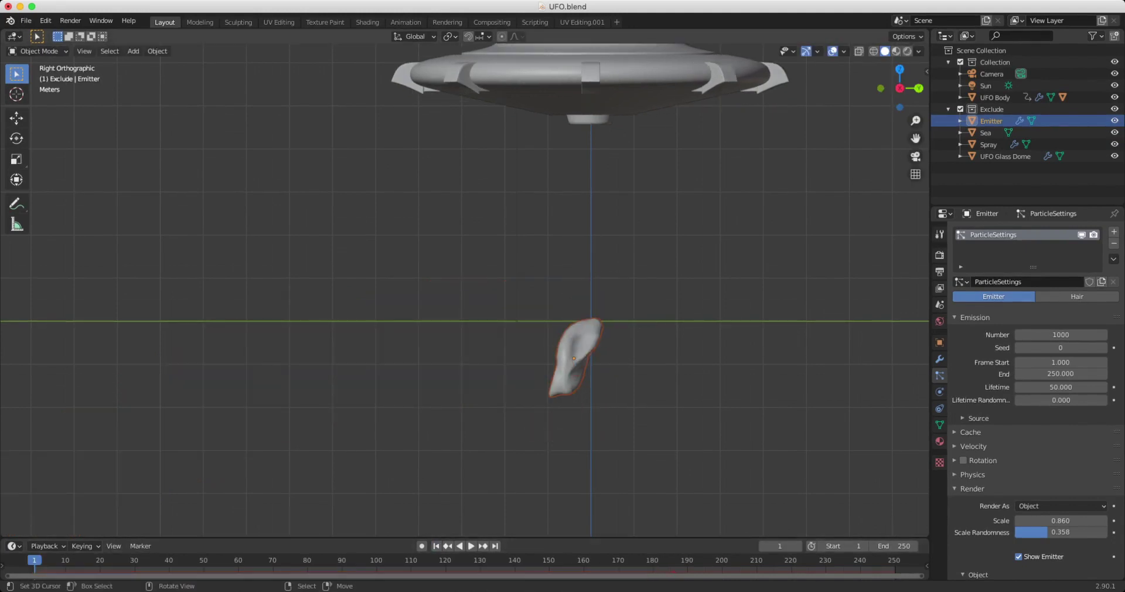
- Rotate the Emitter about -19° in the front orthographic view and replay the animation from the right side
{"action": "key", "text": "KP_1"}
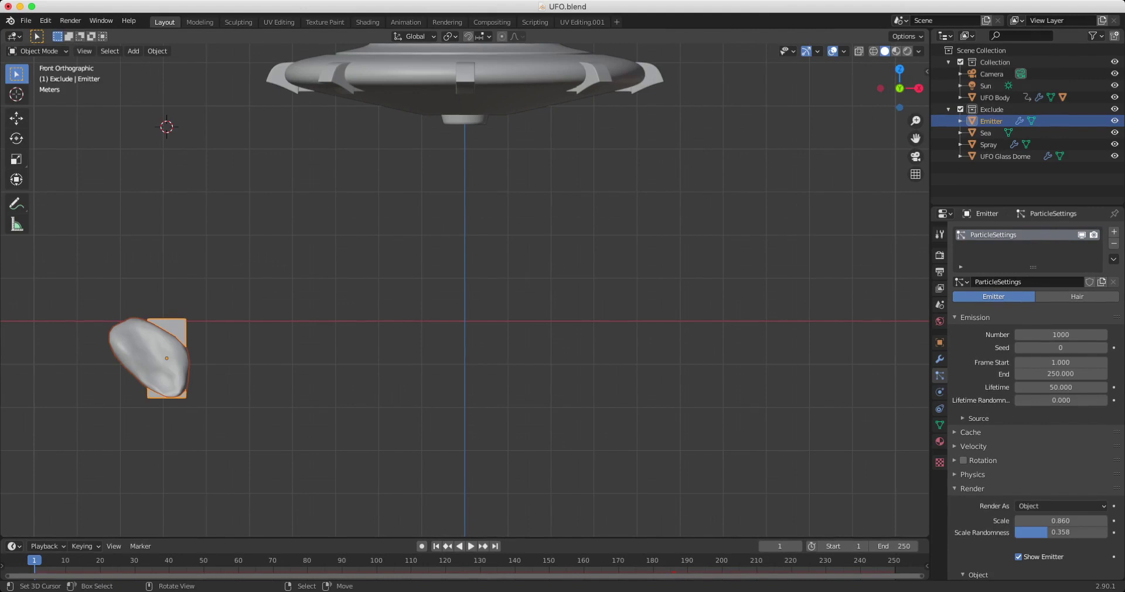
{"action": "key", "text": "r"}
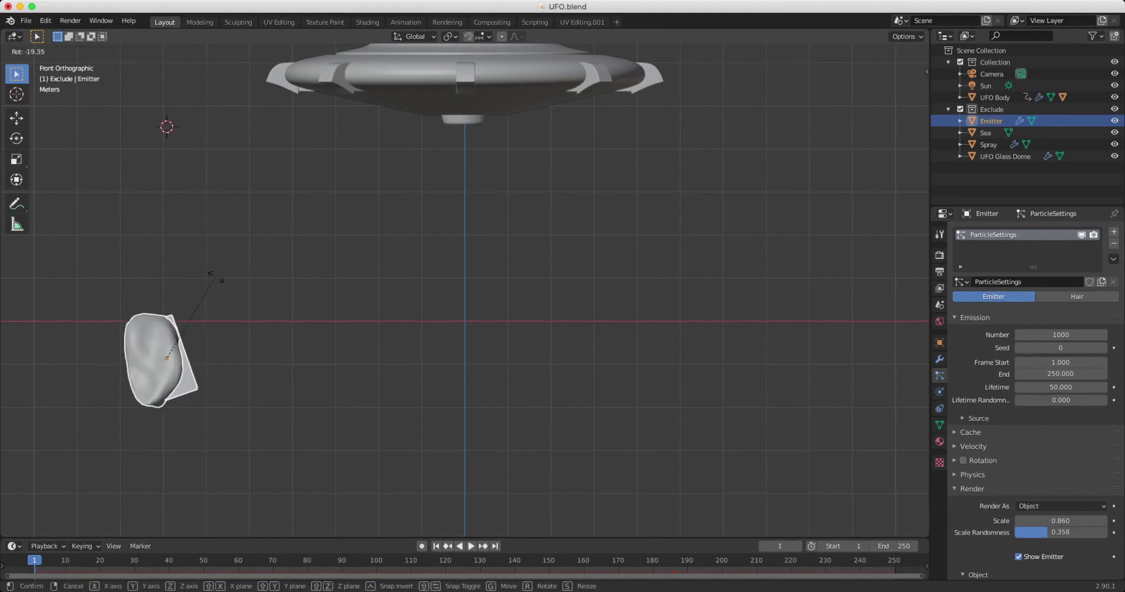
{"action": "left_click", "coordinate": [216, 277]}
{"action": "key", "text": "KP_3"}
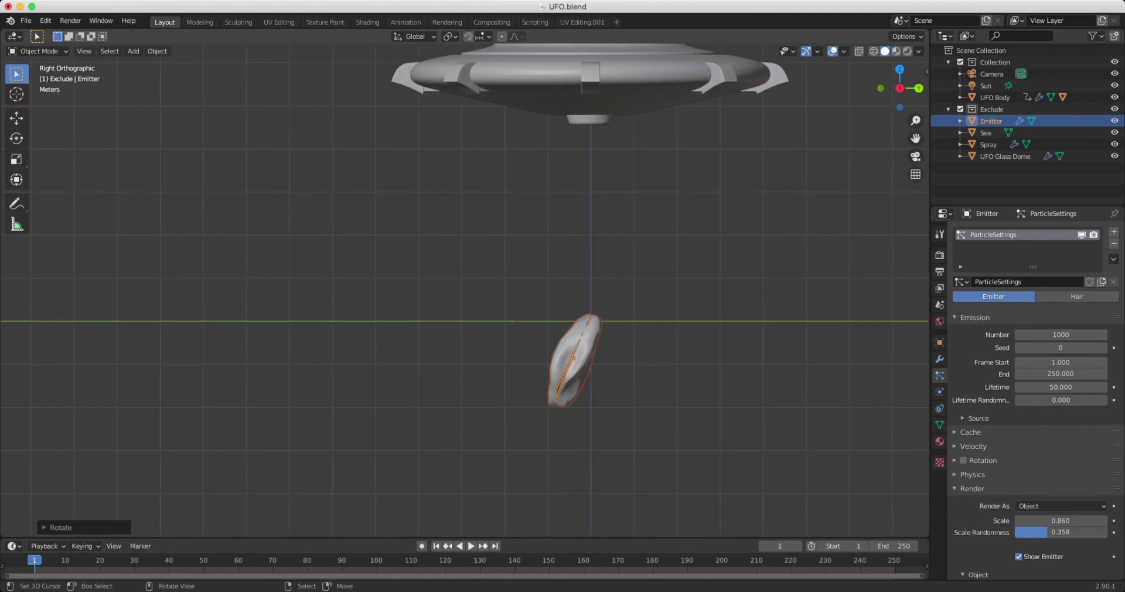
{"action": "key", "text": "space"}
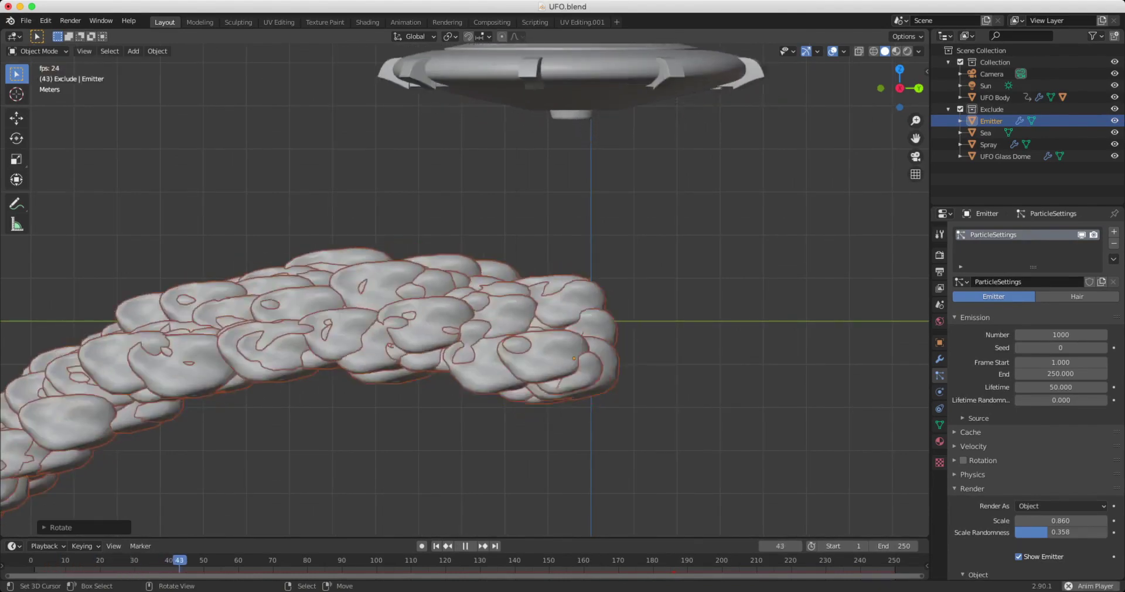
- Rotate the Emitter about -6° in the front orthographic view during playback, and stop the animation
{"action": "middle_click_drag", "start_coordinate": [563, 293], "coordinate": [328, 304]}
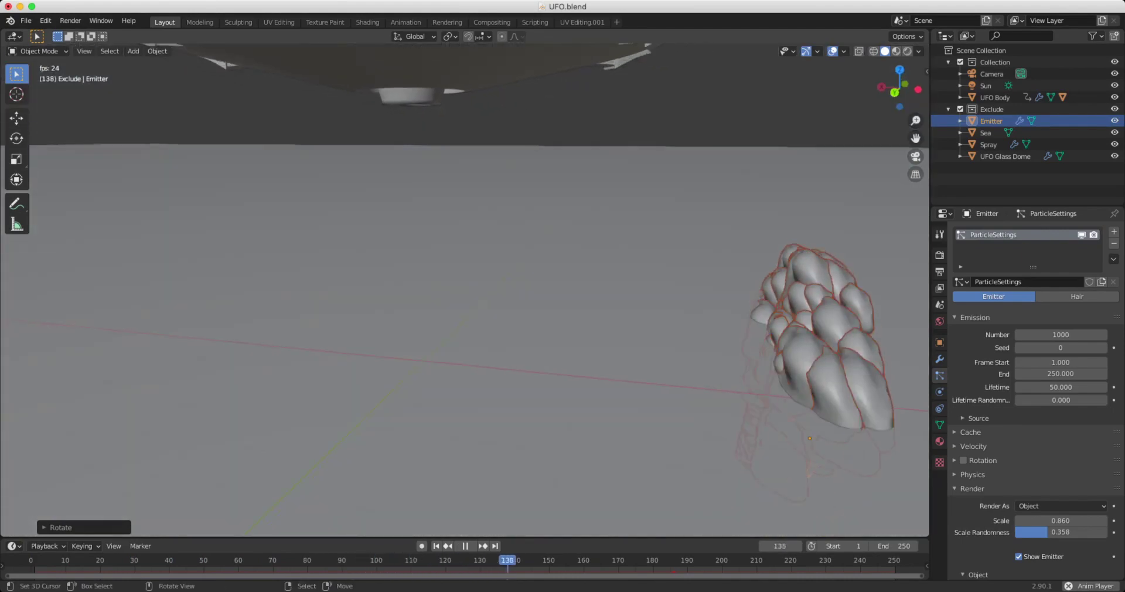
{"action": "key", "text": "KP_1"}
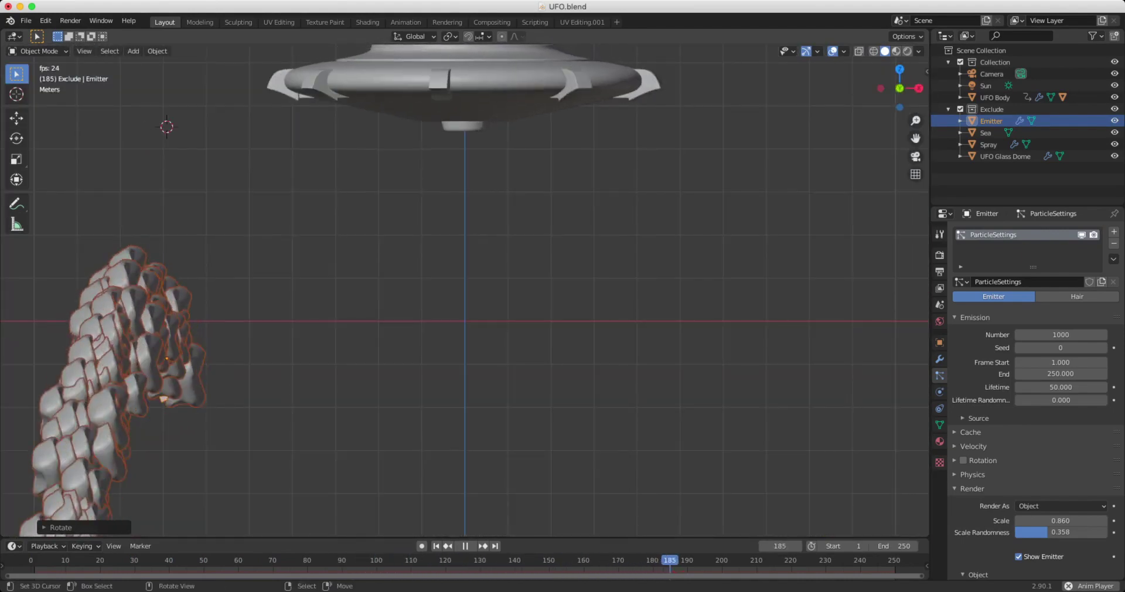
{"action": "key", "text": "r"}
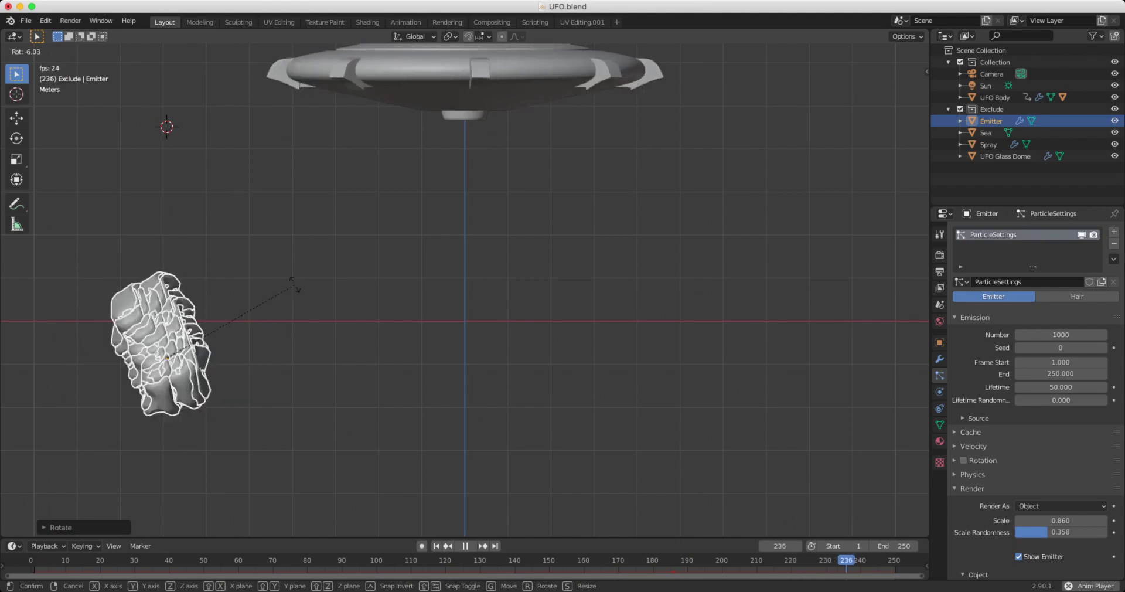
{"action": "left_click", "coordinate": [292, 284]}
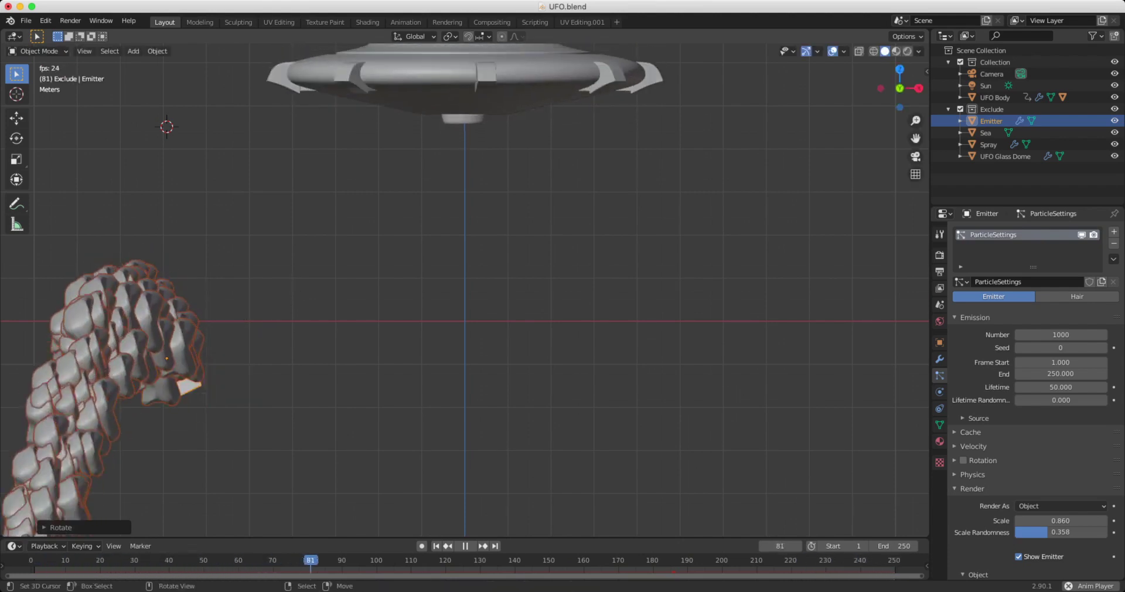
{"action": "key", "text": "space"}
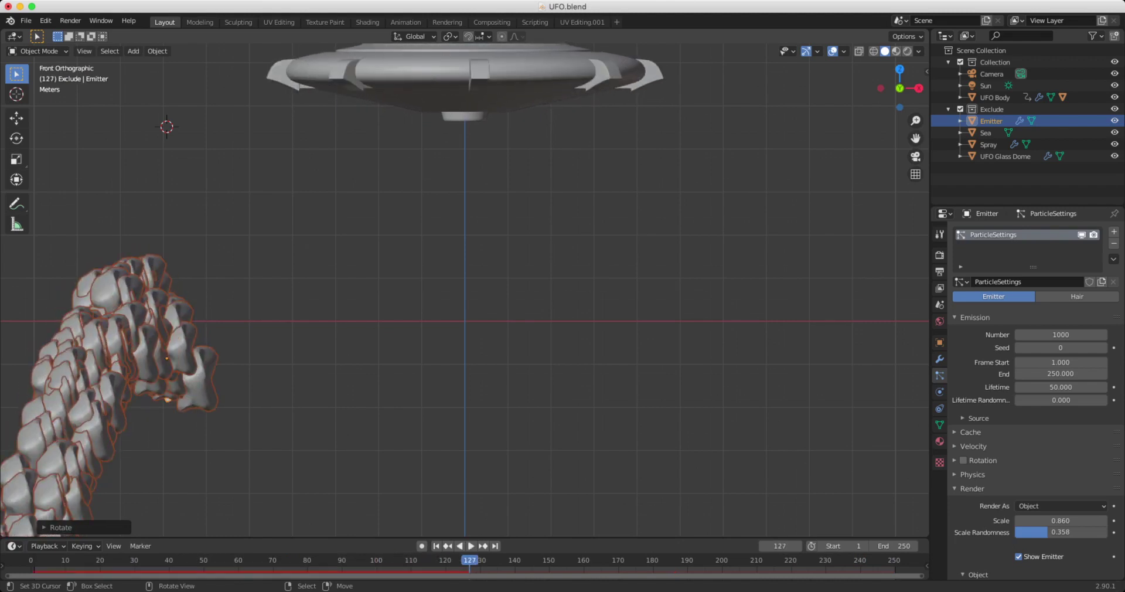
- Move the Emitter closer to the UFO's centre in the front view and place a duplicate about 5.8 m further along X
{"action": "key", "text": "g"}
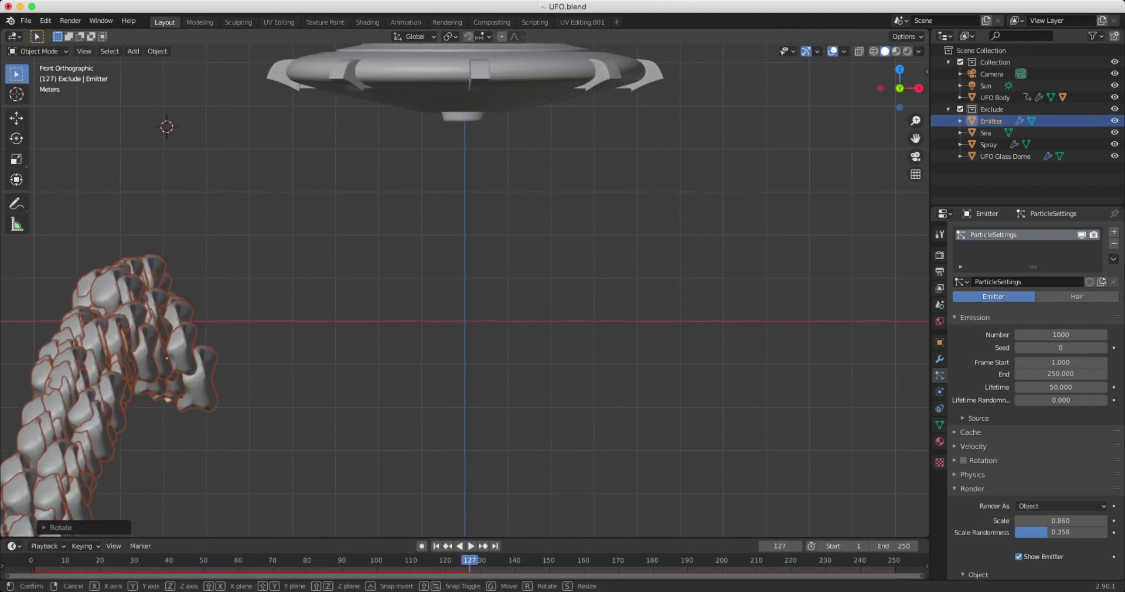
{"action": "left_click", "coordinate": [320, 319]}
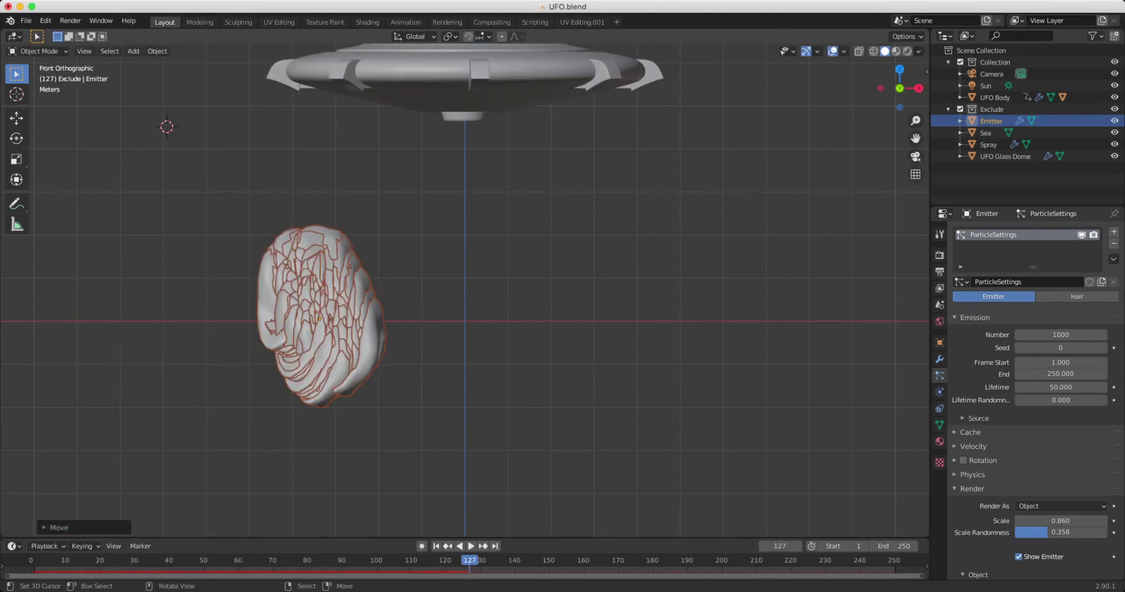
{"action": "key", "text": "shift+g"}
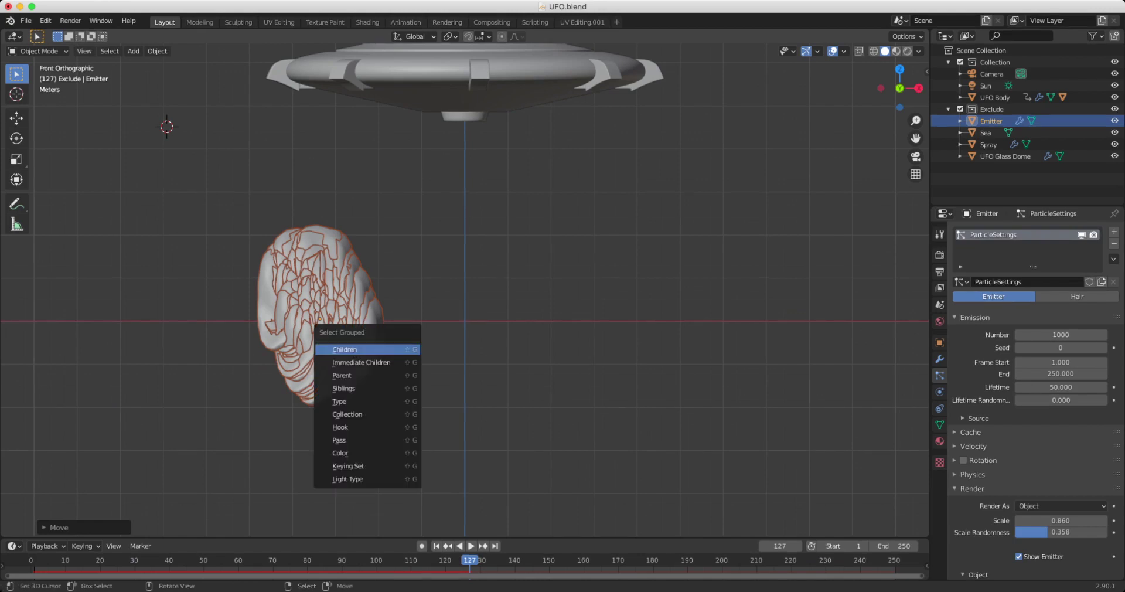
{"action": "key", "text": "Escape"}
{"action": "key", "text": "shift+d"}
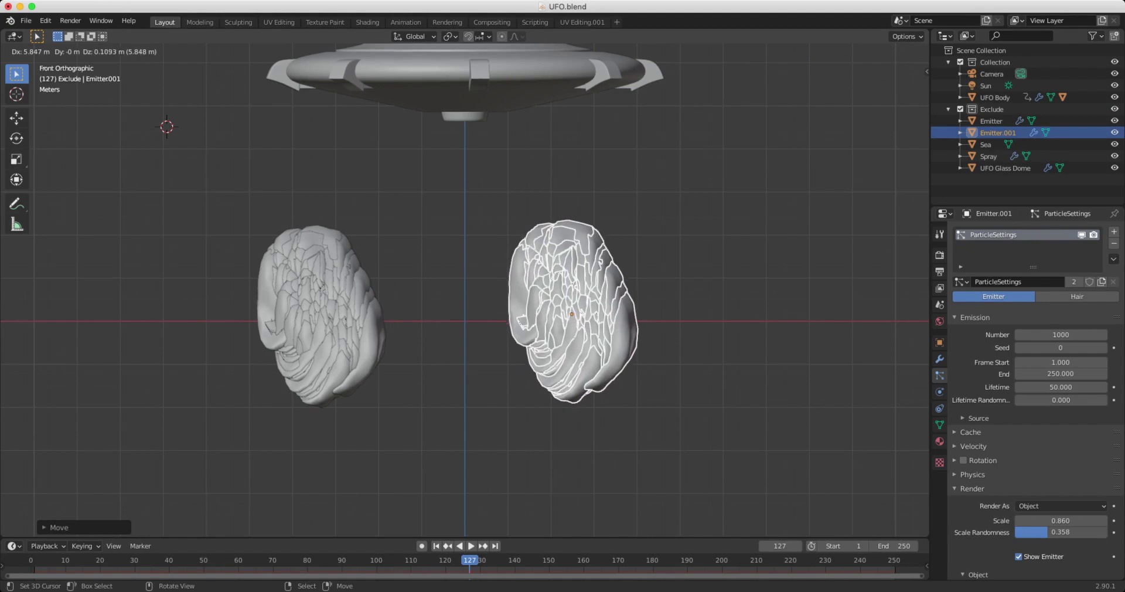
{"action": "key", "text": "Return"}
- Rotate the duplicated Emitter to mirror the original's tilt, hiding its particles in the viewport while adjusting and showing them again
{"action": "key", "text": "r"}
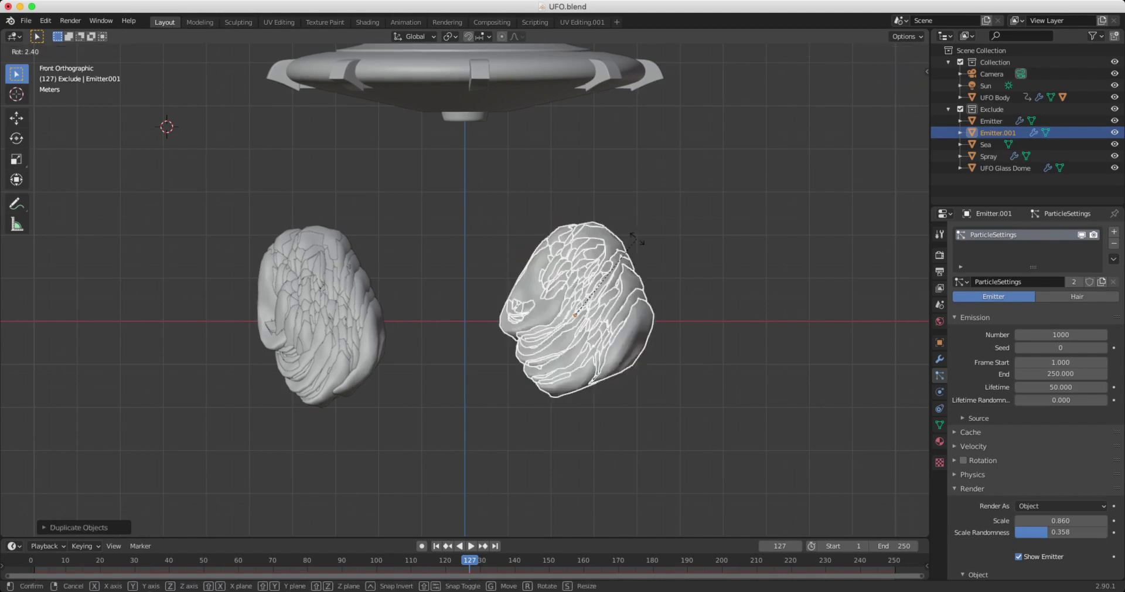
{"action": "key", "text": "Return"}
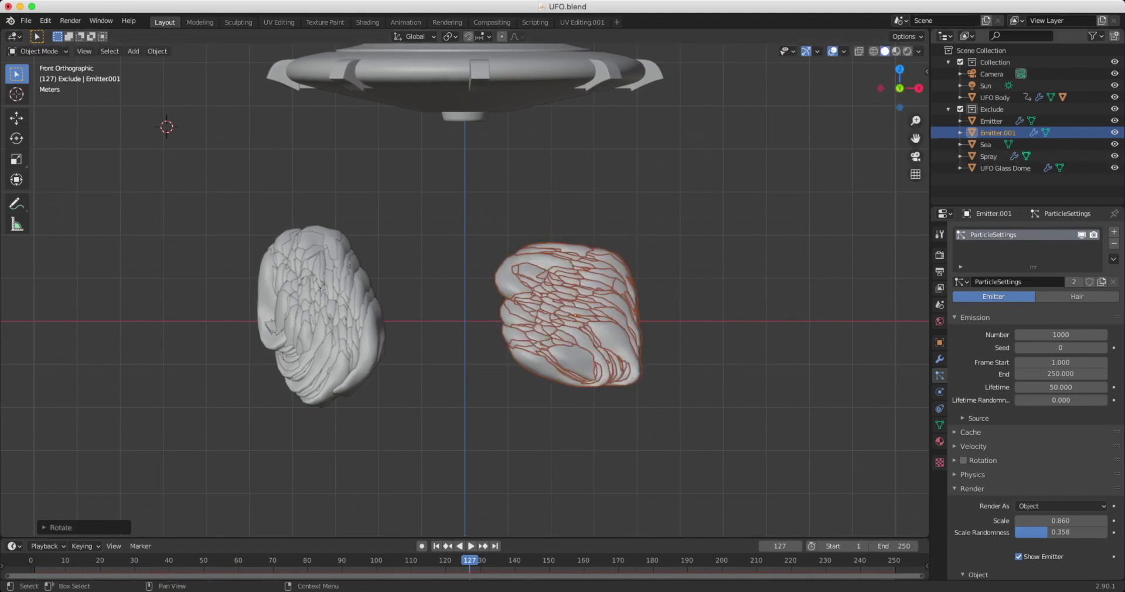
{"action": "left_click", "coordinate": [1082, 234]}
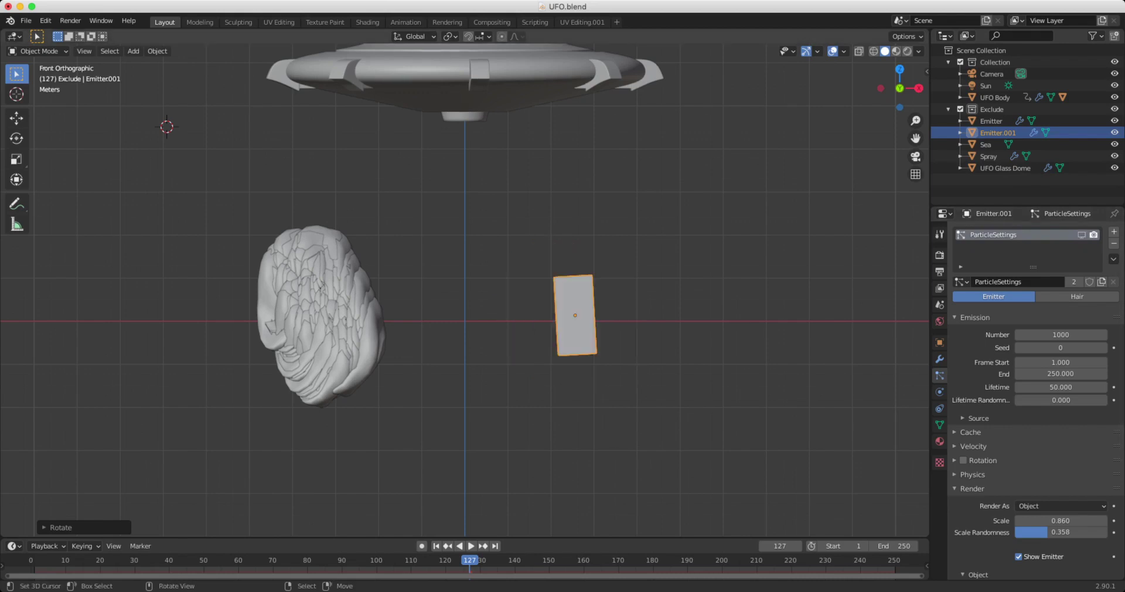
{"action": "left_click", "coordinate": [641, 280]}
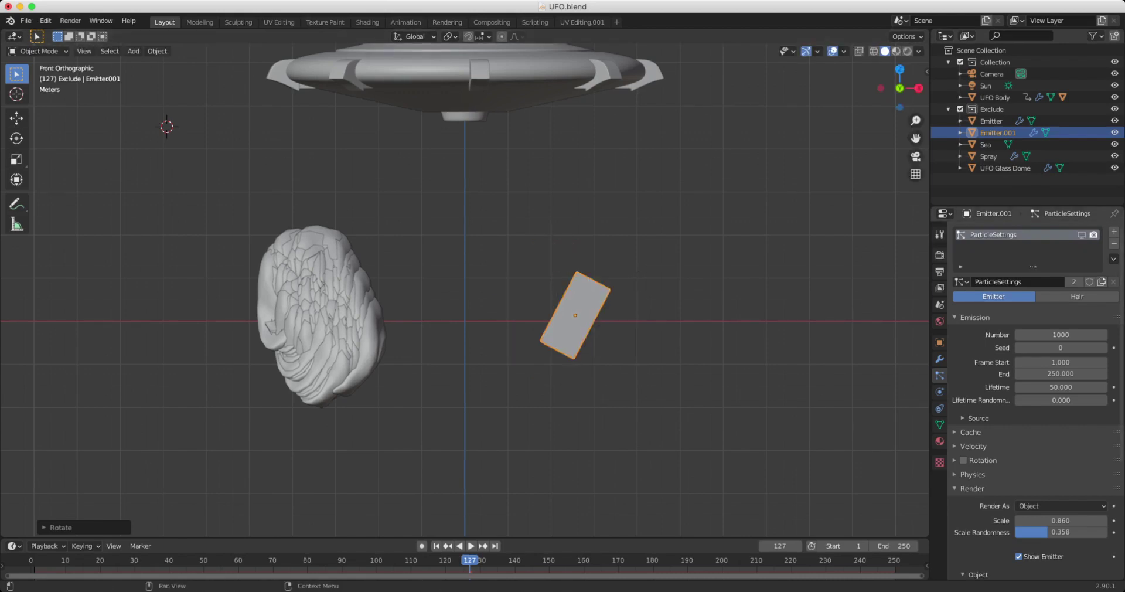
{"action": "left_click", "coordinate": [1081, 234]}
{"action": "middle_click_drag", "start_coordinate": [518, 277], "coordinate": [539, 277]}
{"action": "key", "text": "KP_3"}
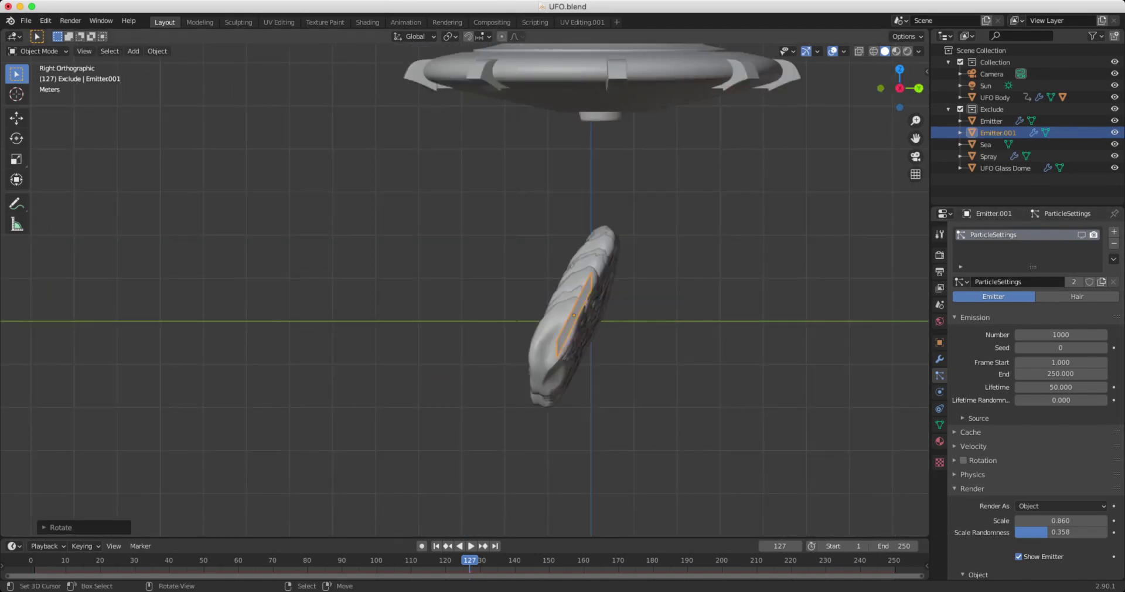
{"action": "left_click", "coordinate": [1081, 234]}
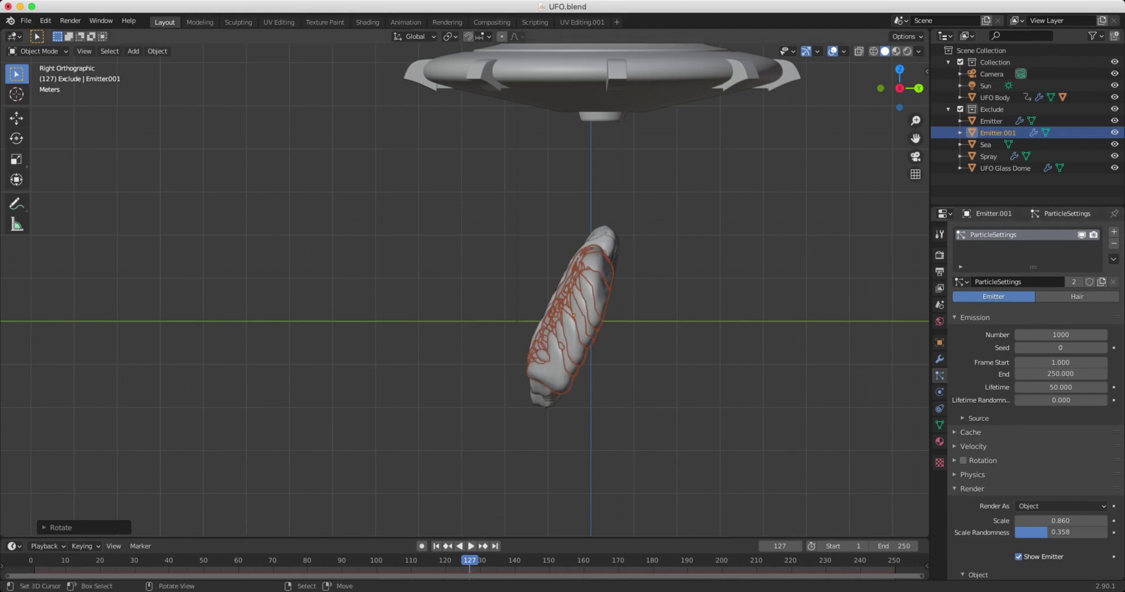
- Play the animation to check both spray streams from the right side, the camera and perspective
{"action": "key", "text": "space"}
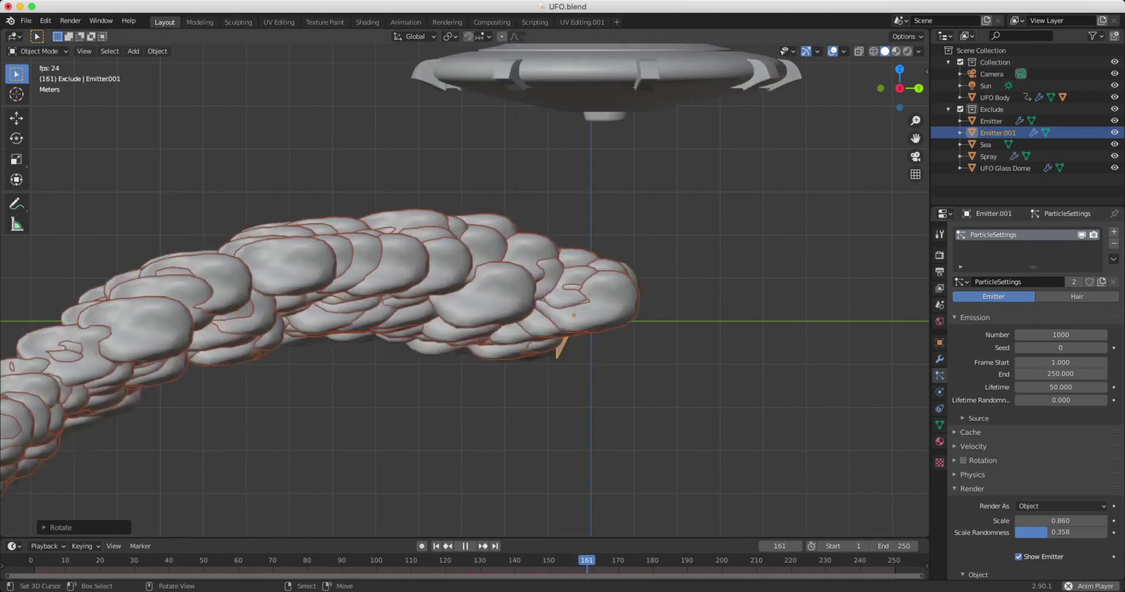
{"action": "key", "text": "KP_0"}
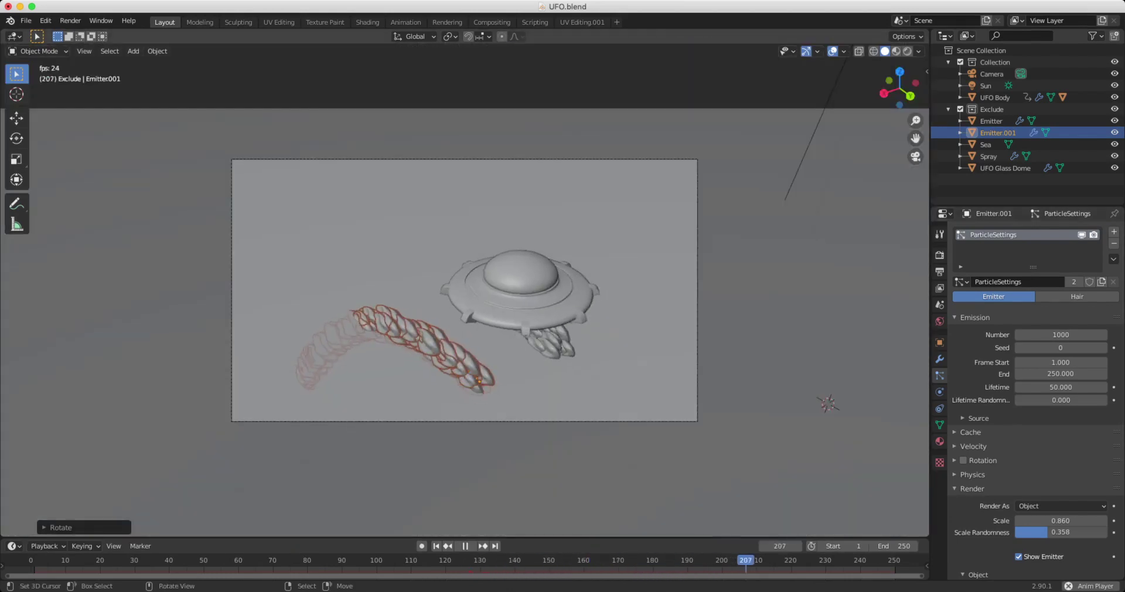
{"action": "key", "text": "KP_0"}
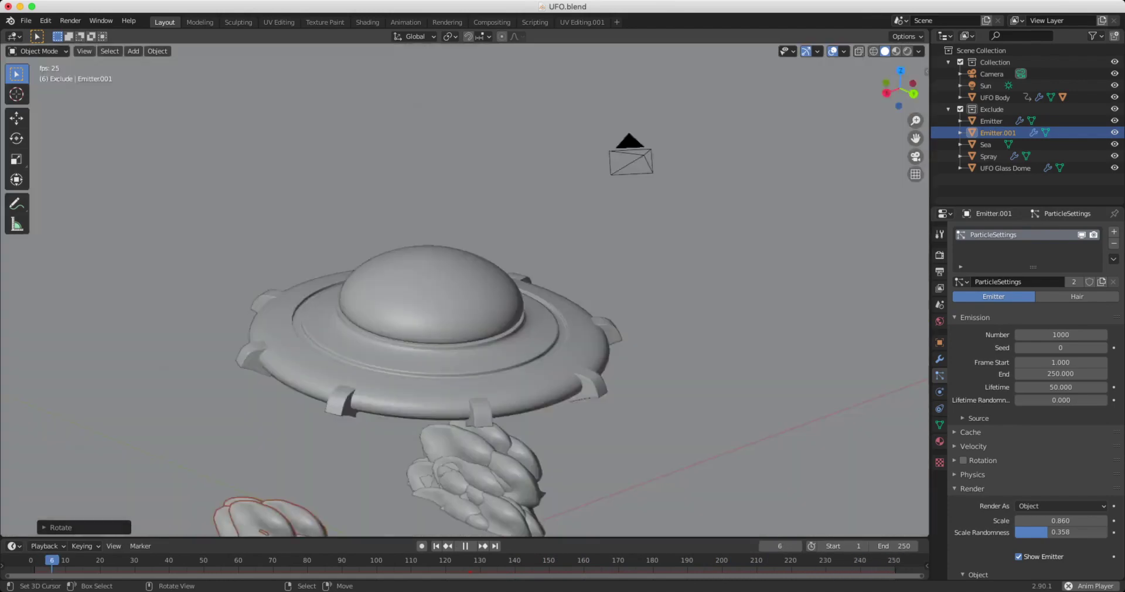
- Select both emitters with the Sea and Sun in the right view, move them along negative Y, and check the playback from the camera
{"action": "key", "text": "KP_3"}
{"action": "left_click_drag", "start_coordinate": [494, 232], "coordinate": [919, 436]}
{"action": "key", "text": "g"}
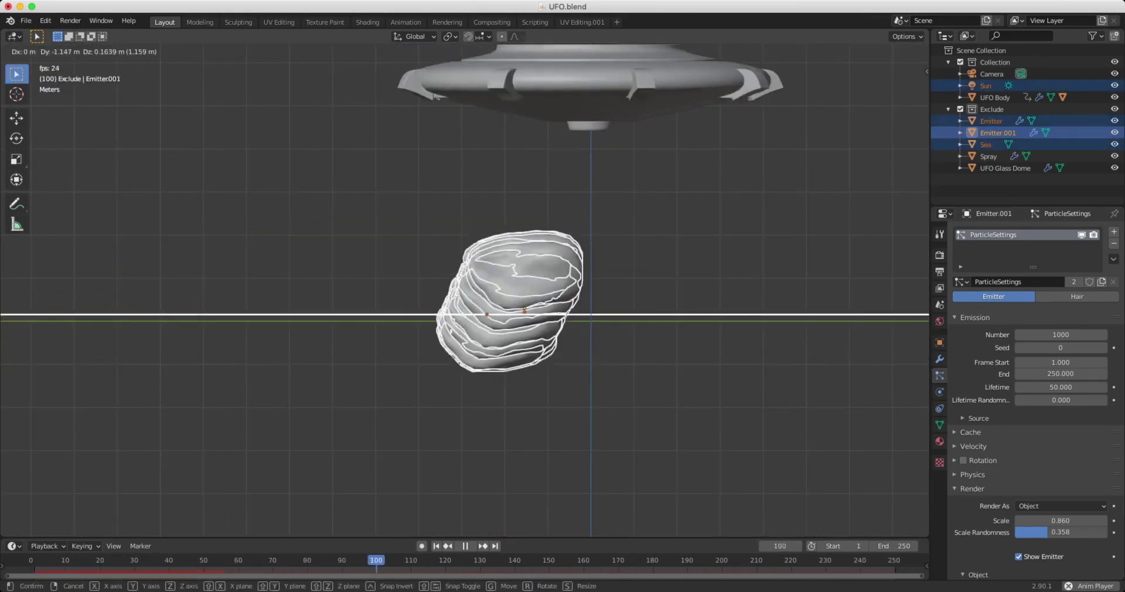
{"action": "key", "text": "Return"}
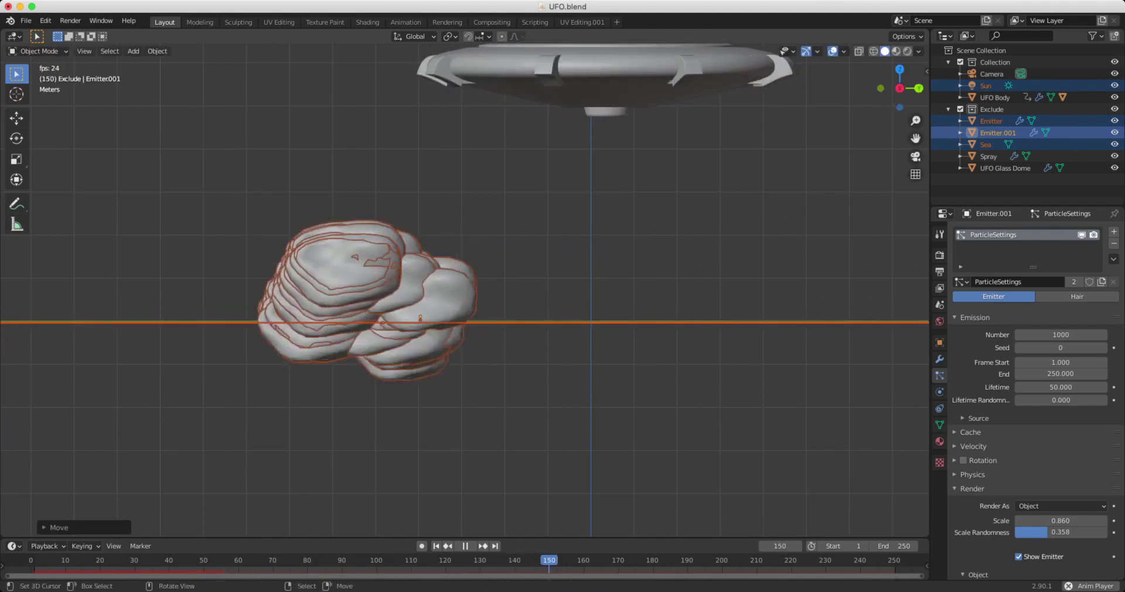
{"action": "key", "text": "KP_0"}
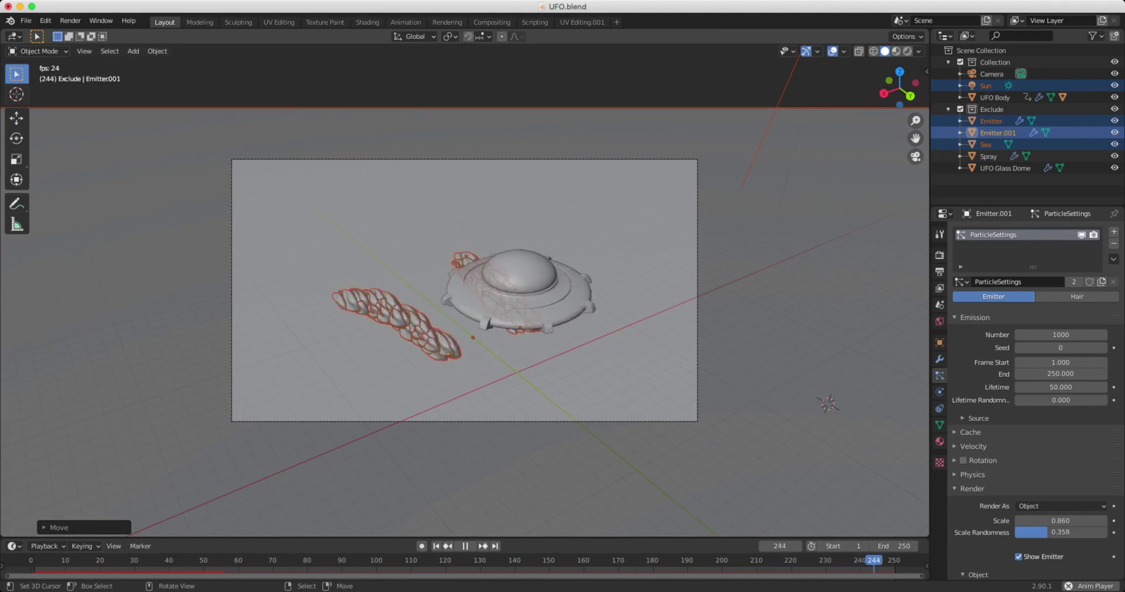
{"action": "key", "text": "space"}
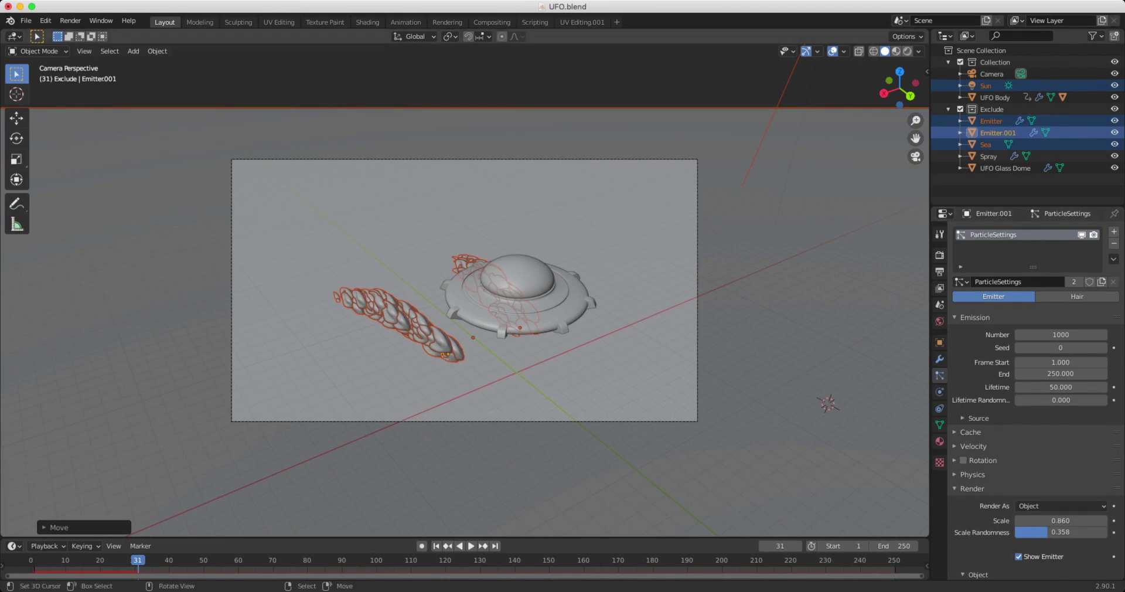
- Select only the duplicated Emitter and raise its particles' Normal velocity to 17.2 m/s
{"action": "right_click", "coordinate": [473, 338]}
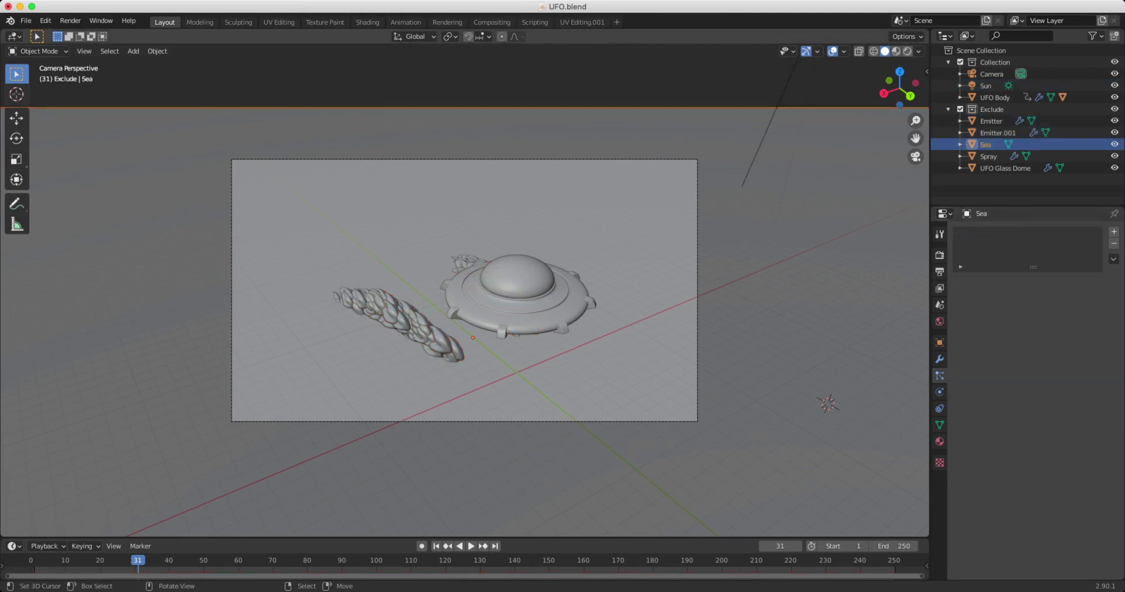
{"action": "right_click", "coordinate": [444, 354]}
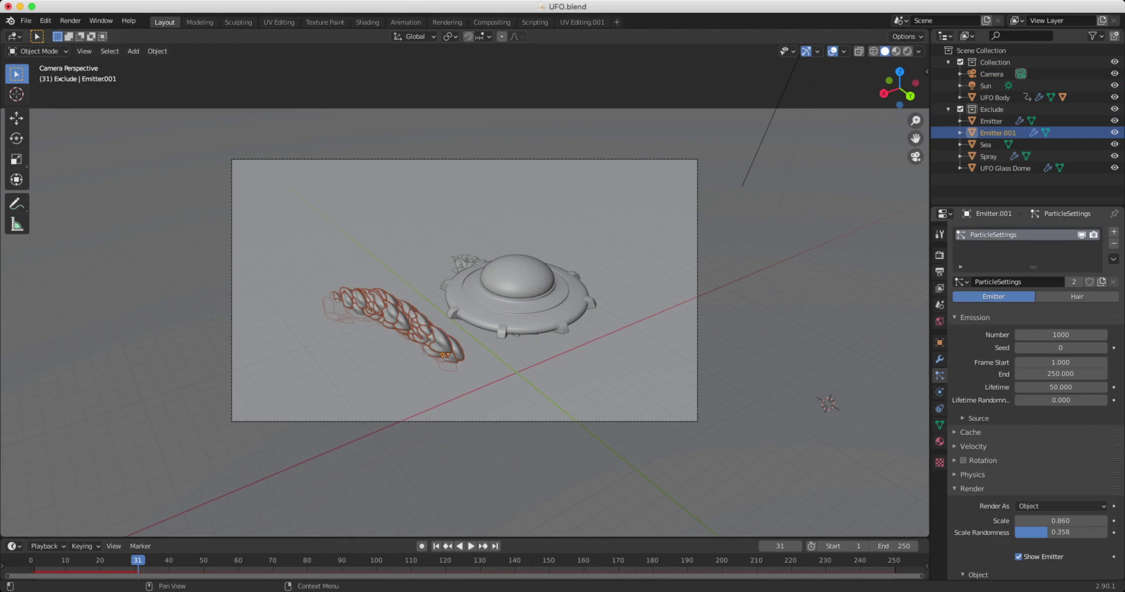
{"action": "scroll", "coordinate": [1035, 398], "scroll_direction": "down", "scroll_amount": 4}
{"action": "scroll", "coordinate": [1034, 398], "scroll_direction": "down", "scroll_amount": 4}
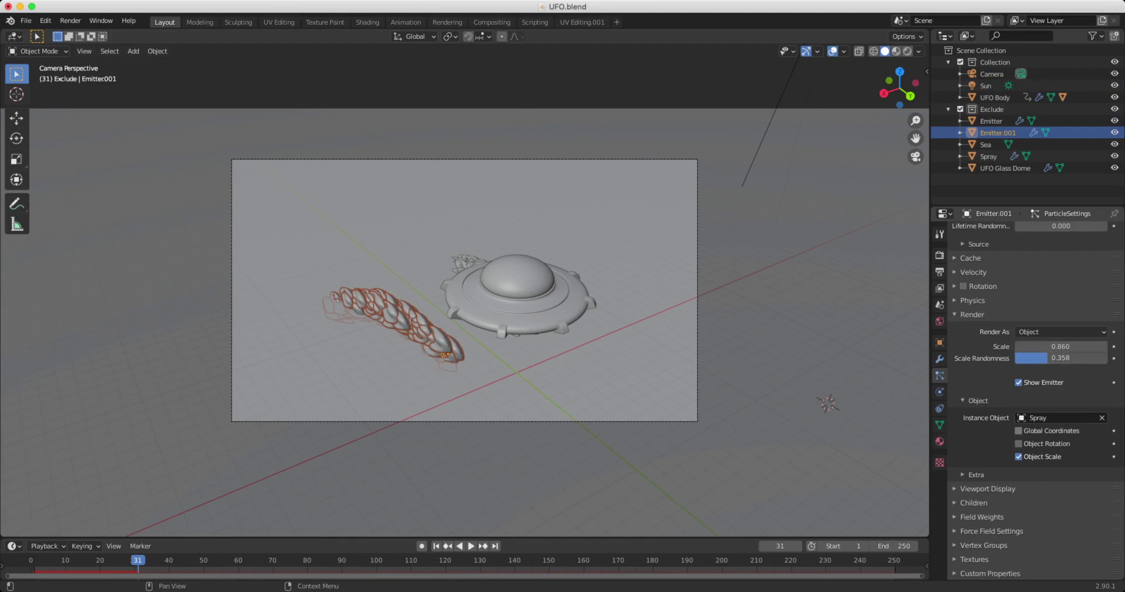
{"action": "left_click", "coordinate": [973, 272]}
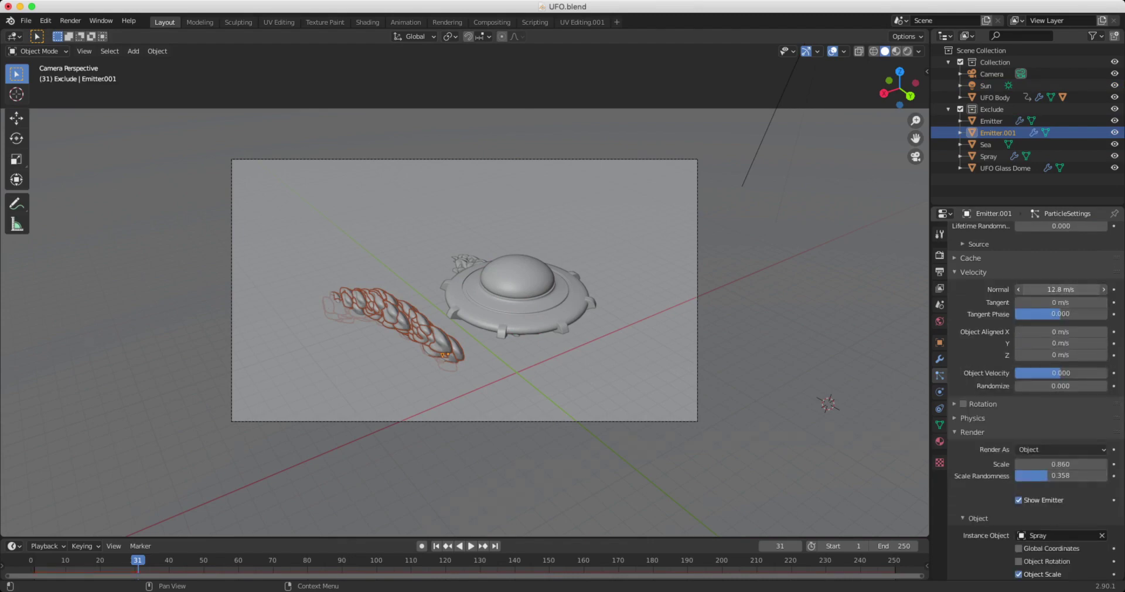
{"action": "left_click_drag", "start_coordinate": [1059, 290], "coordinate": [1067, 289]}
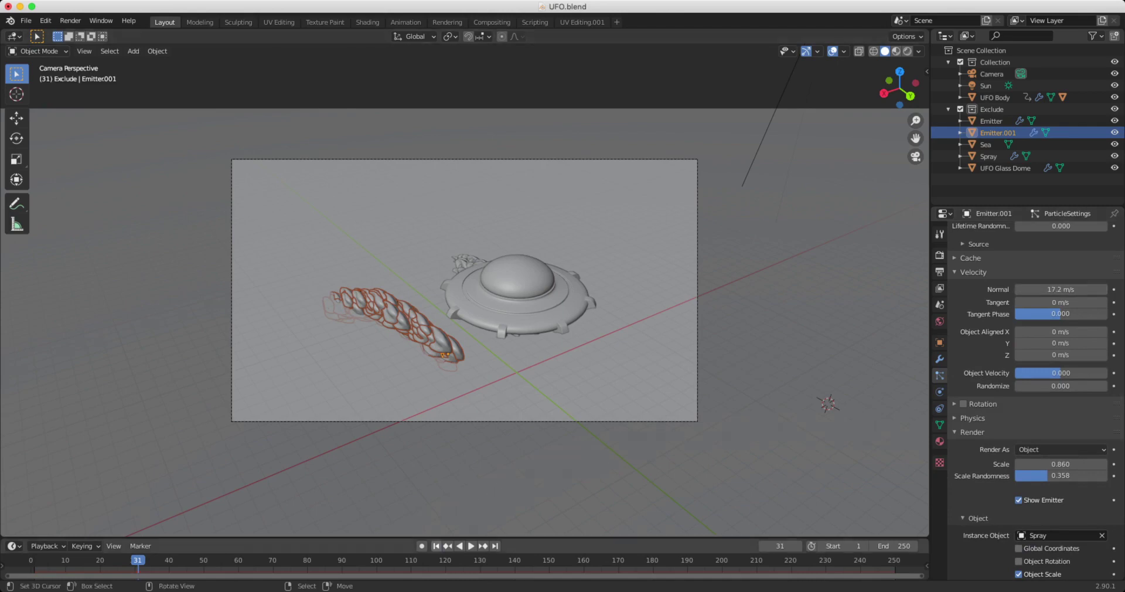
- Replay the animation from the first frame in the camera view, stop it and switch the viewport to rendered shading
{"action": "left_click", "coordinate": [436, 545]}
{"action": "key", "text": "space"}
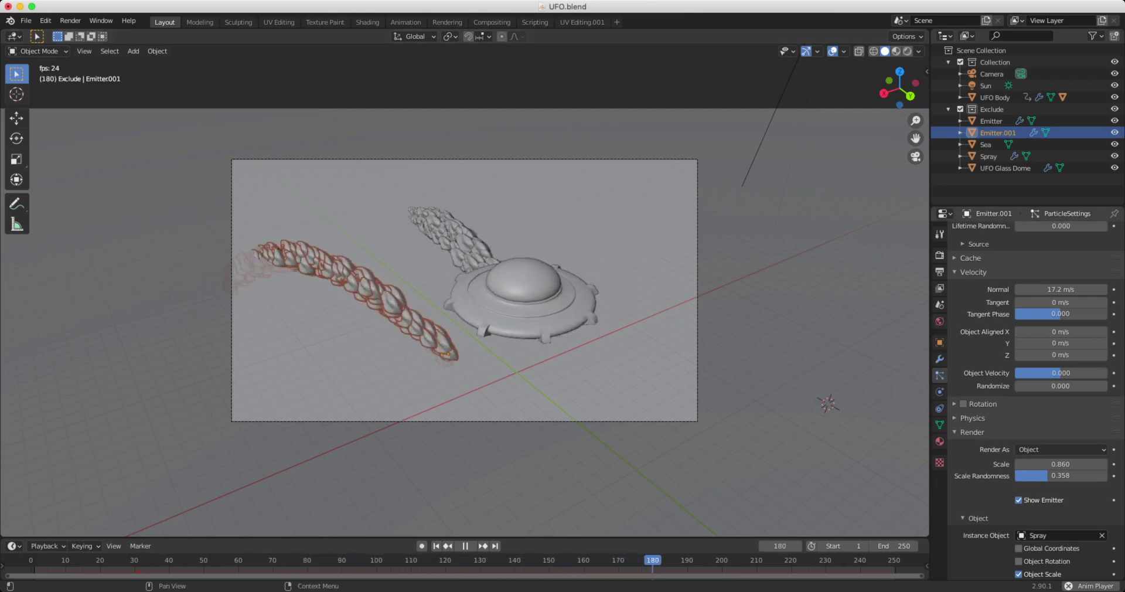
{"action": "key", "text": "space"}
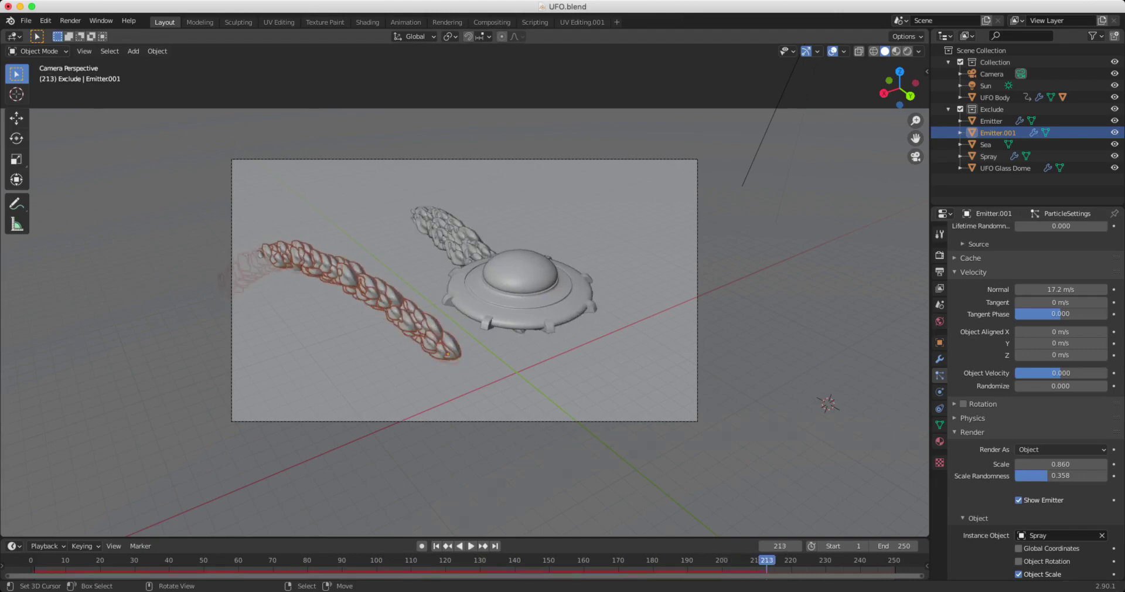
{"action": "left_click", "coordinate": [907, 51]}
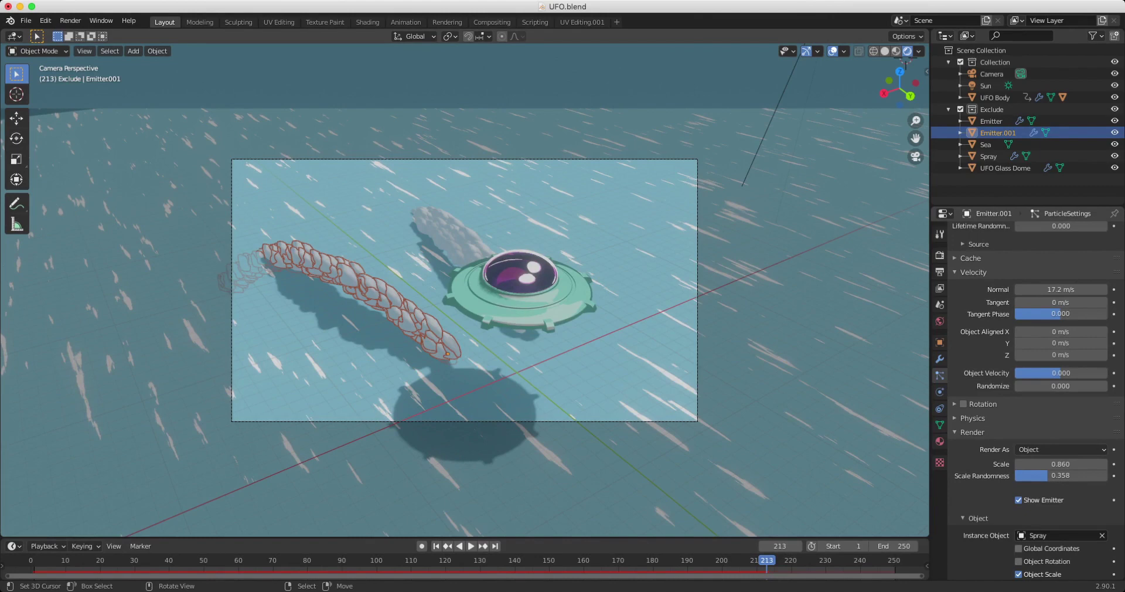
- Rotate both emitters slightly in the right orthographic view and replay the rendered animation from the camera
{"action": "key", "text": "KP_3"}
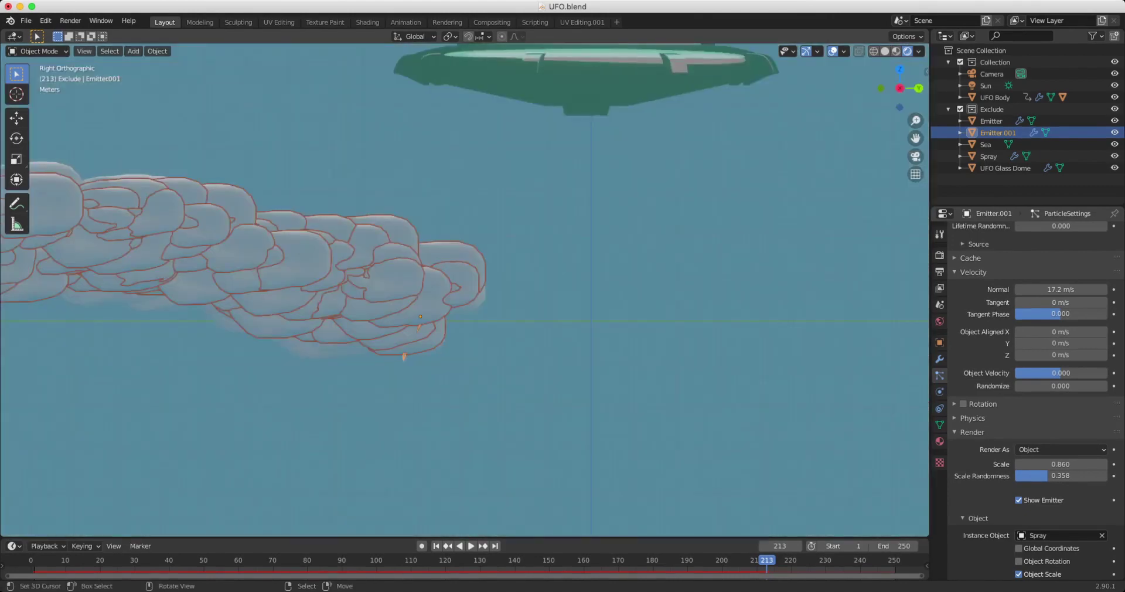
{"action": "left_click_drag", "start_coordinate": [444, 372], "coordinate": [402, 350]}
{"action": "key", "text": "r"}
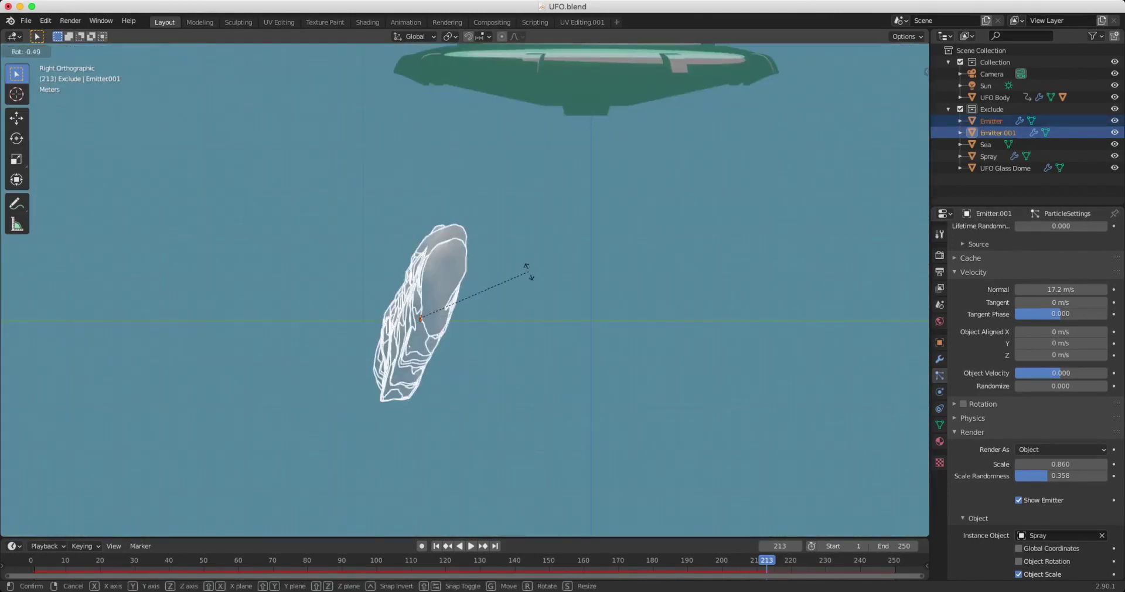
{"action": "left_click", "coordinate": [518, 267]}
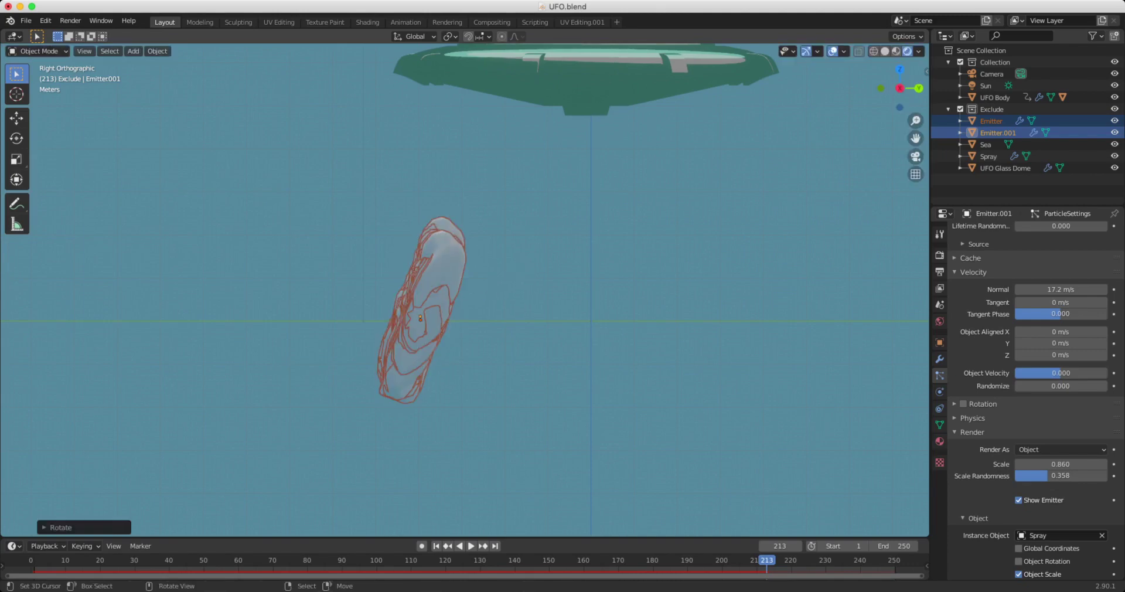
{"action": "key", "text": "KP_0"}
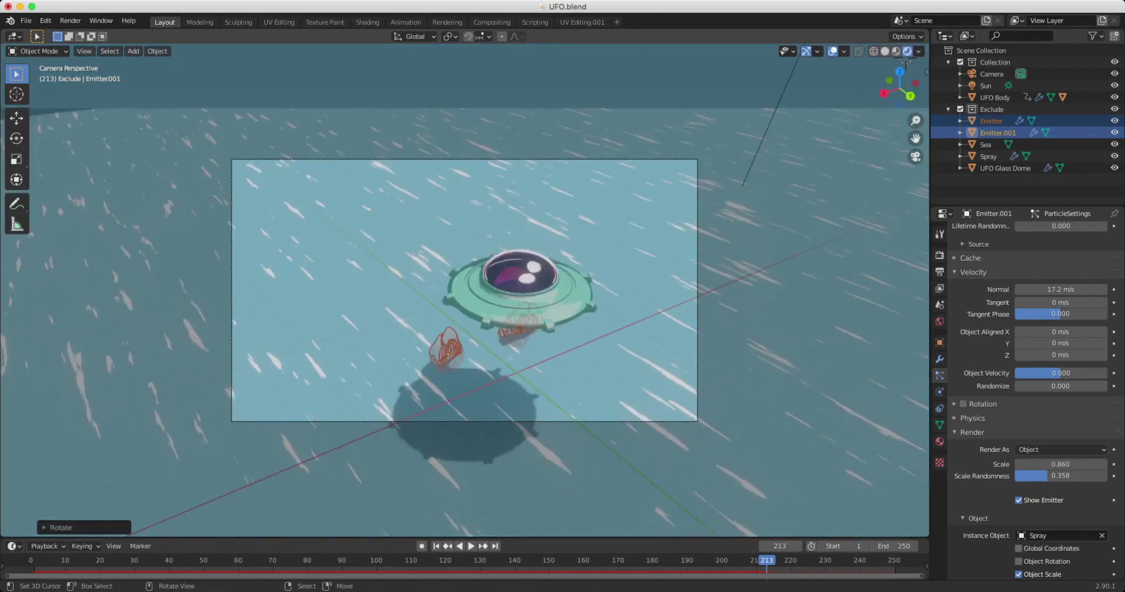
{"action": "key", "text": "space"}
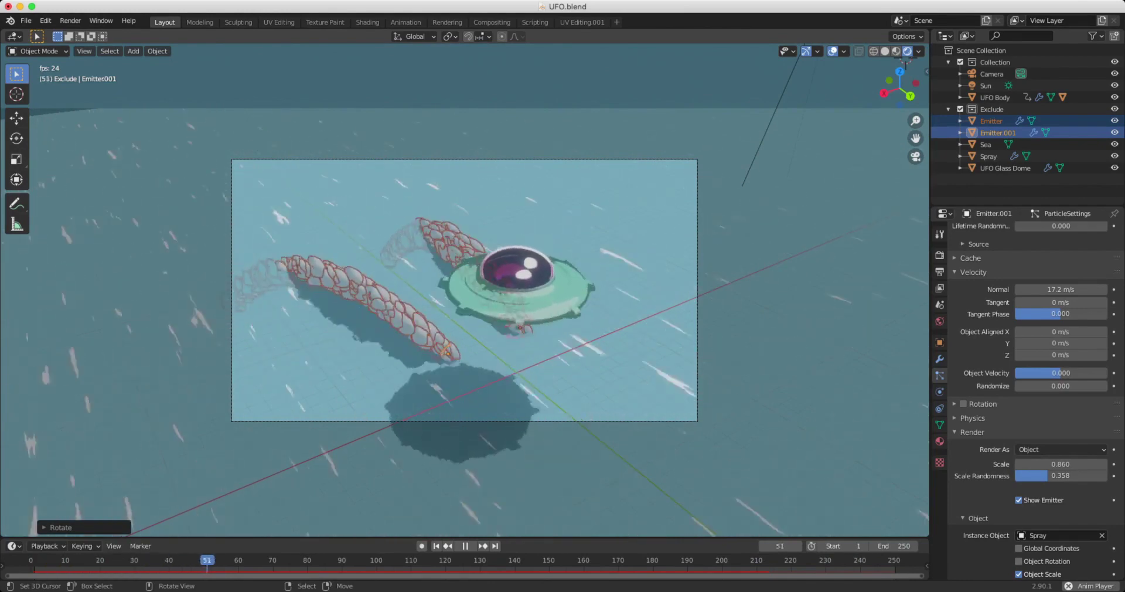
- Stop the playback and isolate the Spray object in local view
{"action": "key", "text": "space"}
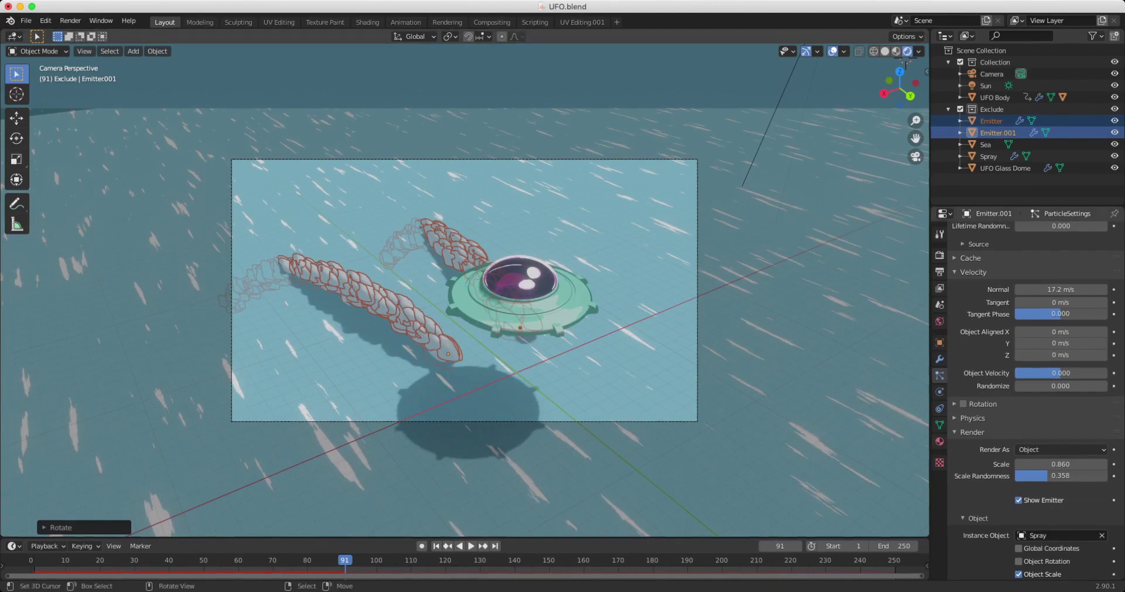
{"action": "key", "text": "KP_3"}
{"action": "scroll", "coordinate": [465, 290], "scroll_direction": "down", "scroll_amount": 3}
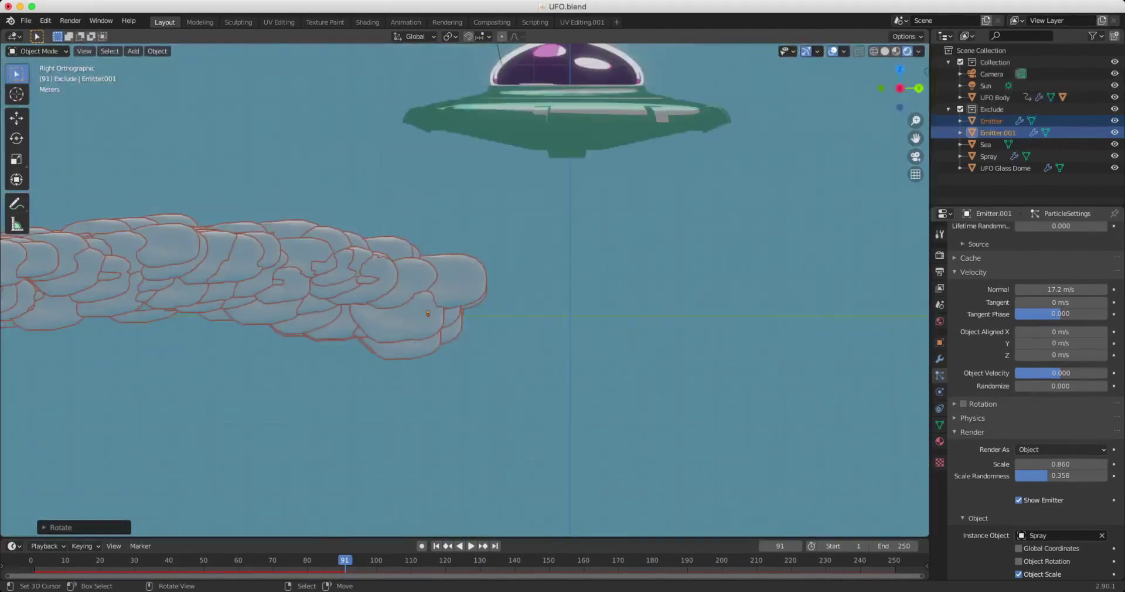
{"action": "right_click", "coordinate": [776, 509]}
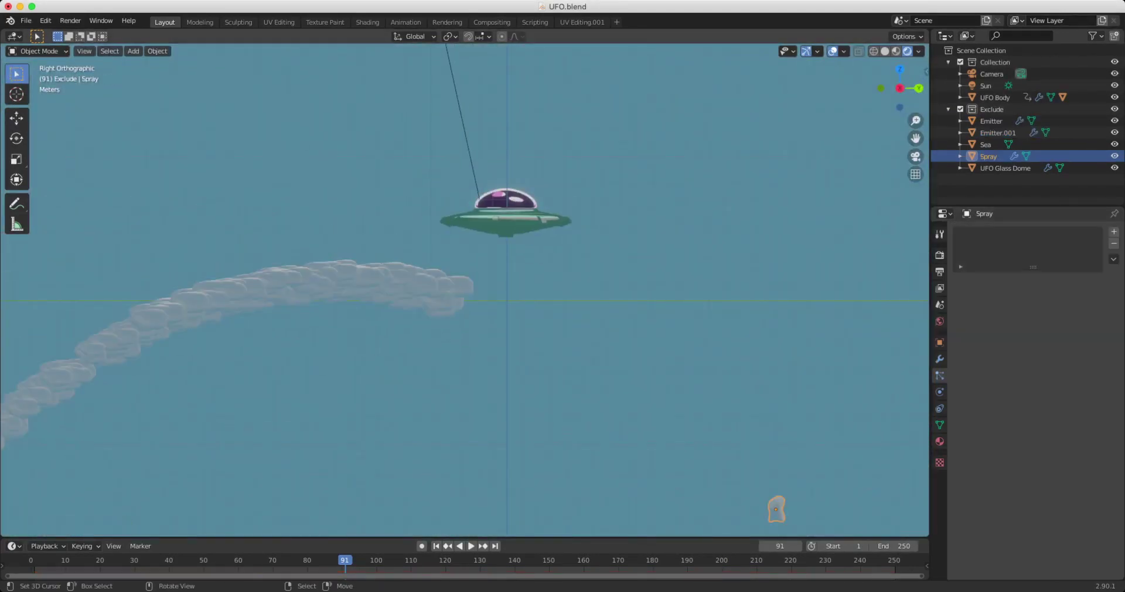
{"action": "left_click_drag", "start_coordinate": [464, 290], "coordinate": [363, 205], "text": "alt+shift"}
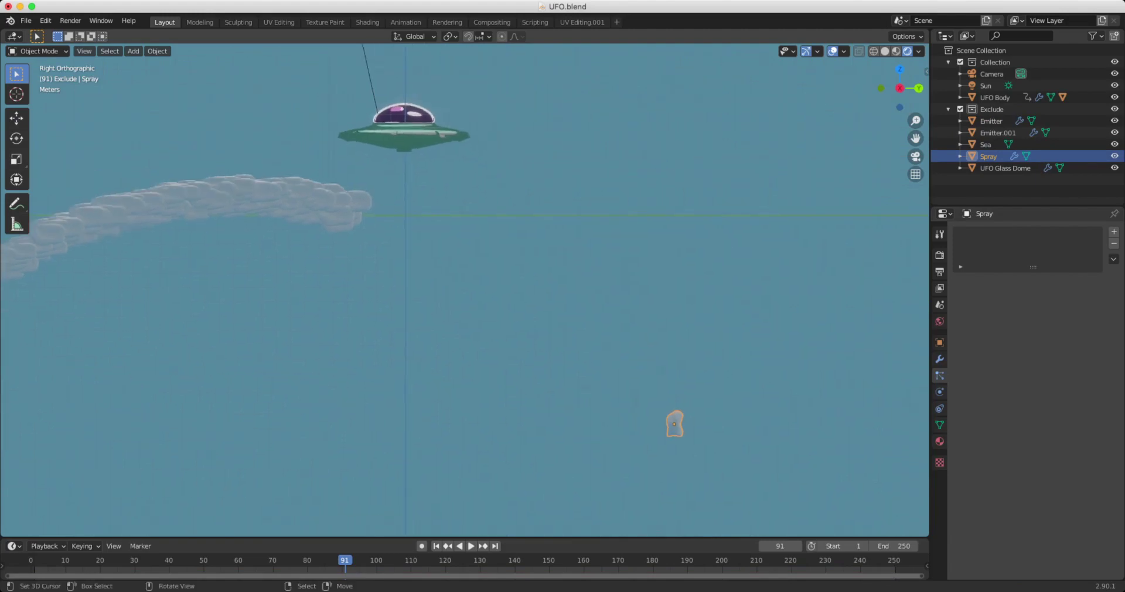
{"action": "key", "text": "slash"}
{"action": "mouse_move", "coordinate": [454, 293]}
{"action": "left_mouse_down", "text": "alt"}
{"action": "mouse_move", "coordinate": [375, 310]}
{"action": "mouse_move", "coordinate": [390, 311]}
{"action": "left_mouse_up", "text": "alt"}
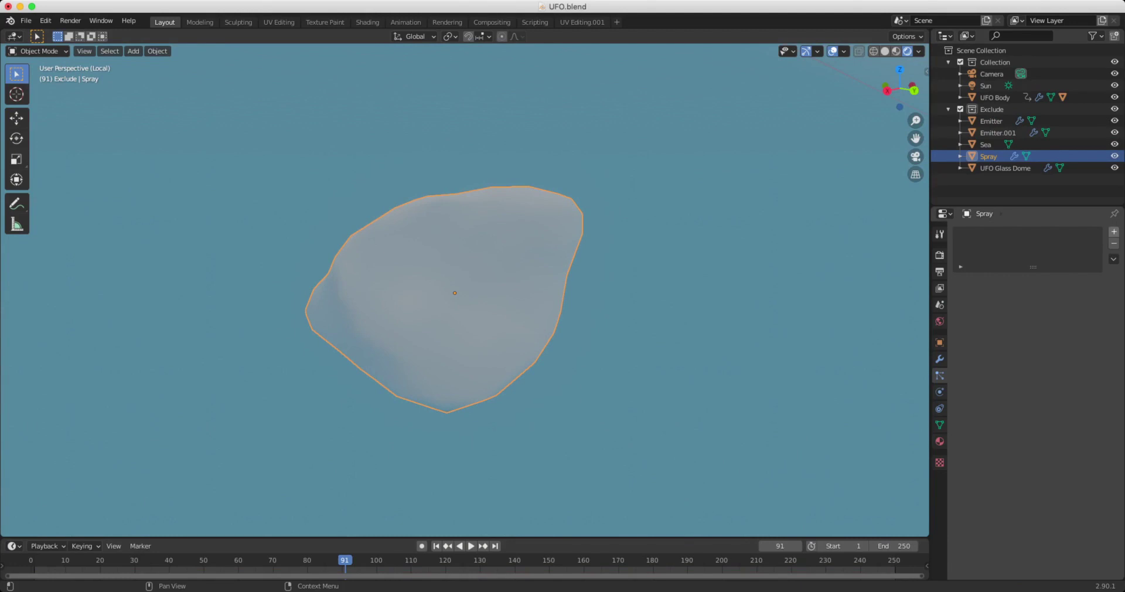
- Create a new material for the Spray object and isolate the object in the Shading workspace's right orthographic view
{"action": "left_click", "coordinate": [939, 441]}
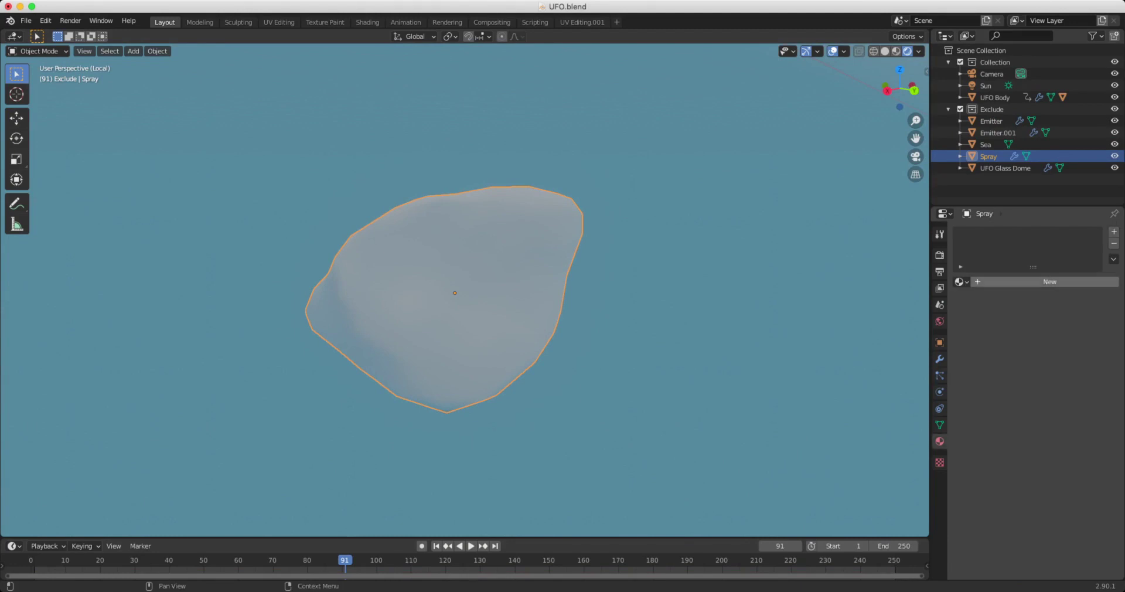
{"action": "left_click", "coordinate": [1050, 282]}
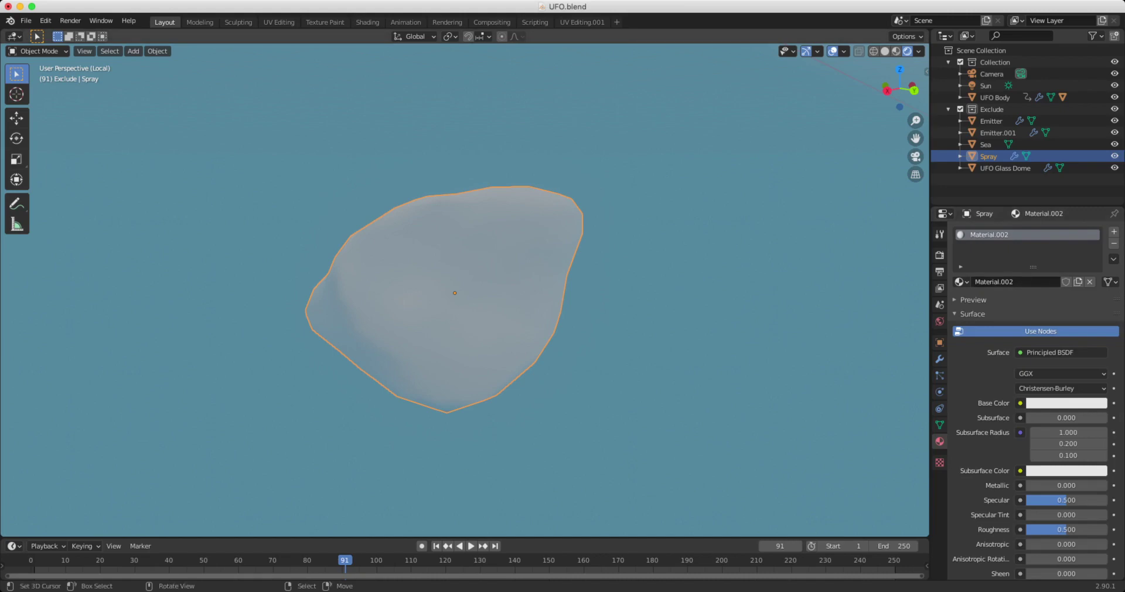
{"action": "left_click", "coordinate": [366, 22]}
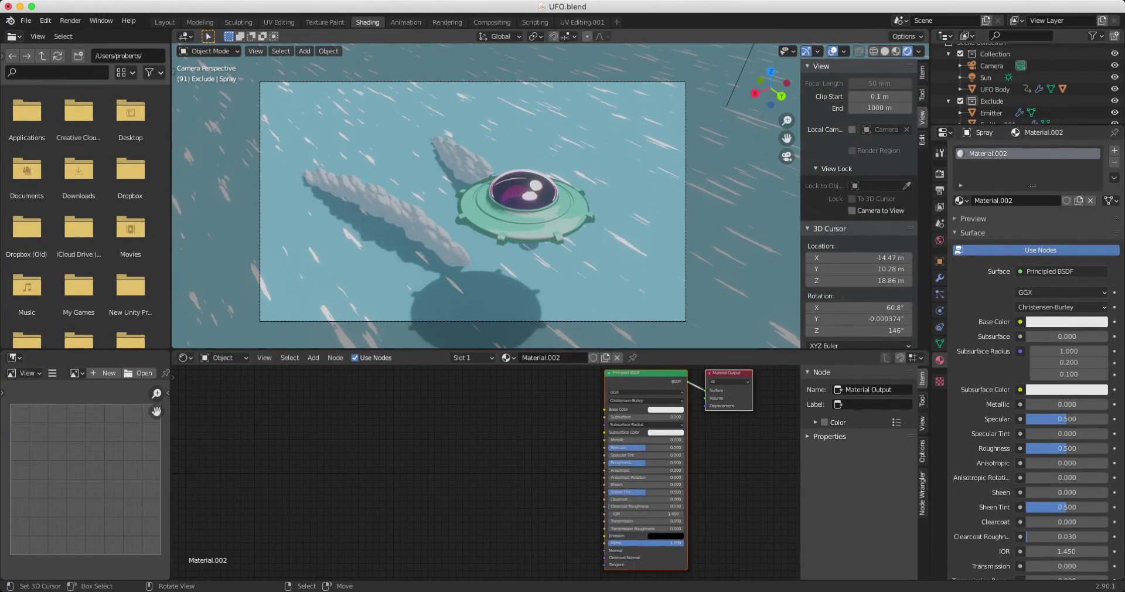
{"action": "key", "text": "KP_3"}
{"action": "key", "text": "KP_Divide"}
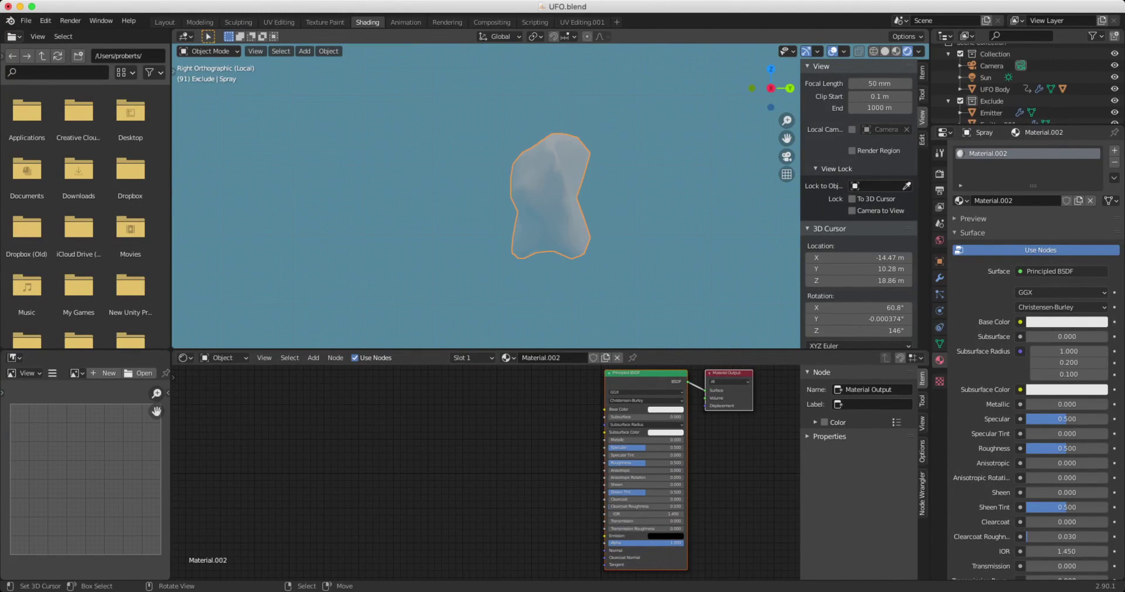
- Replace the Principled BSDF with the NodeGroup.001 group, linking its Color output to the Material Output's Surface
{"action": "left_click", "coordinate": [644, 373]}
{"action": "key", "text": "x"}
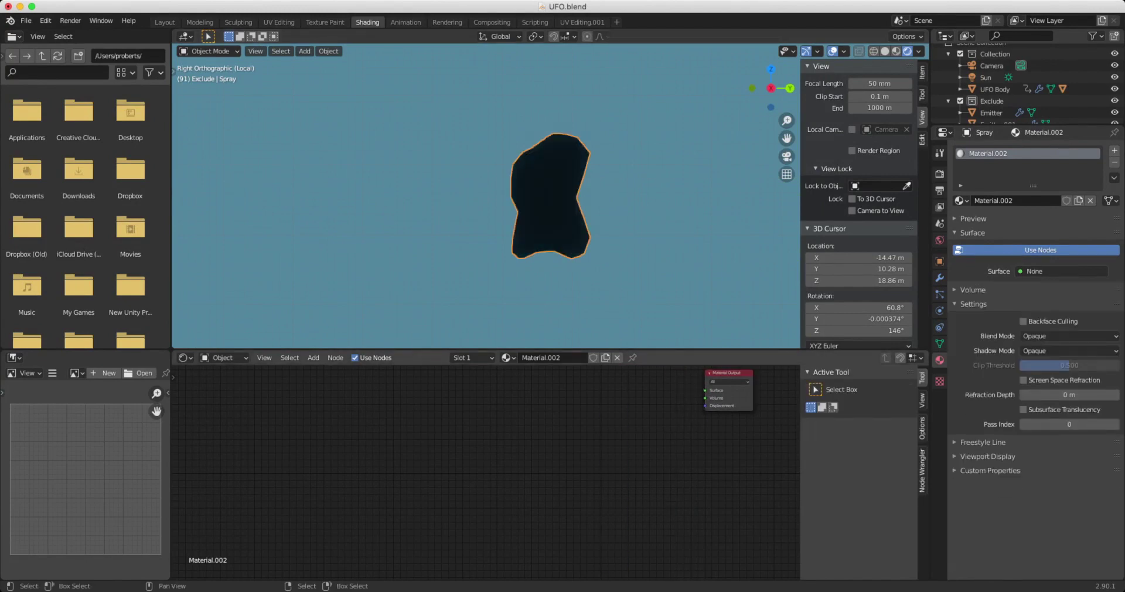
{"action": "left_click_drag", "start_coordinate": [726, 373], "coordinate": [674, 443]}
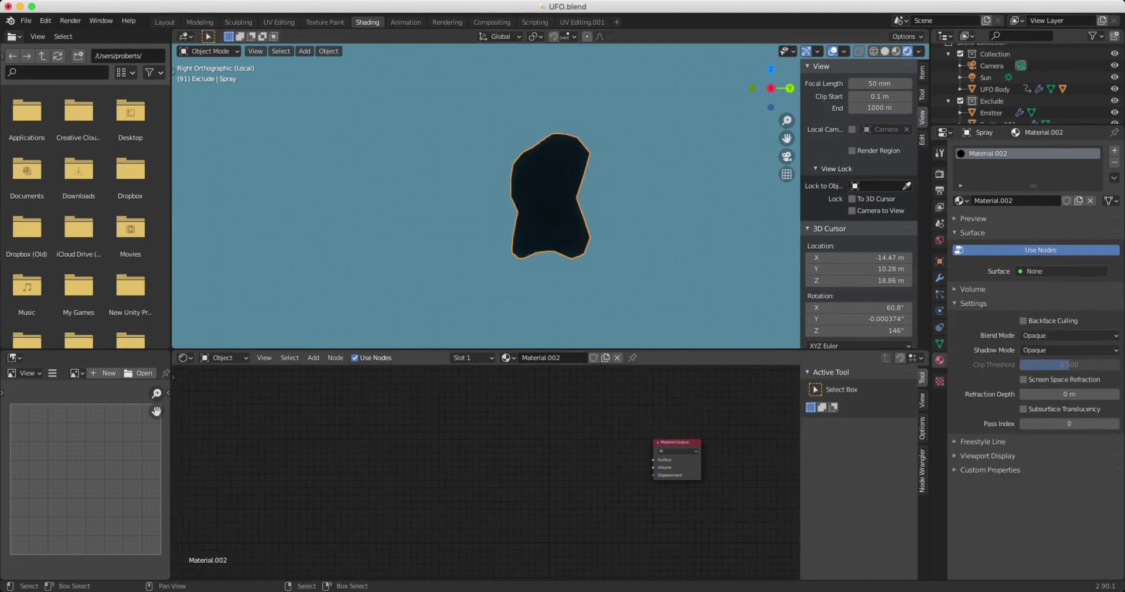
{"action": "key", "text": "shift+a"}
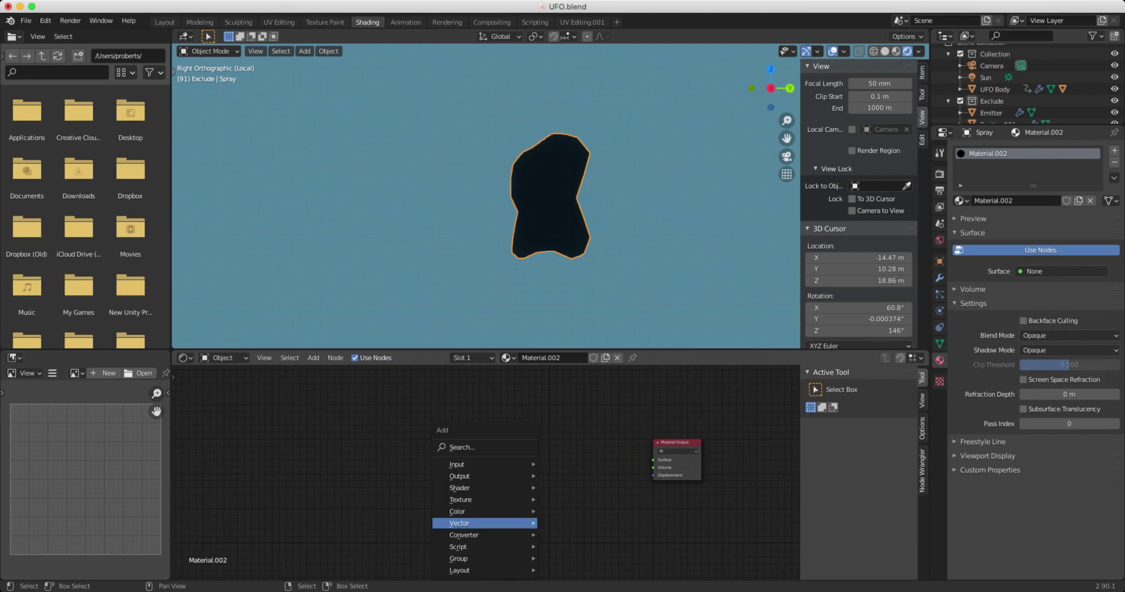
{"action": "mouse_move", "coordinate": [483, 559]}
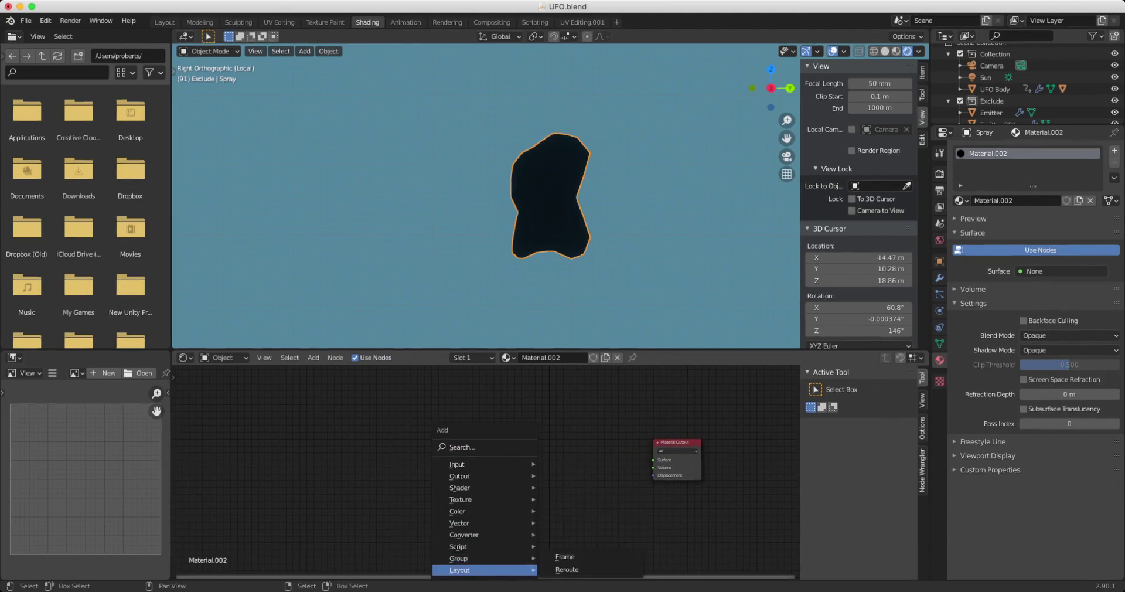
{"action": "left_click", "coordinate": [580, 545]}
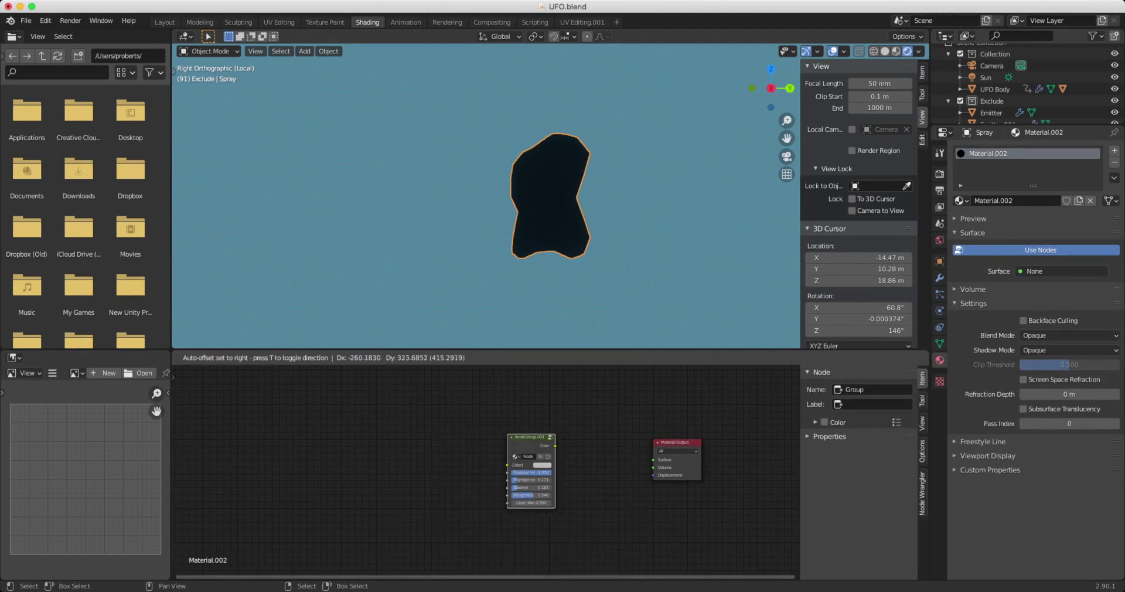
{"action": "left_click", "coordinate": [516, 472]}
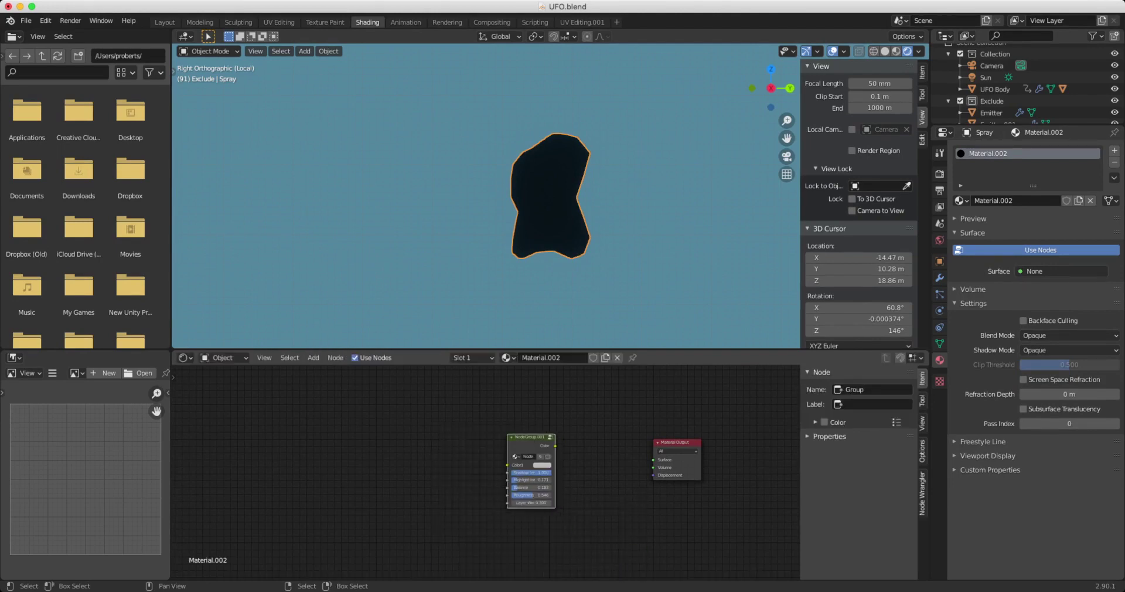
{"action": "left_click_drag", "start_coordinate": [555, 446], "coordinate": [653, 459]}
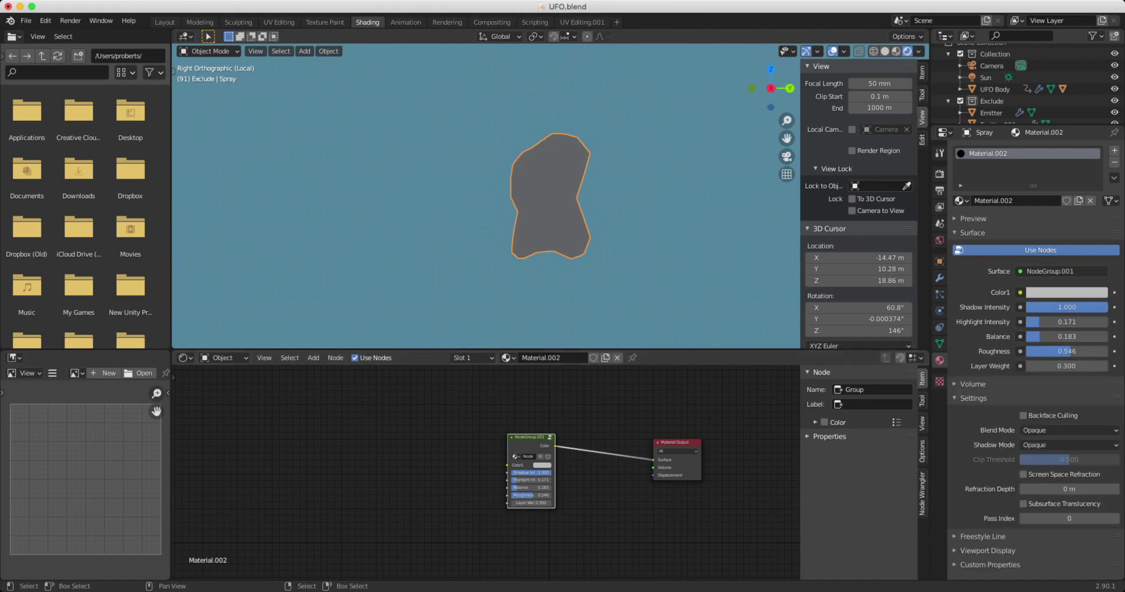
- Outside local view, set the Spray material's Shadow Intensity to 0.375 and Highlight Intensity to 0, and brighten Color1 to near white
{"action": "key", "text": "KP_Divide"}
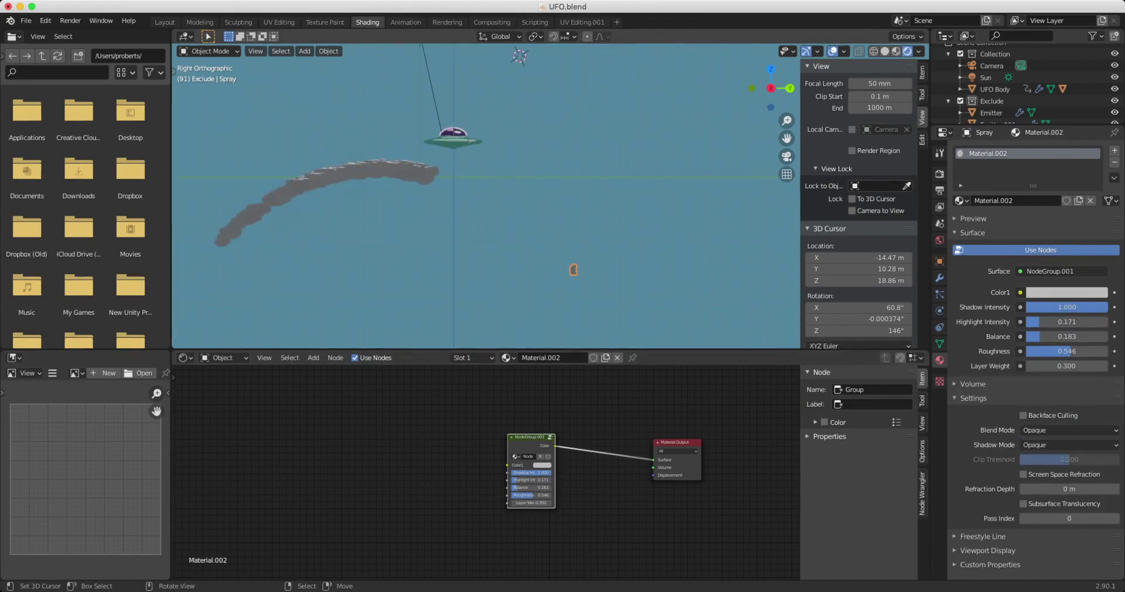
{"action": "scroll", "coordinate": [486, 196], "scroll_direction": "up", "scroll_amount": 4}
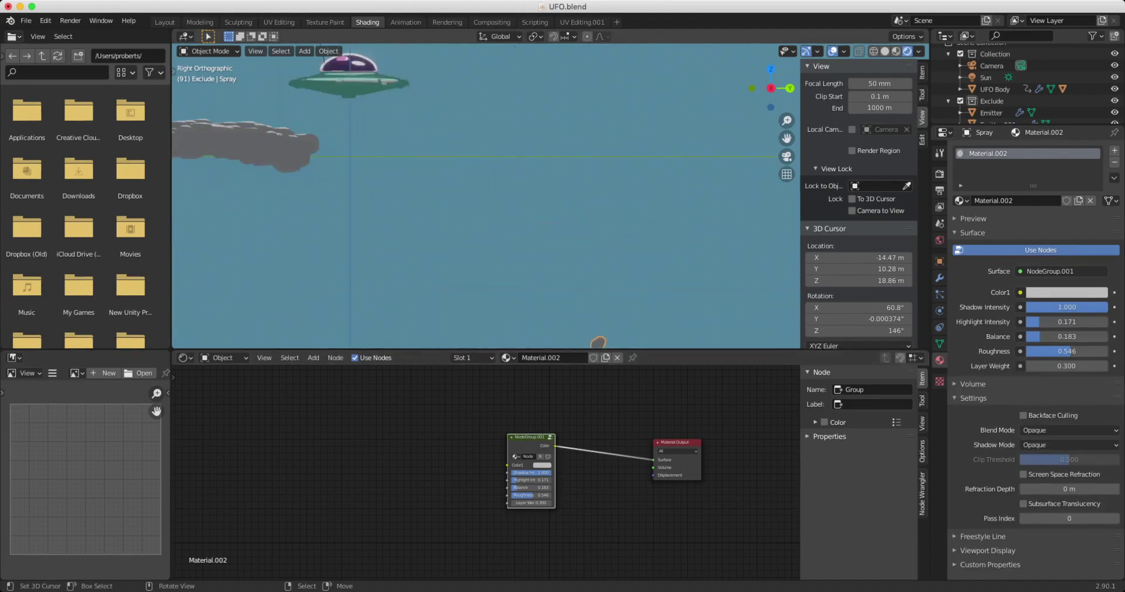
{"action": "middle_click_drag", "start_coordinate": [485, 196], "coordinate": [572, 334]}
{"action": "scroll", "coordinate": [515, 199], "scroll_direction": "up", "scroll_amount": 5}
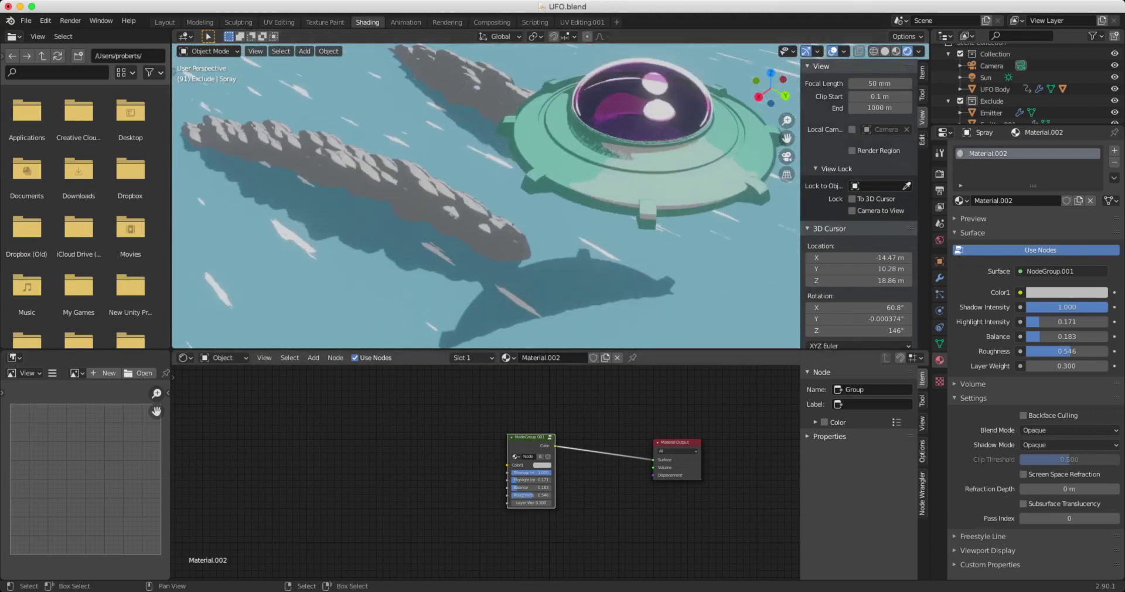
{"action": "left_click_drag", "start_coordinate": [549, 472], "coordinate": [527, 472]}
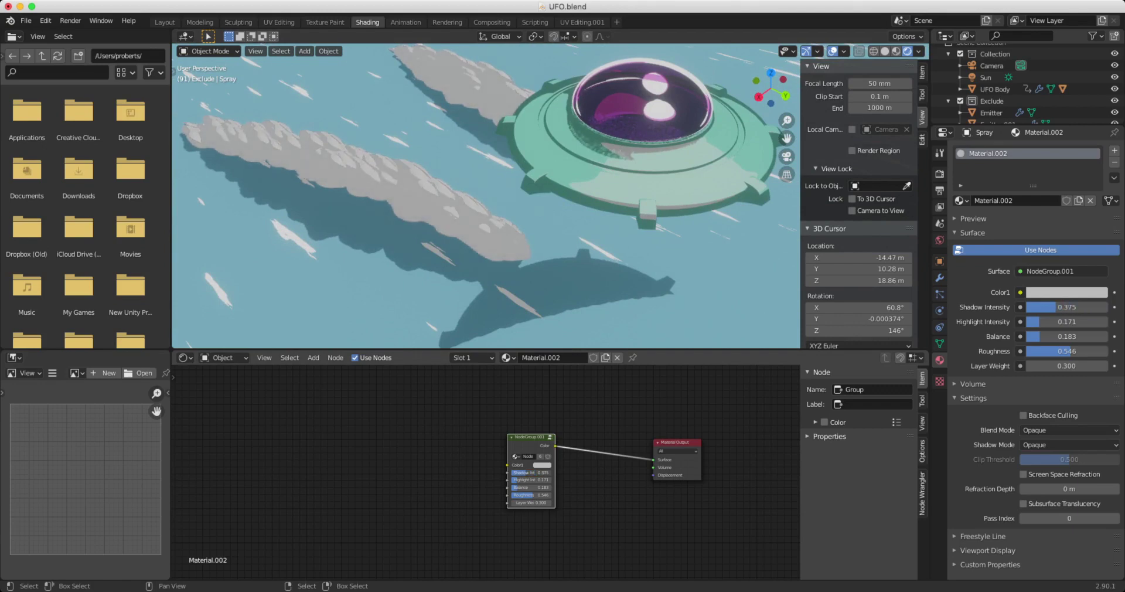
{"action": "left_click_drag", "start_coordinate": [1040, 322], "coordinate": [1075, 322]}
{"action": "left_click", "coordinate": [542, 465]}
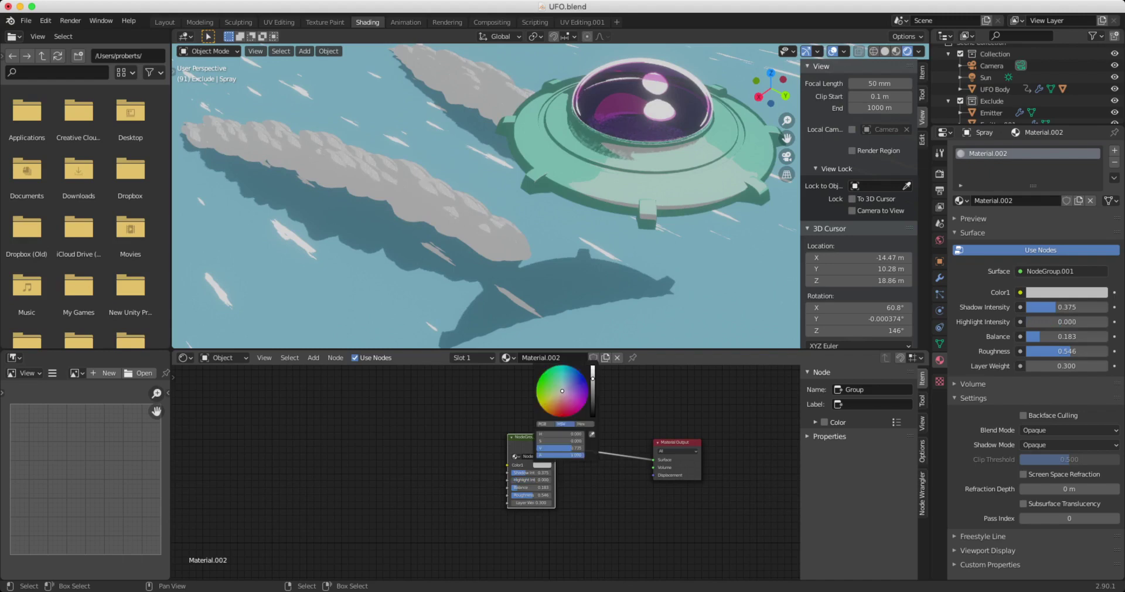
{"action": "left_click_drag", "start_coordinate": [593, 378], "coordinate": [592, 370]}
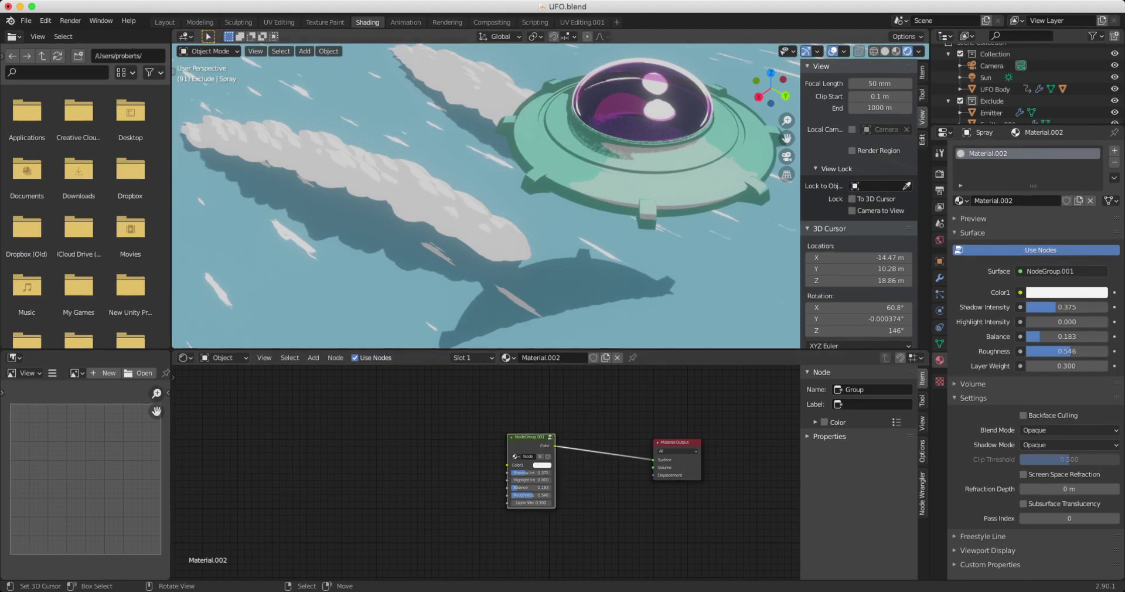
- Play the animation from the first frame in the Animation workspace and stop it after checking the spray
{"action": "left_click", "coordinate": [405, 22]}
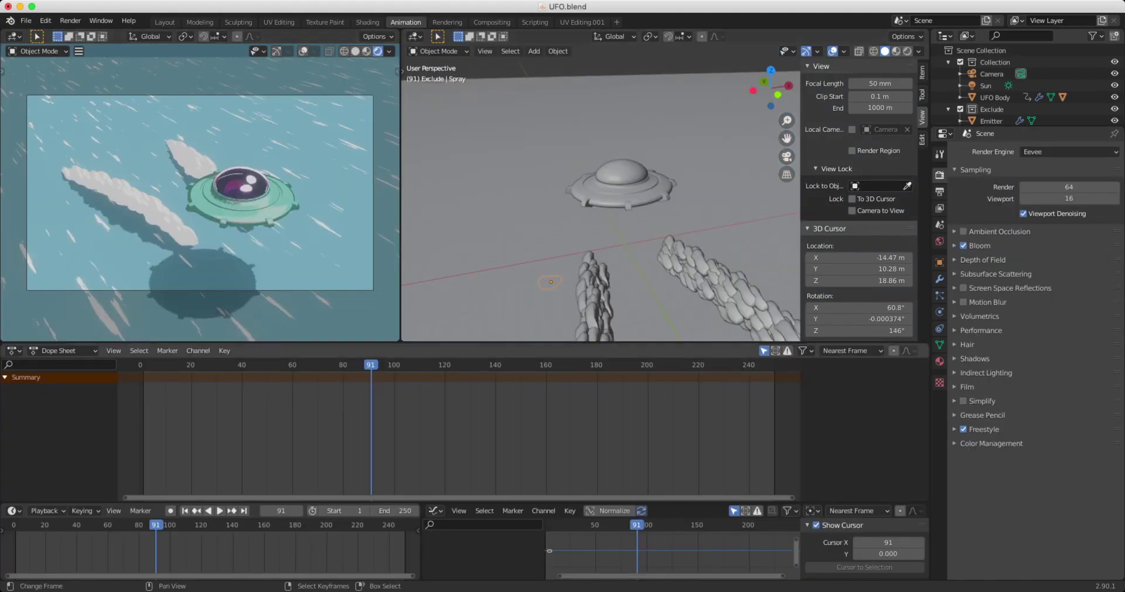
{"action": "left_click", "coordinate": [185, 510]}
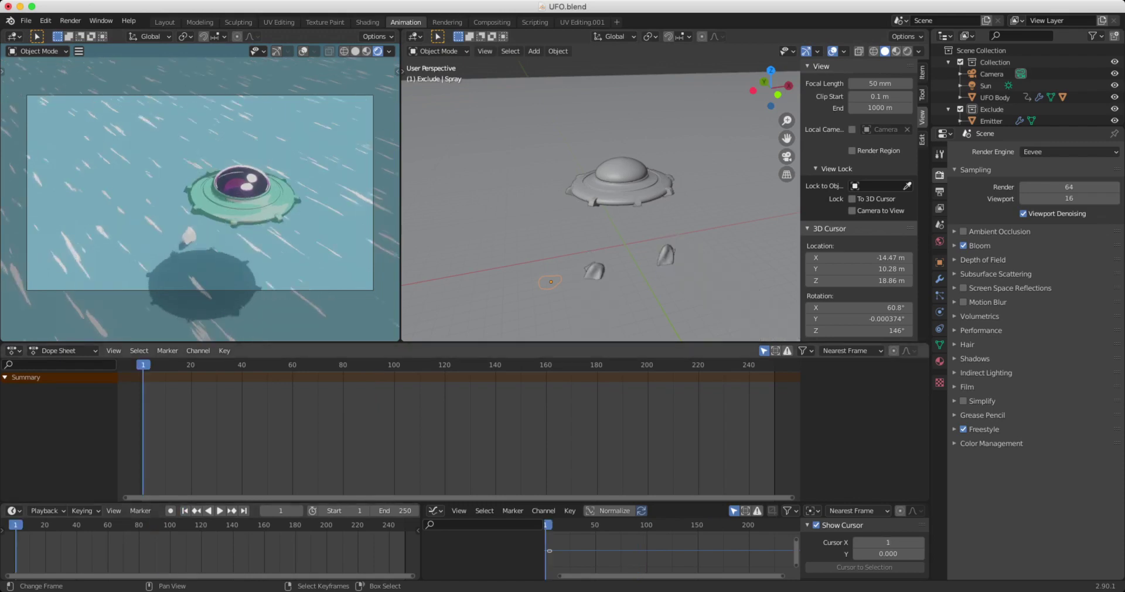
{"action": "key", "text": "space"}
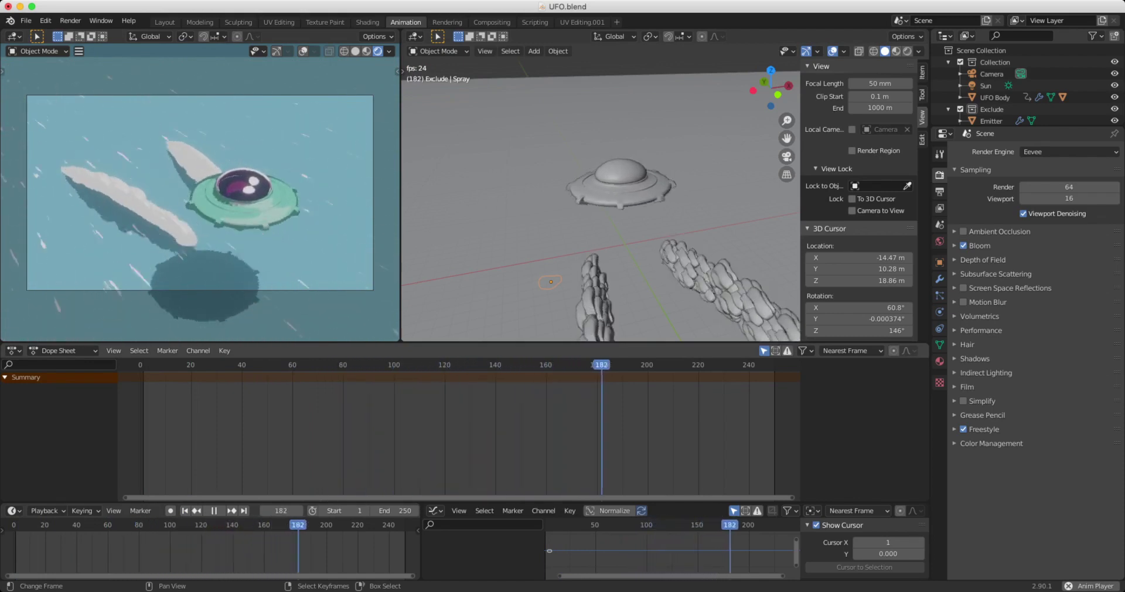
{"action": "key", "text": "space"}
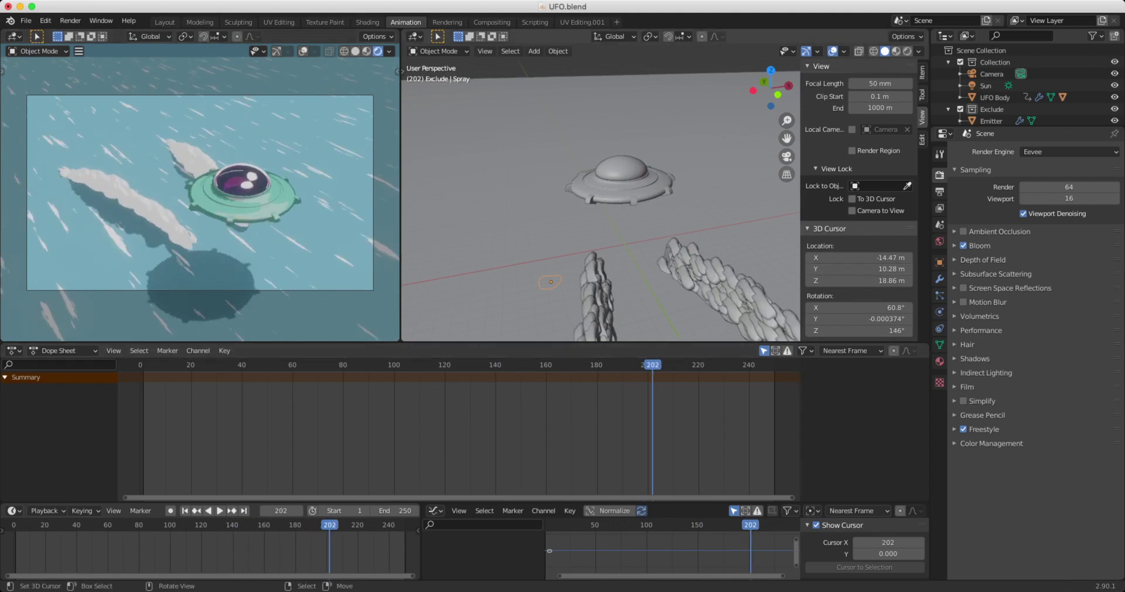
- Select the Emitter and raise its particles' render Scale Randomness to 0.852
{"action": "right_click", "coordinate": [593, 281]}
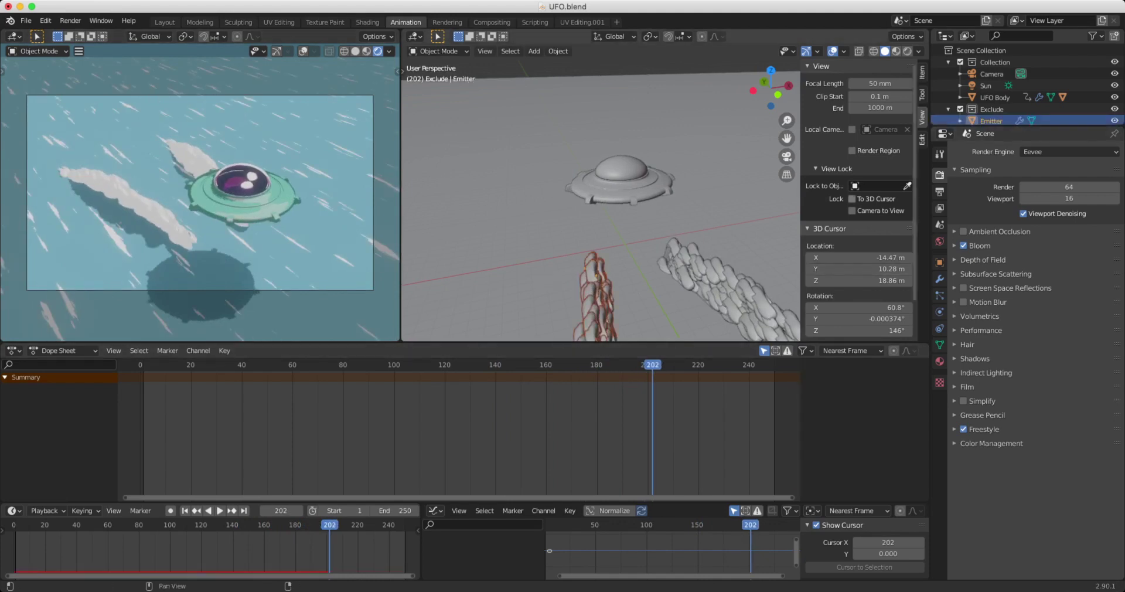
{"action": "left_click", "coordinate": [939, 296]}
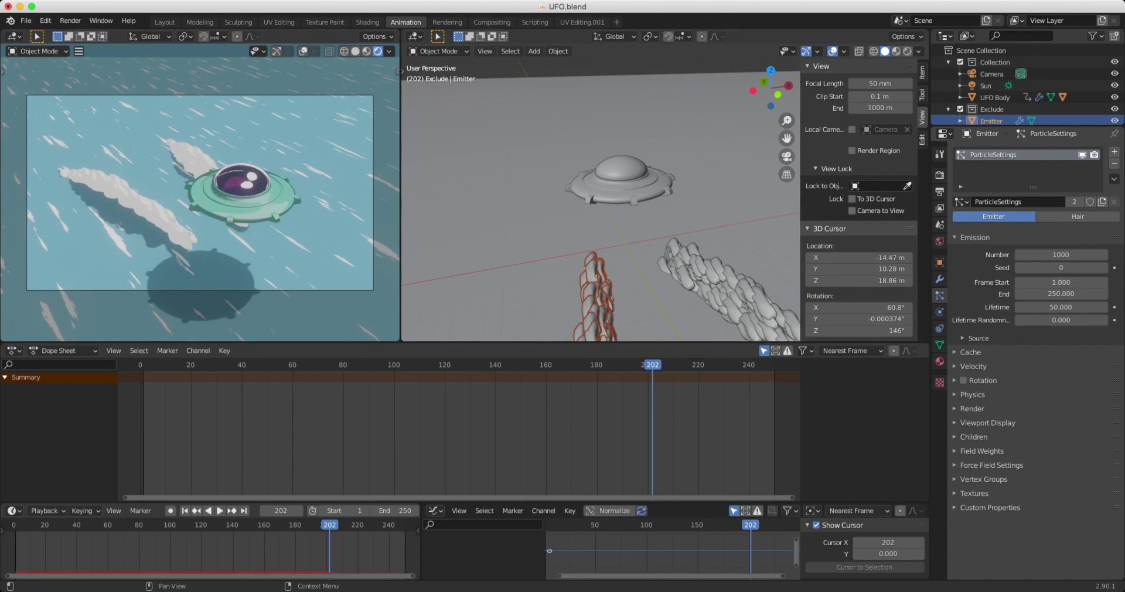
{"action": "left_click", "coordinate": [973, 366]}
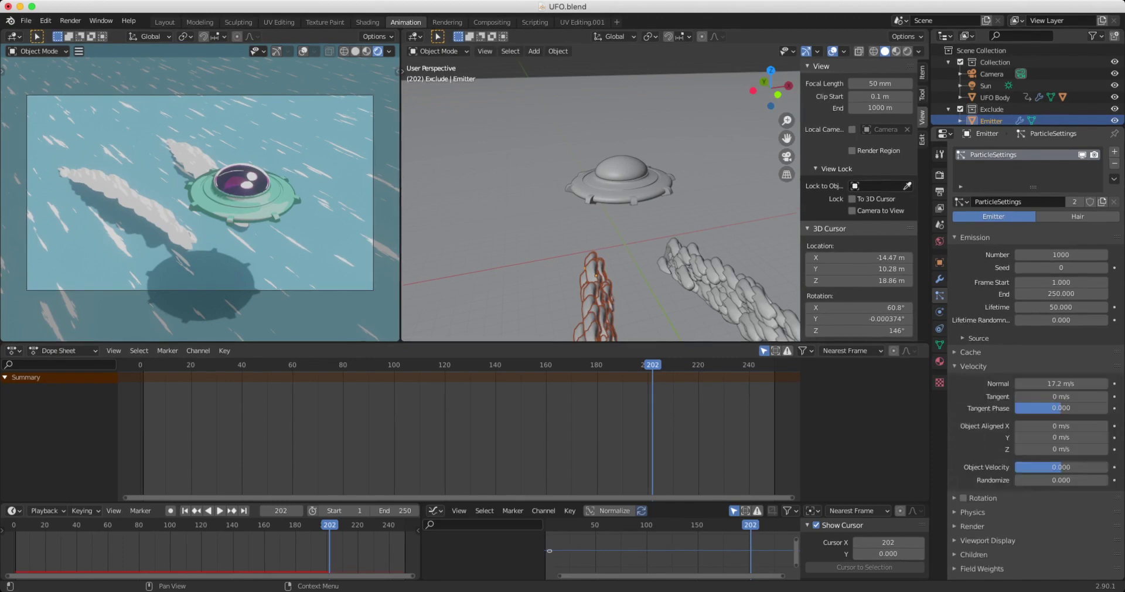
{"action": "scroll", "coordinate": [1034, 352], "scroll_direction": "down", "scroll_amount": 3}
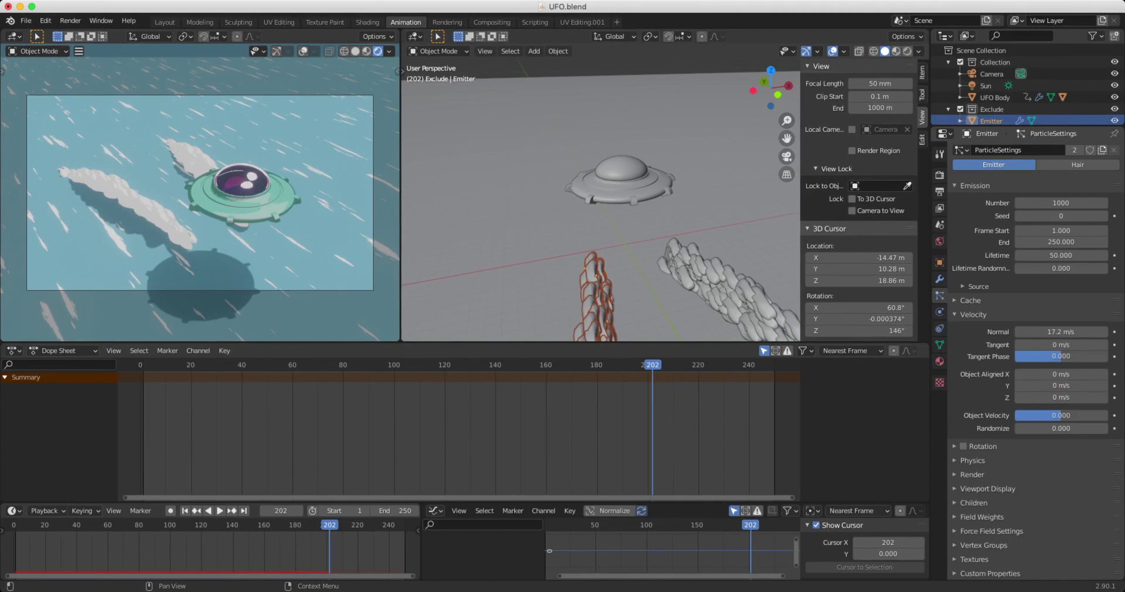
{"action": "left_click", "coordinate": [972, 474]}
{"action": "scroll", "coordinate": [1034, 363], "scroll_direction": "down", "scroll_amount": 5}
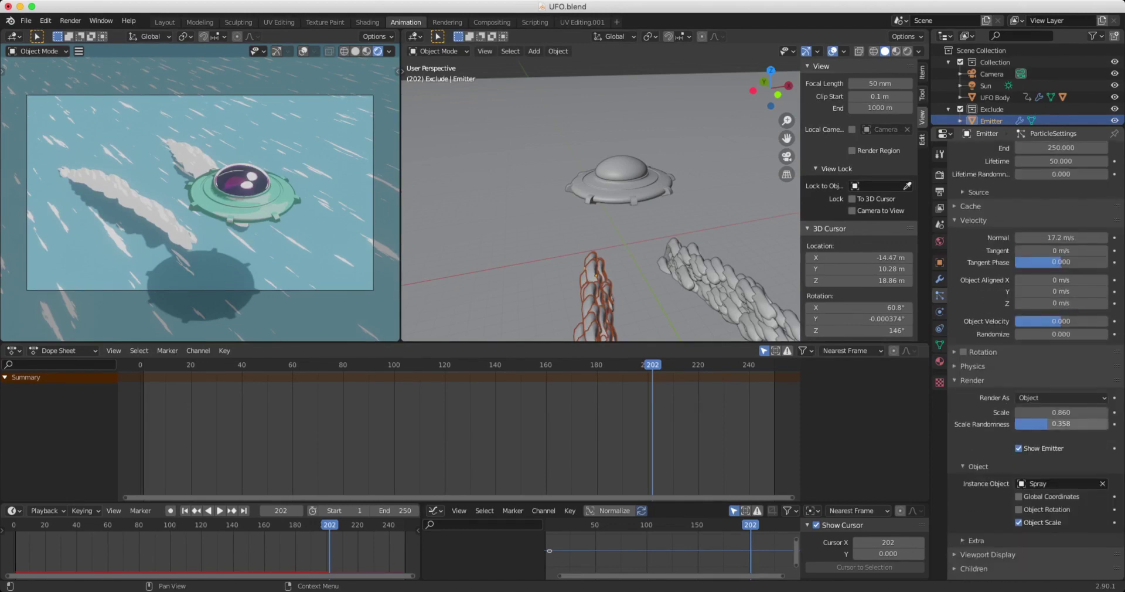
{"action": "left_click_drag", "start_coordinate": [1049, 424], "coordinate": [1093, 424]}
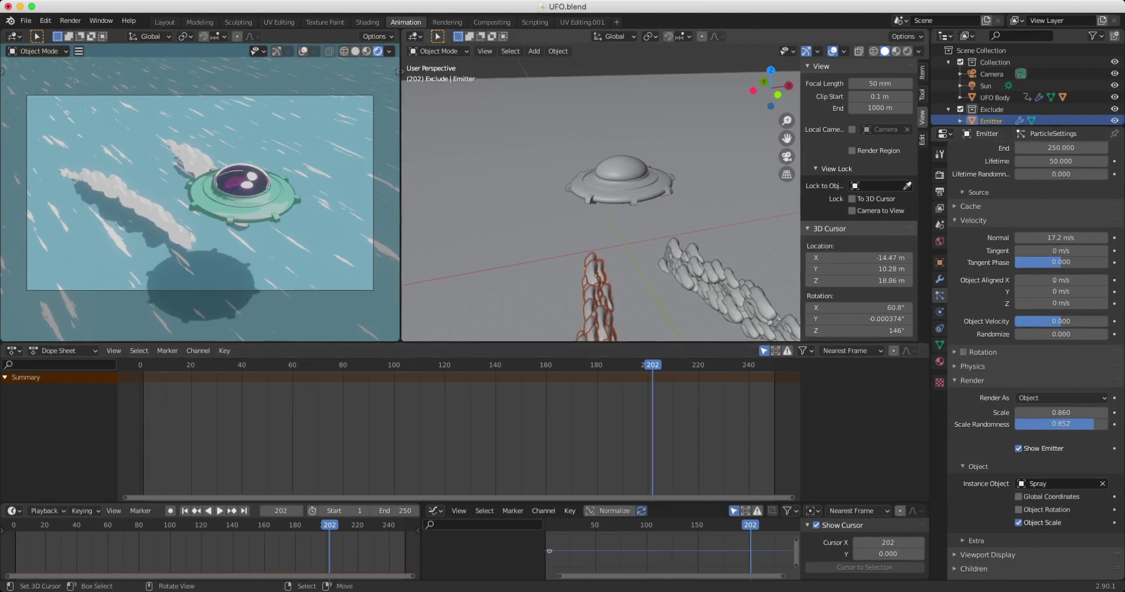
- With the animation playing in right side view, adjust the Emitter's tilt and move it slightly down towards the UFO
{"action": "key", "text": "space"}
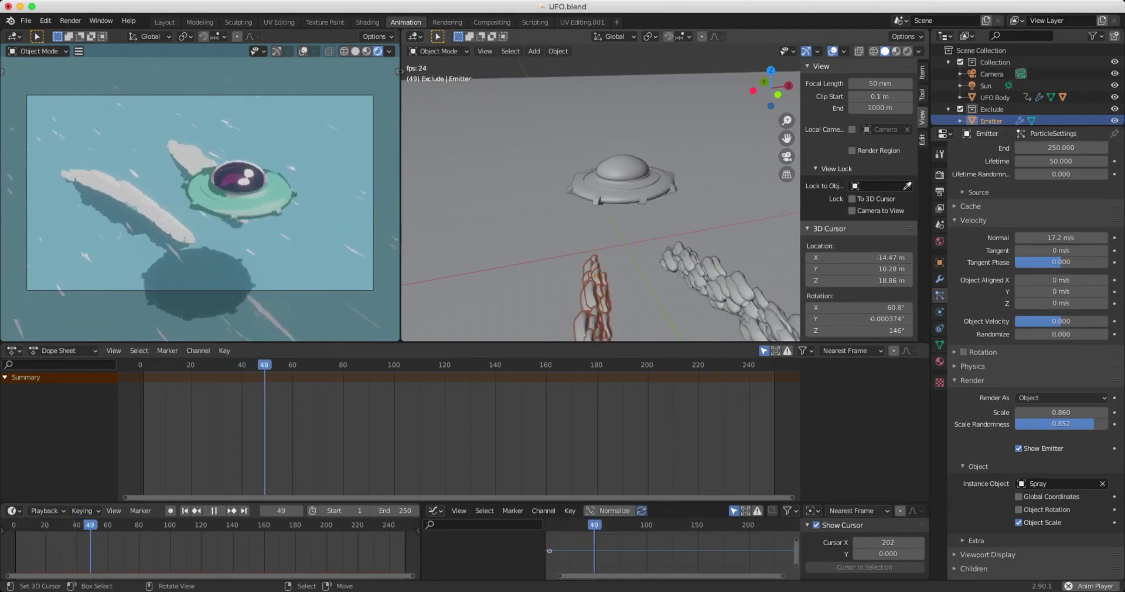
{"action": "key", "text": "KP_3"}
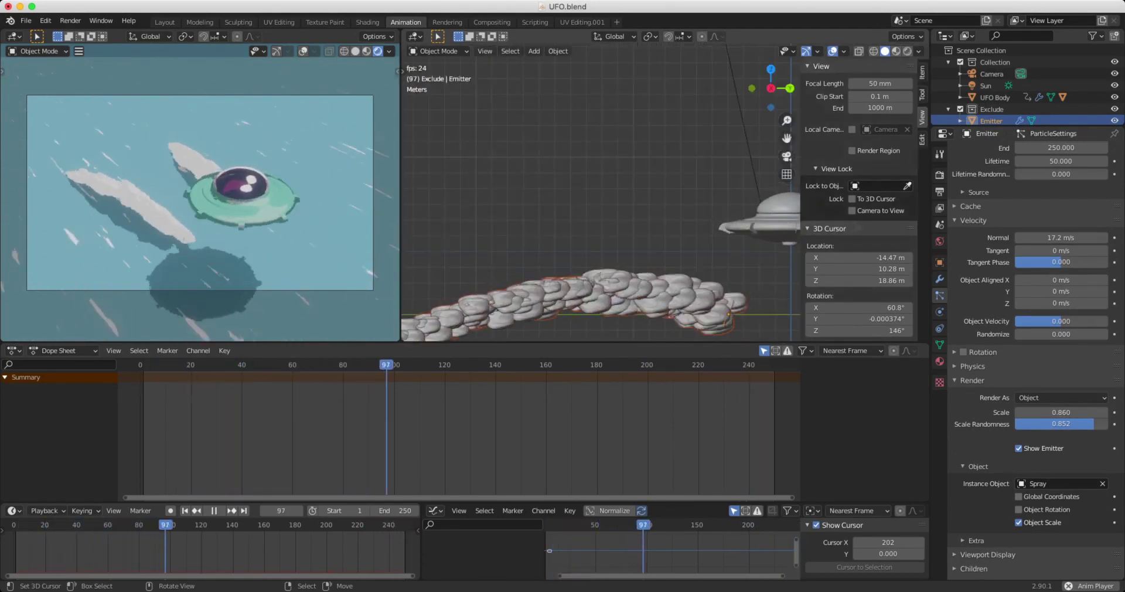
{"action": "key", "text": "r"}
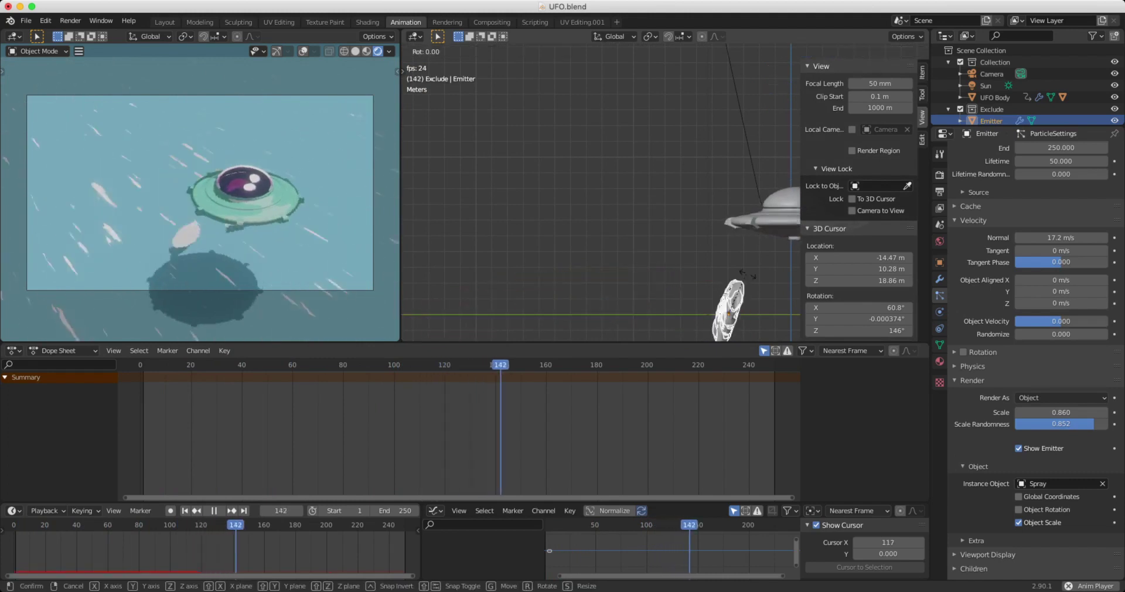
{"action": "key", "text": "Return"}
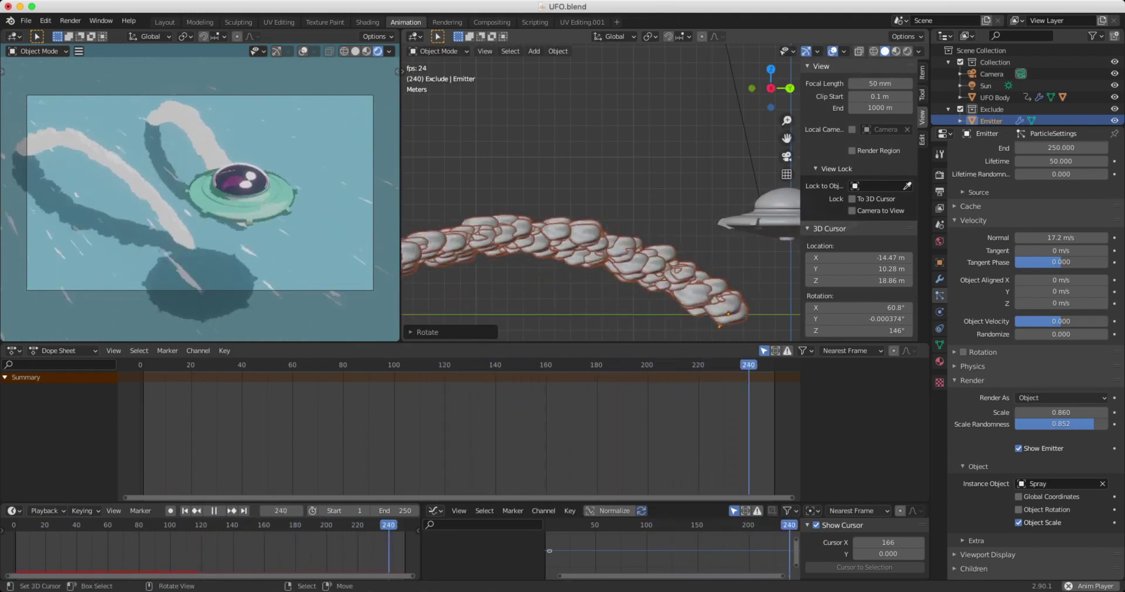
{"action": "key", "text": "r"}
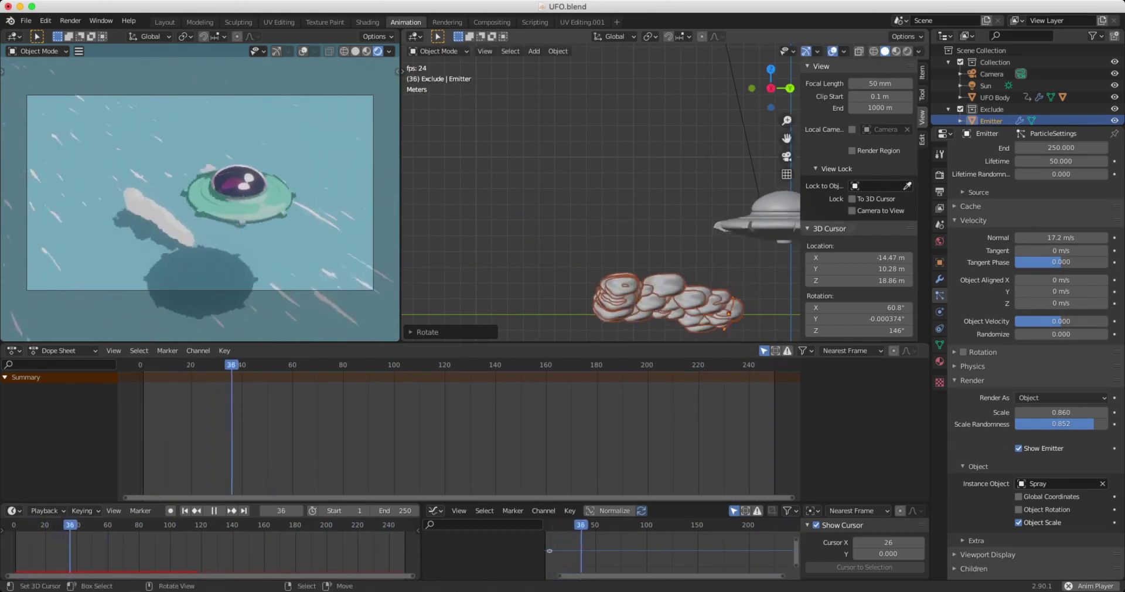
{"action": "key", "text": "g"}
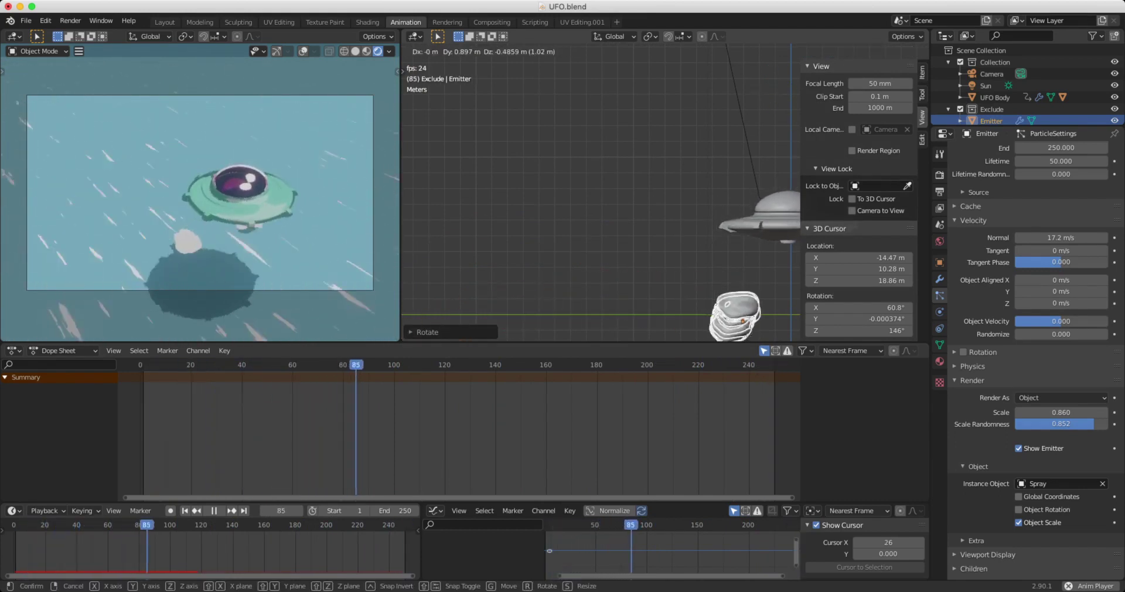
{"action": "key", "text": "Return"}
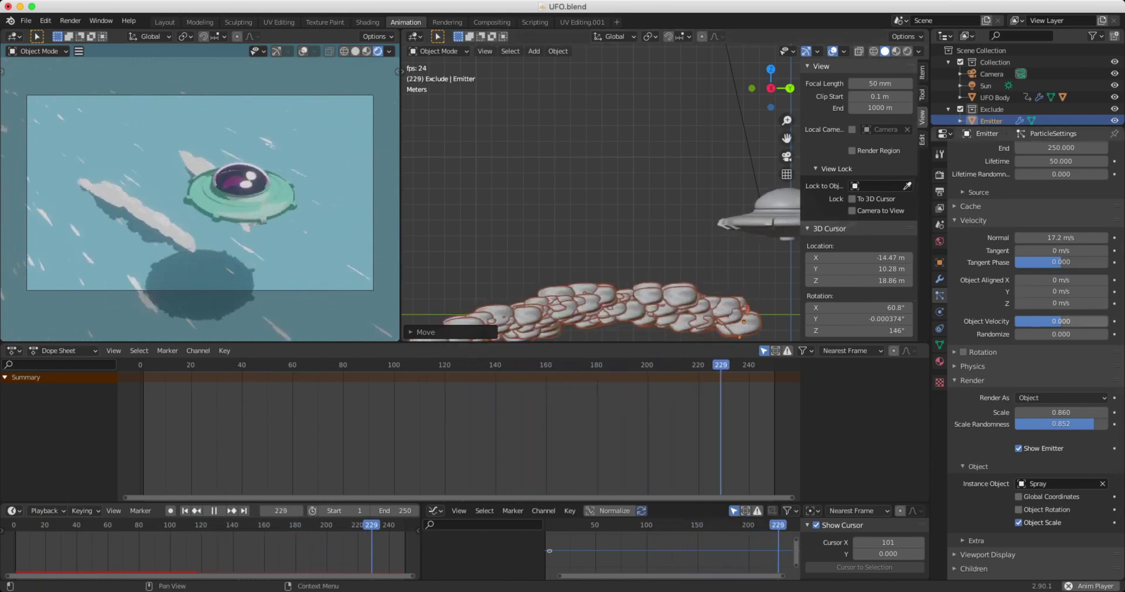
- Raise the Emitter particles' Normal velocity to 31.1 m/s and rotate the emitter again to suit the faster spray
{"action": "scroll", "coordinate": [1060, 310], "scroll_direction": "up", "scroll_amount": 3}
{"action": "left_click_drag", "start_coordinate": [1061, 307], "coordinate": [1114, 307]}
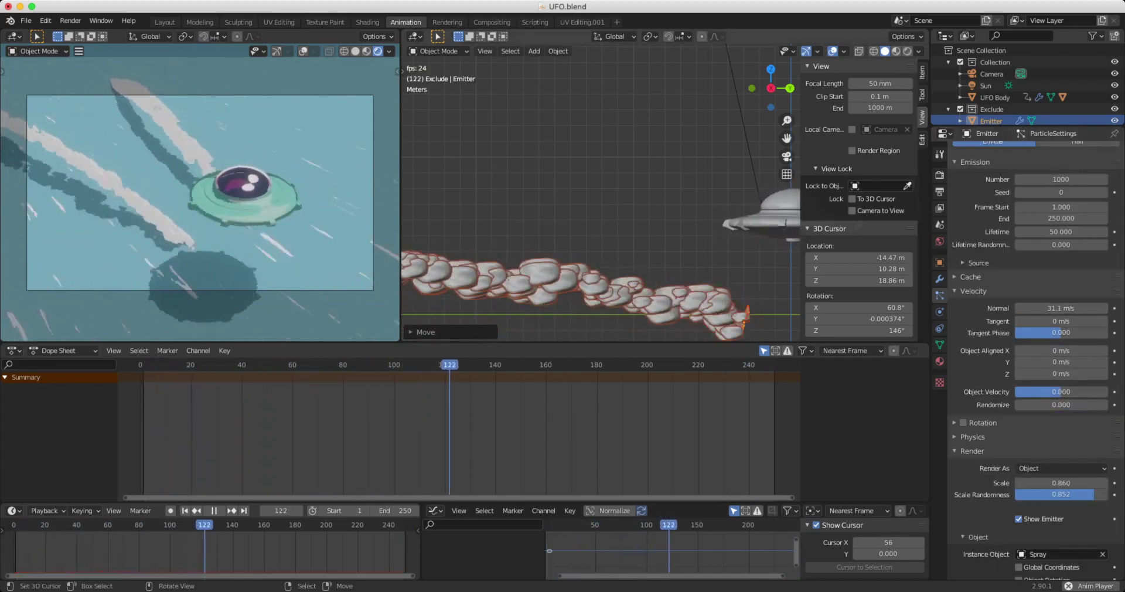
{"action": "key", "text": "r"}
{"action": "left_click", "coordinate": [714, 324]}
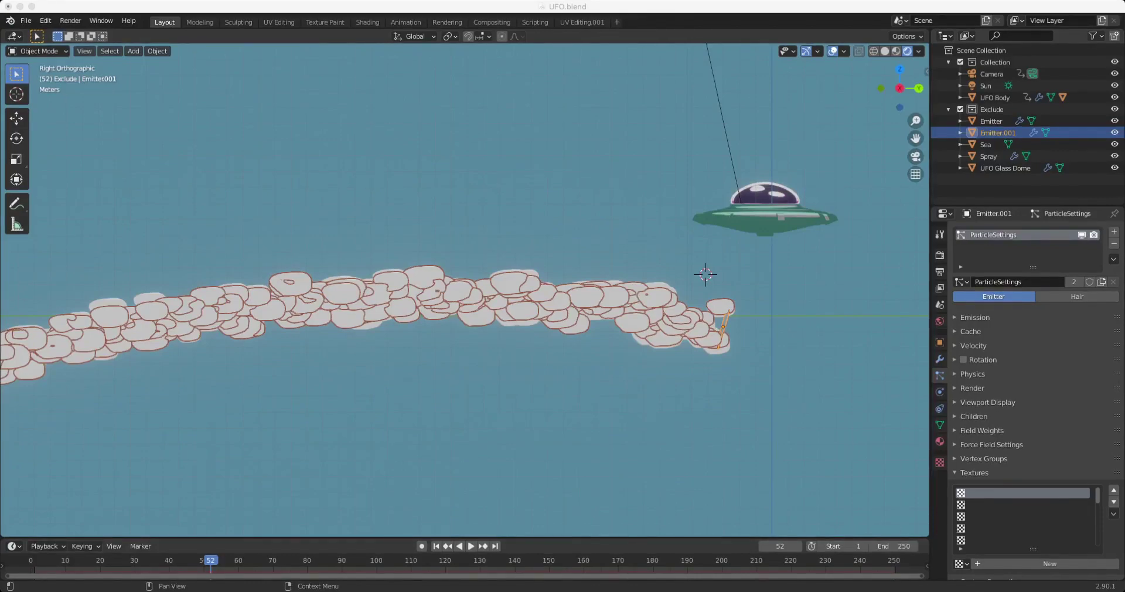
- Play and stop the animation to check Emitter.001's spray, and turn off Show Emitter in its particle render settings
{"action": "key", "text": "space"}
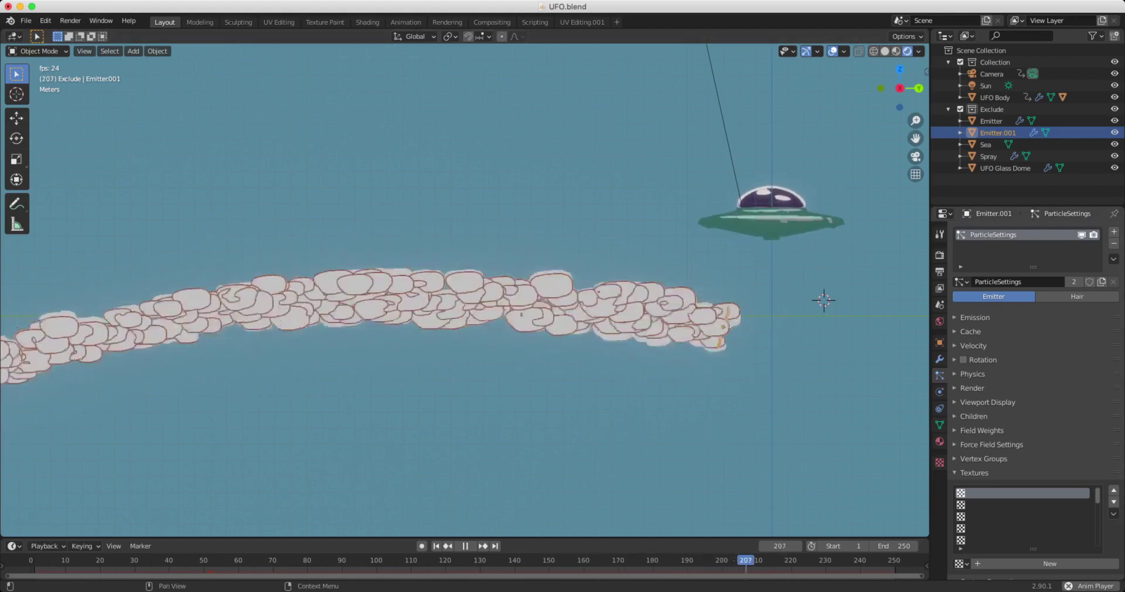
{"action": "key", "text": "space"}
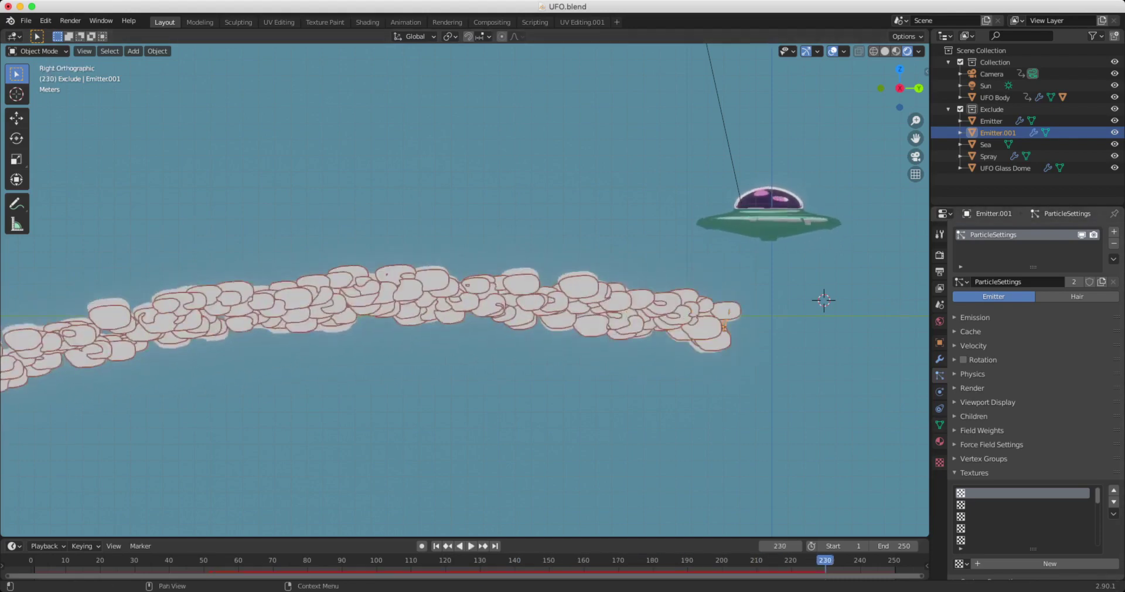
{"action": "left_click", "coordinate": [972, 387]}
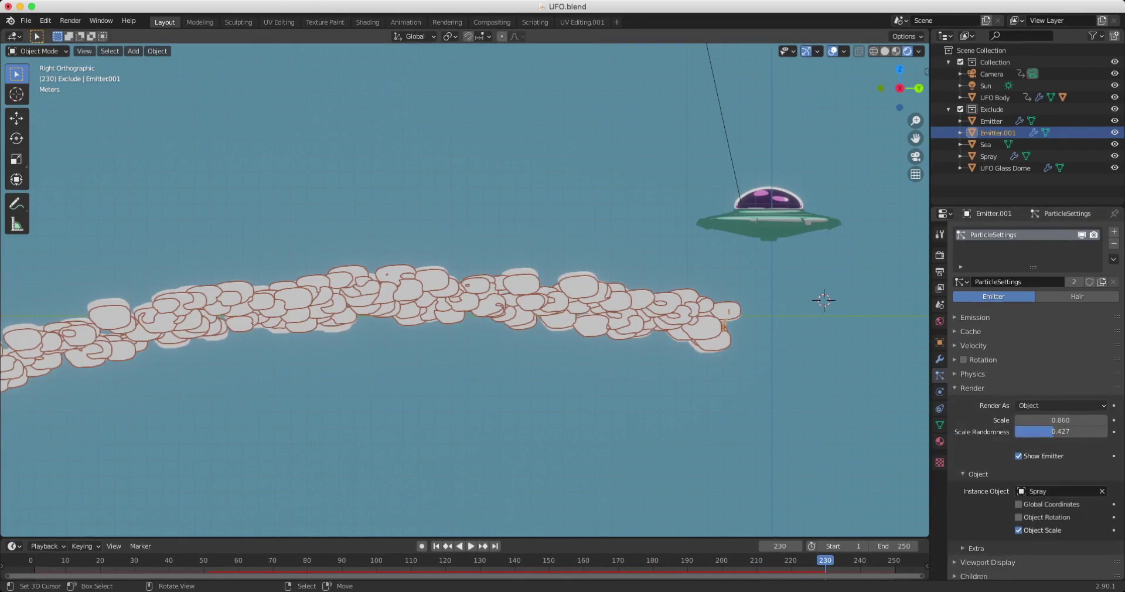
{"action": "left_click", "coordinate": [1019, 456]}
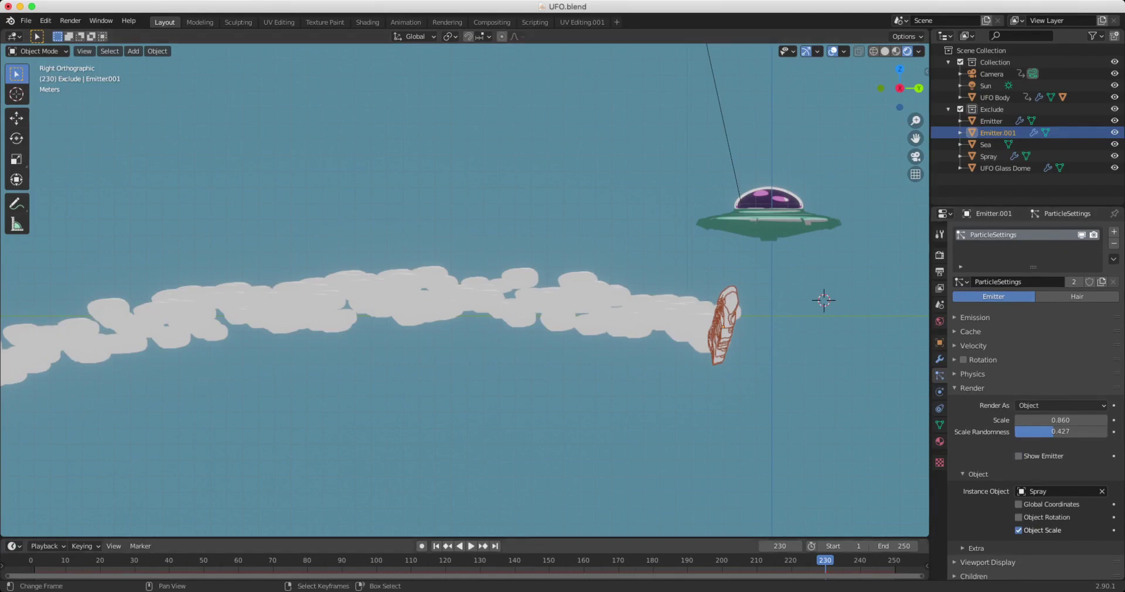
- Return to frame 0, check both emitters, and play the animation in right side view with Emitter.001 selected
{"action": "left_click_drag", "start_coordinate": [825, 559], "coordinate": [31, 559]}
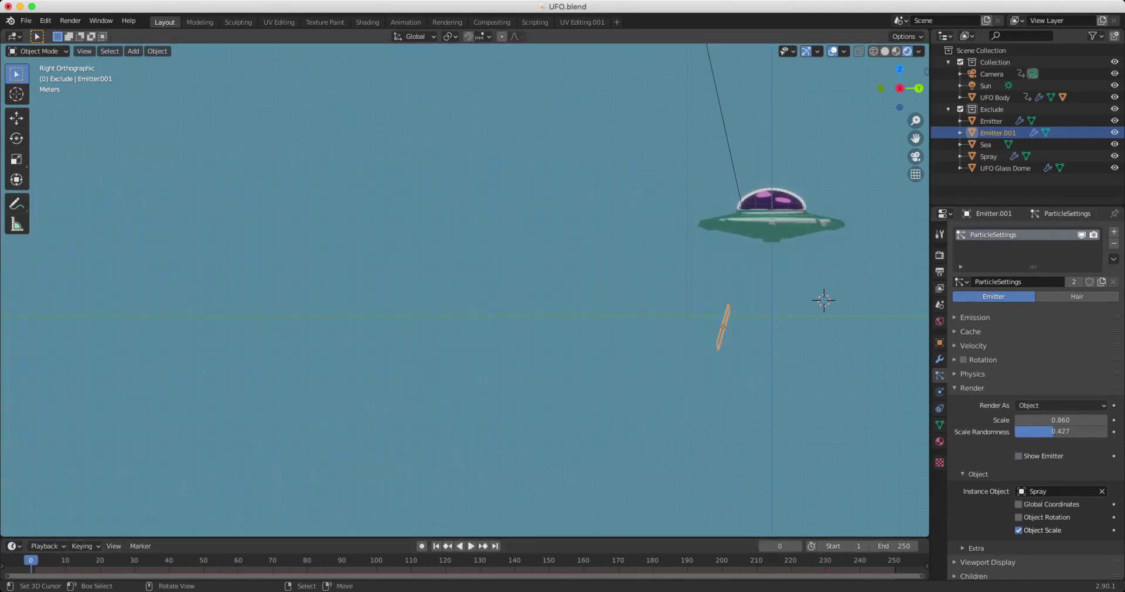
{"action": "left_click_drag", "start_coordinate": [465, 289], "coordinate": [508, 319], "text": "alt"}
{"action": "right_click", "coordinate": [628, 275]}
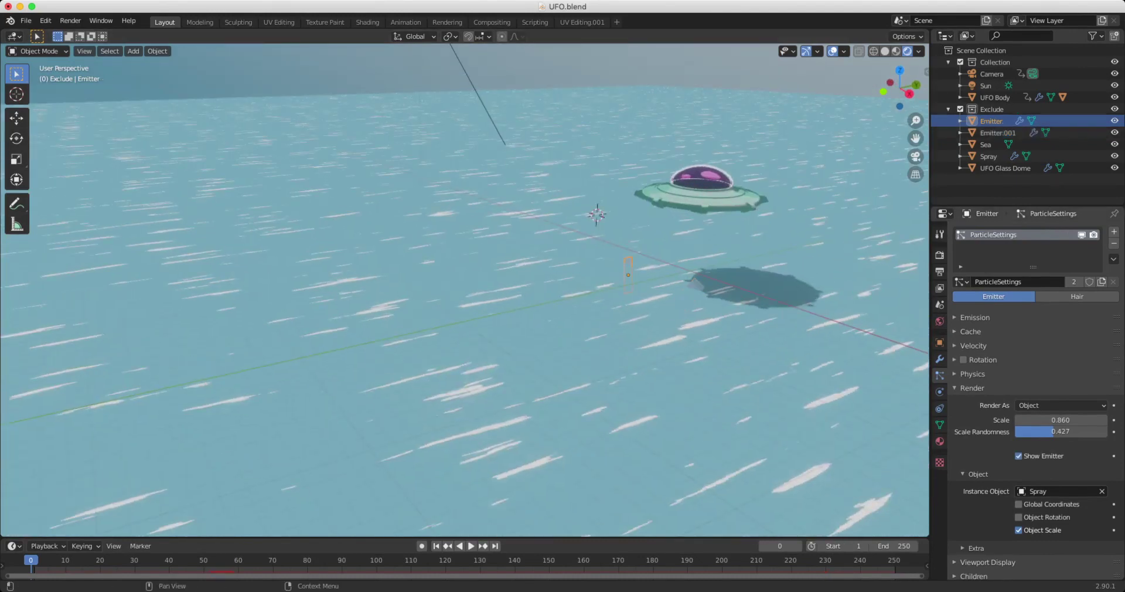
{"action": "key", "text": "KP_3"}
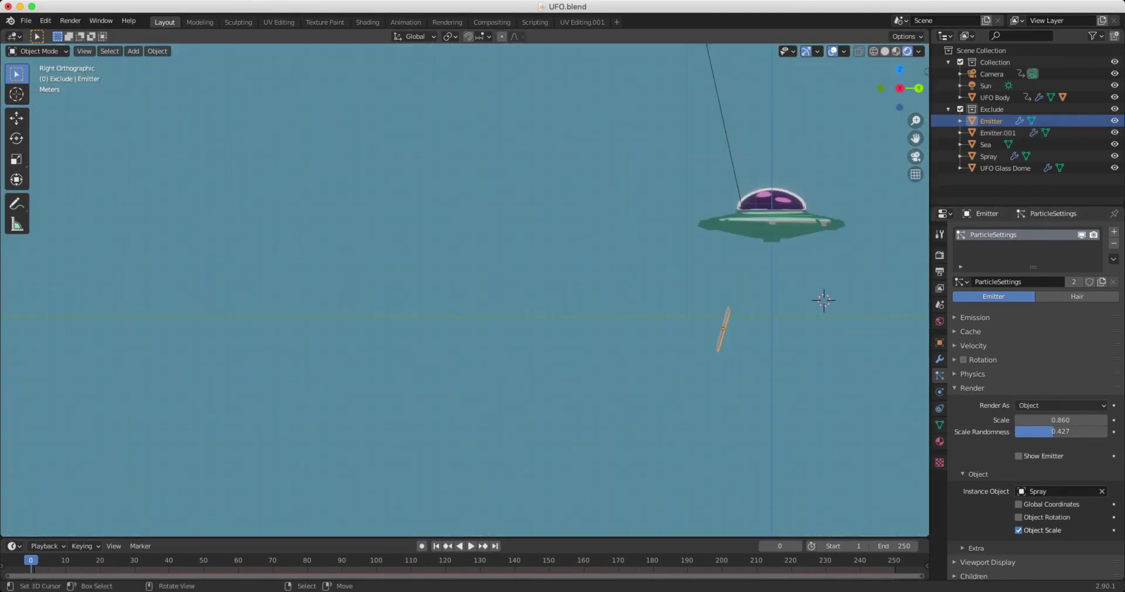
{"action": "right_click", "coordinate": [723, 326]}
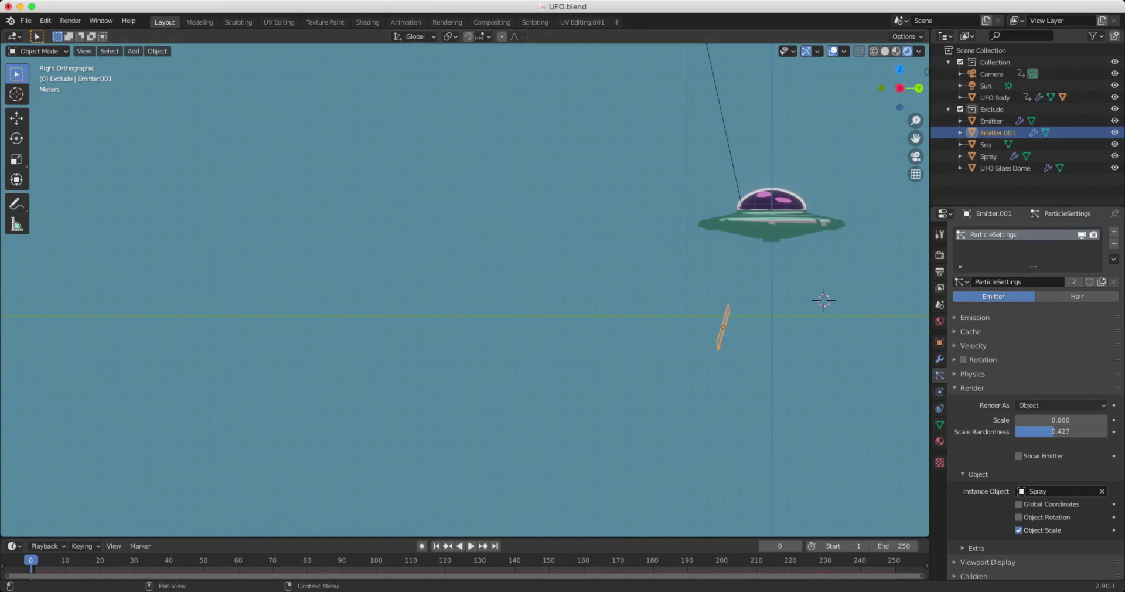
{"action": "key", "text": "space"}
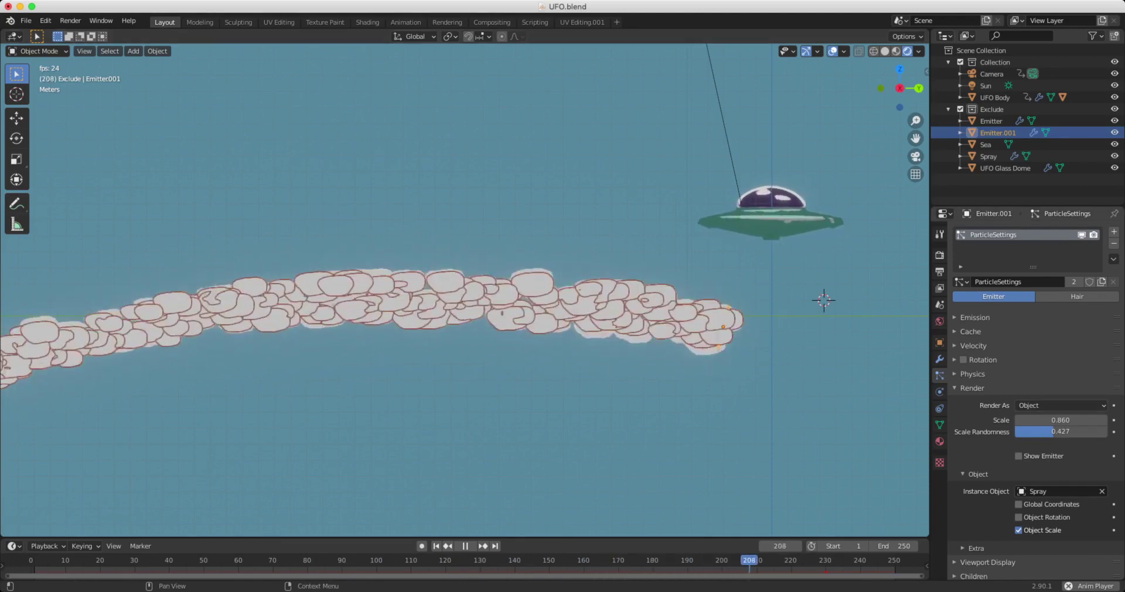
- Add a new texture to Emitter.001's particle settings, set its type to Blend, and let it influence only Size
{"action": "key", "text": "a"}
{"action": "scroll", "coordinate": [1035, 398], "scroll_direction": "down", "scroll_amount": 1}
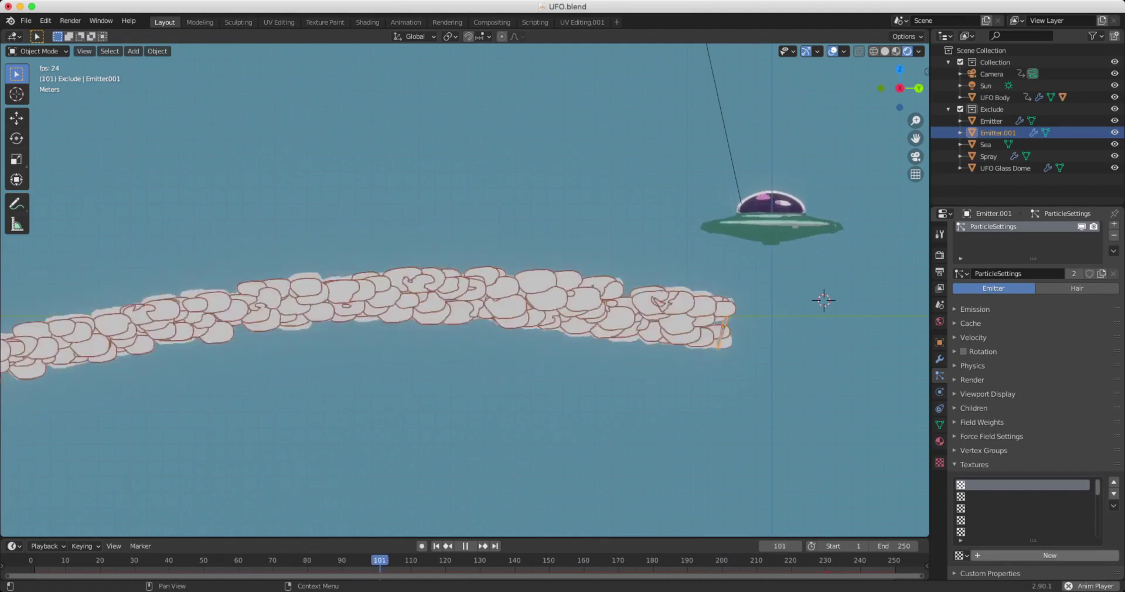
{"action": "left_click", "coordinate": [1049, 555]}
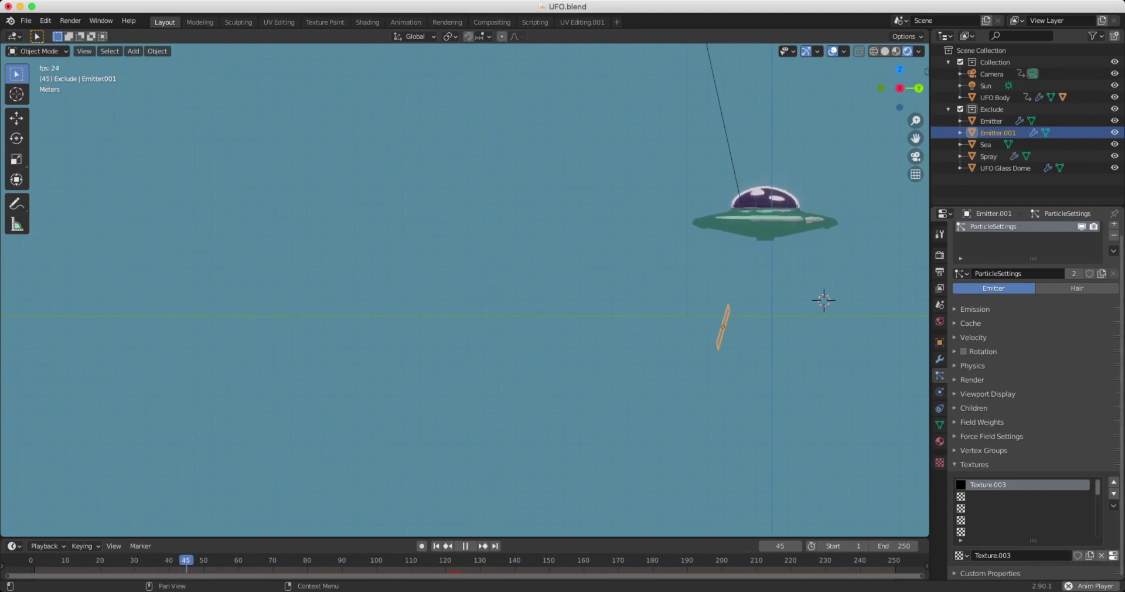
{"action": "left_click", "coordinate": [1112, 555]}
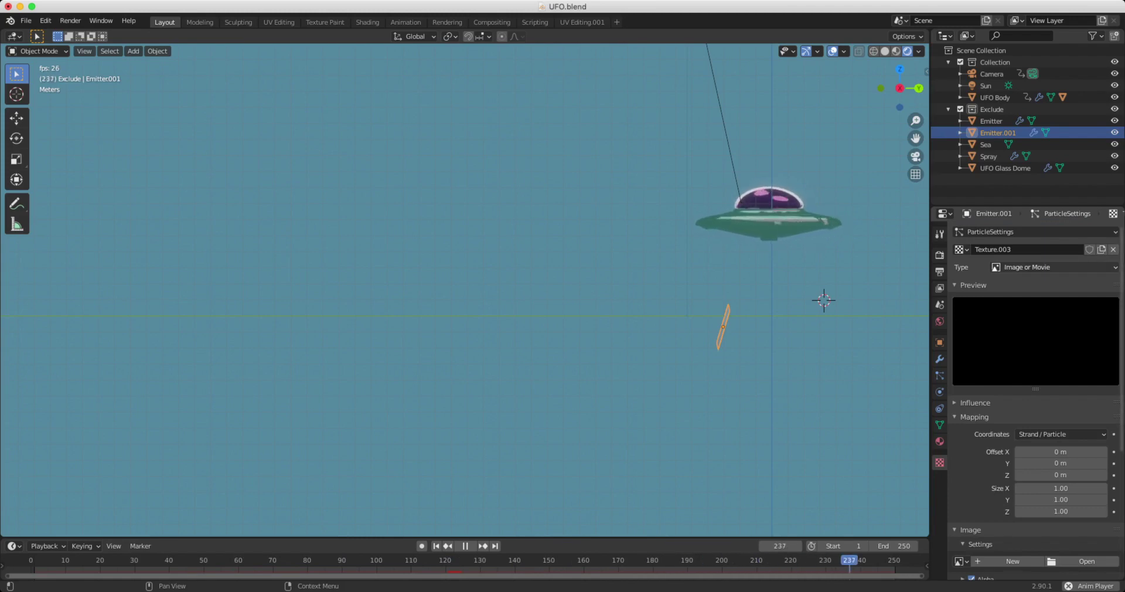
{"action": "left_click", "coordinate": [1054, 267]}
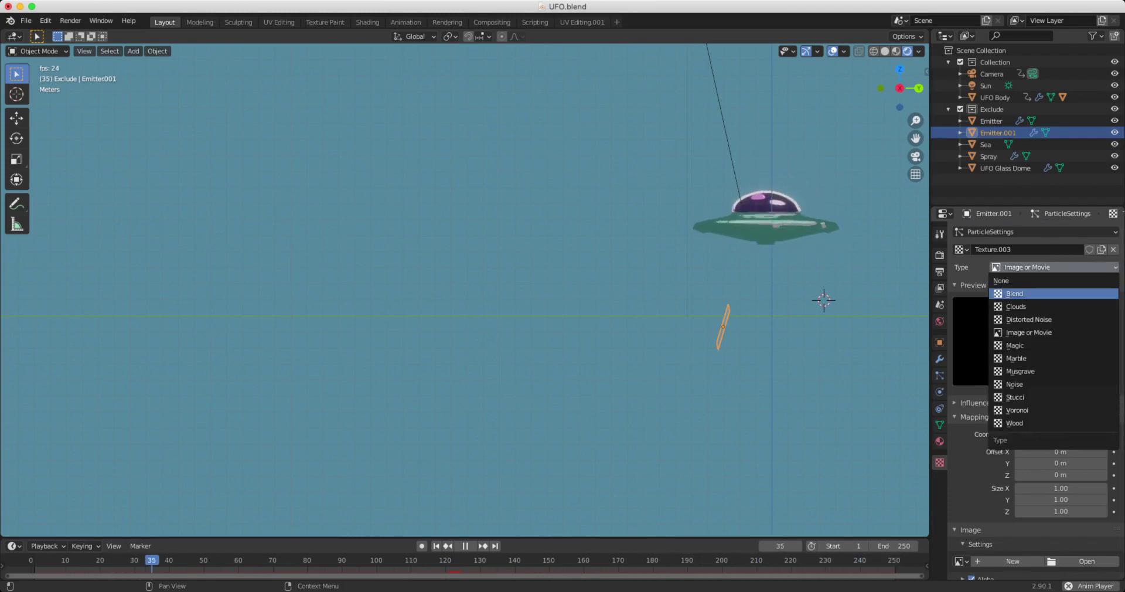
{"action": "left_click", "coordinate": [1017, 293]}
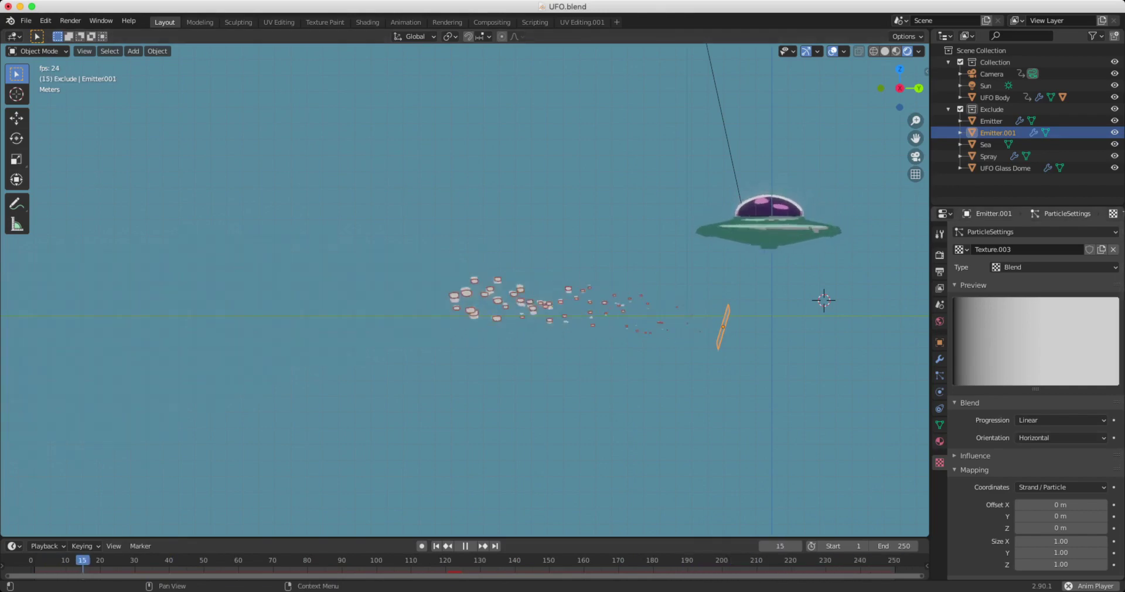
- Try General Time as the Blend texture's only influence, and switch back to Size at 1.000
{"action": "left_click", "coordinate": [974, 469]}
{"action": "left_click", "coordinate": [970, 483]}
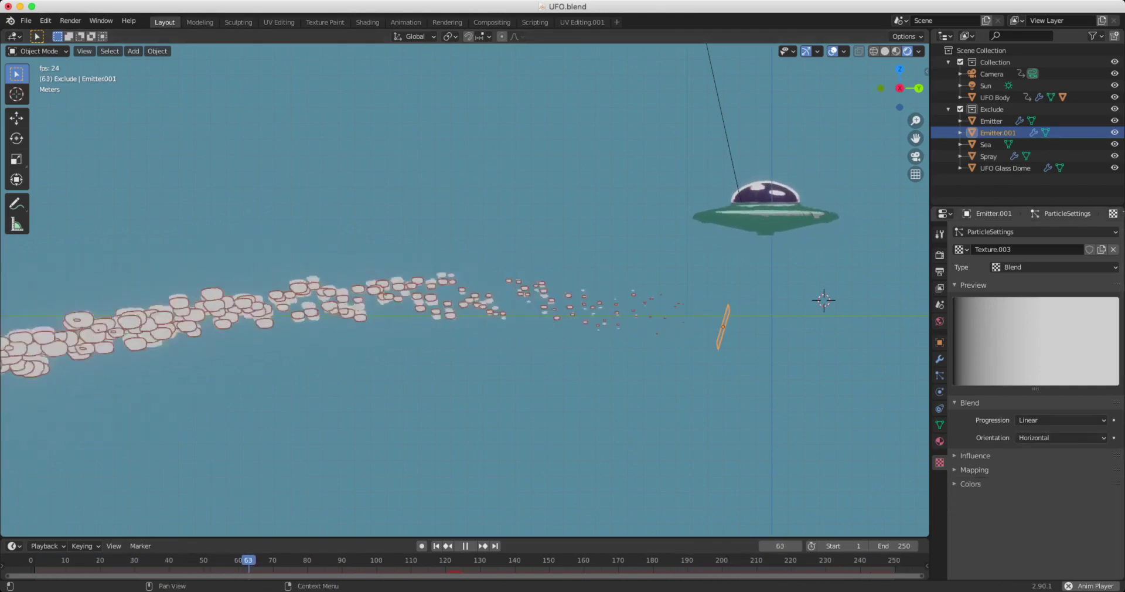
{"action": "left_click", "coordinate": [974, 455]}
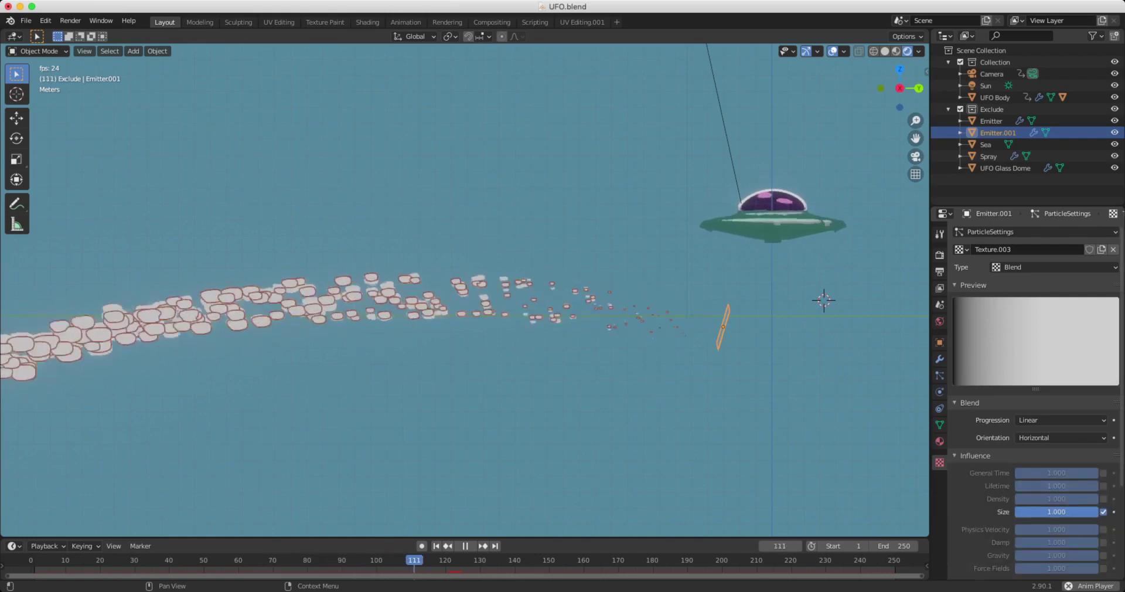
{"action": "left_click", "coordinate": [1103, 511]}
{"action": "left_click", "coordinate": [1104, 473]}
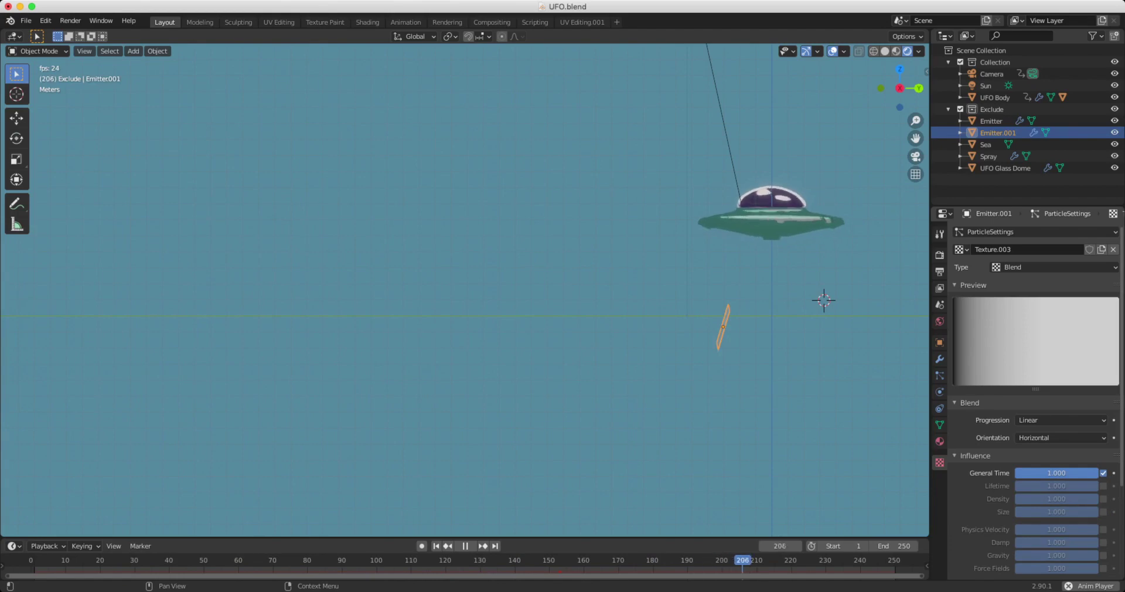
{"action": "left_click", "coordinate": [1104, 472]}
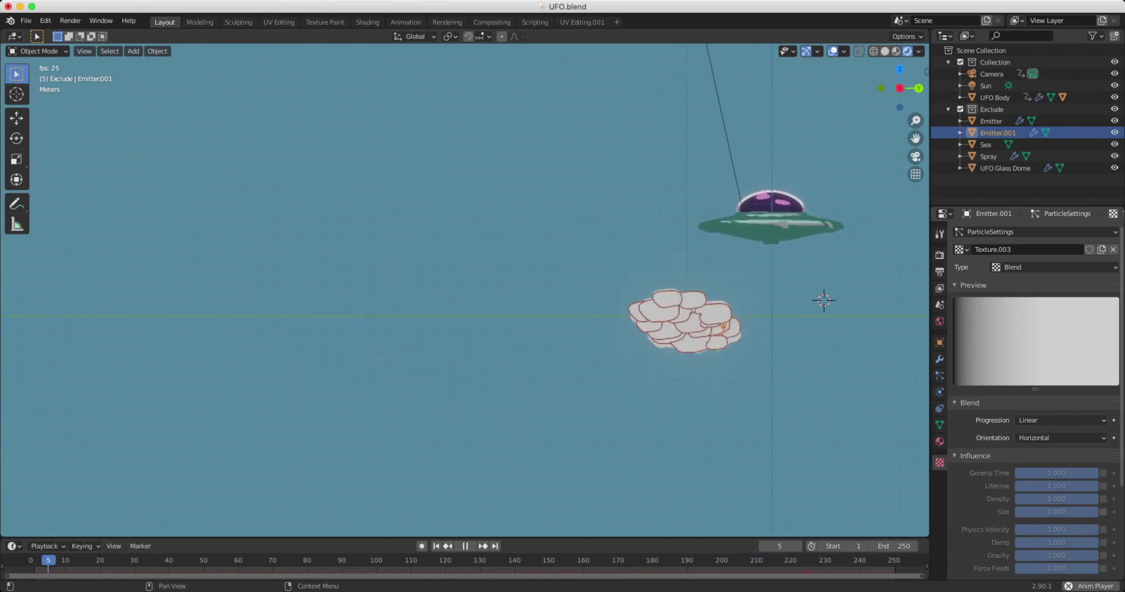
{"action": "left_click", "coordinate": [1104, 511]}
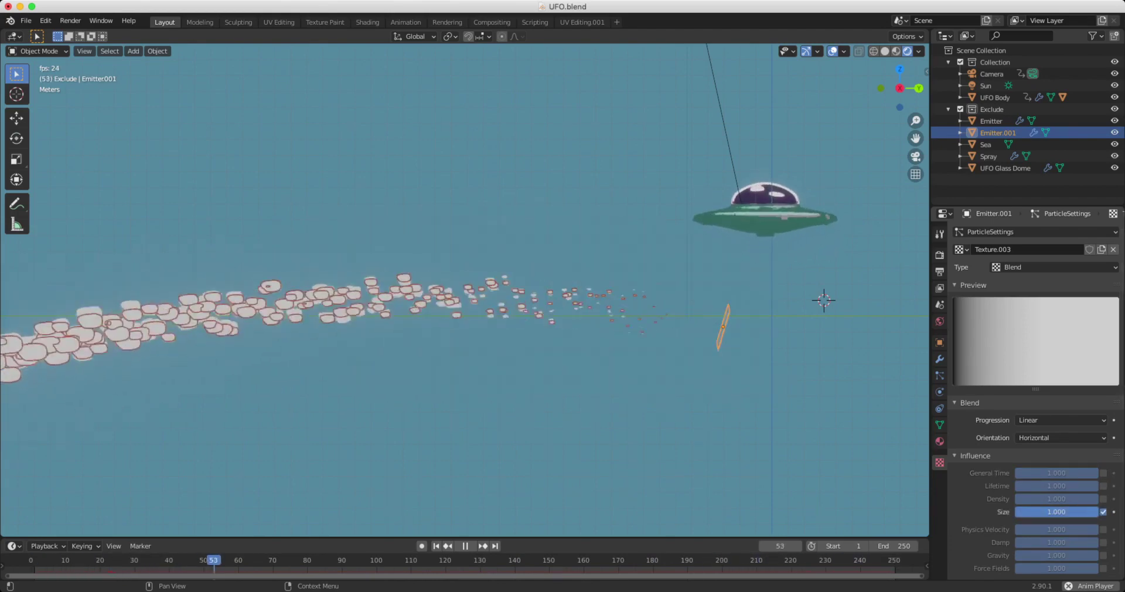
- Try Generated mapping coordinates for the Blend texture, and return them to Strand / Particle
{"action": "left_click", "coordinate": [975, 455]}
{"action": "left_click", "coordinate": [974, 469]}
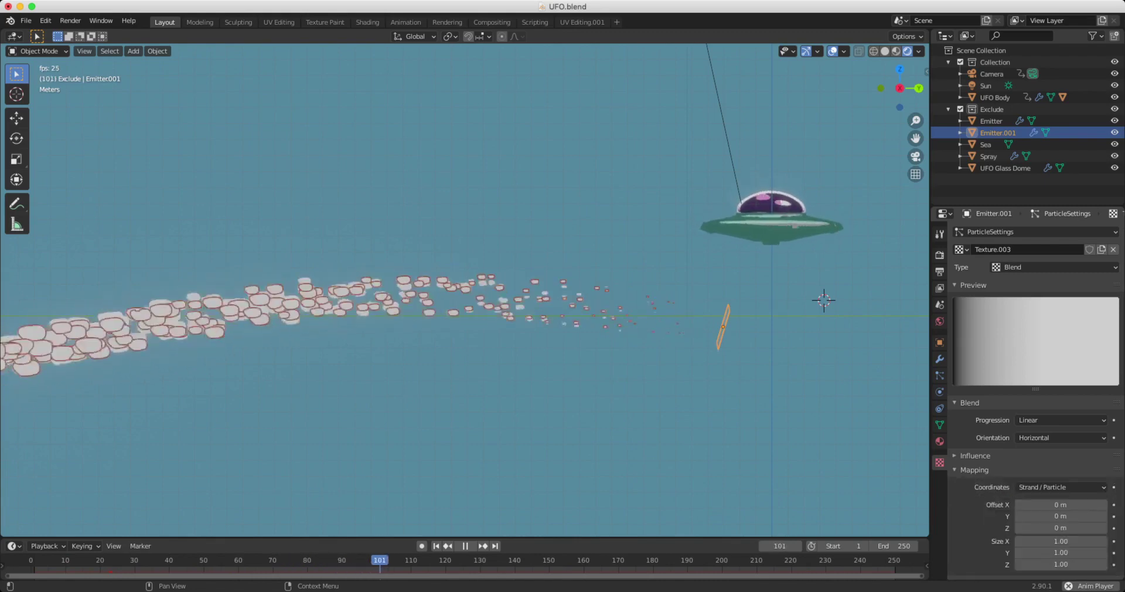
{"action": "left_click", "coordinate": [1060, 487]}
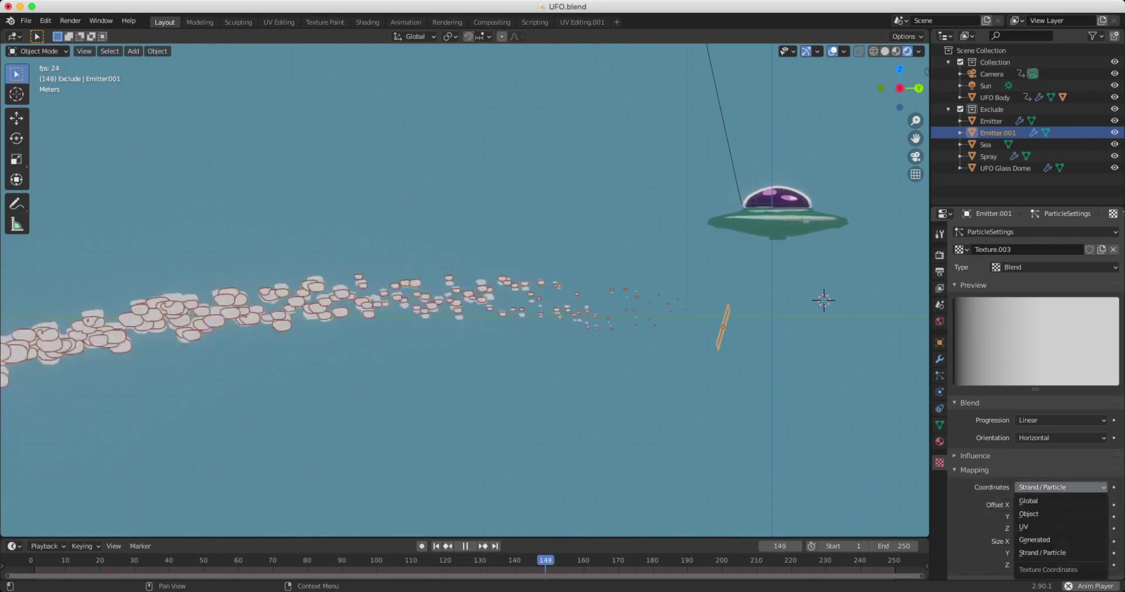
{"action": "left_click", "coordinate": [1034, 539]}
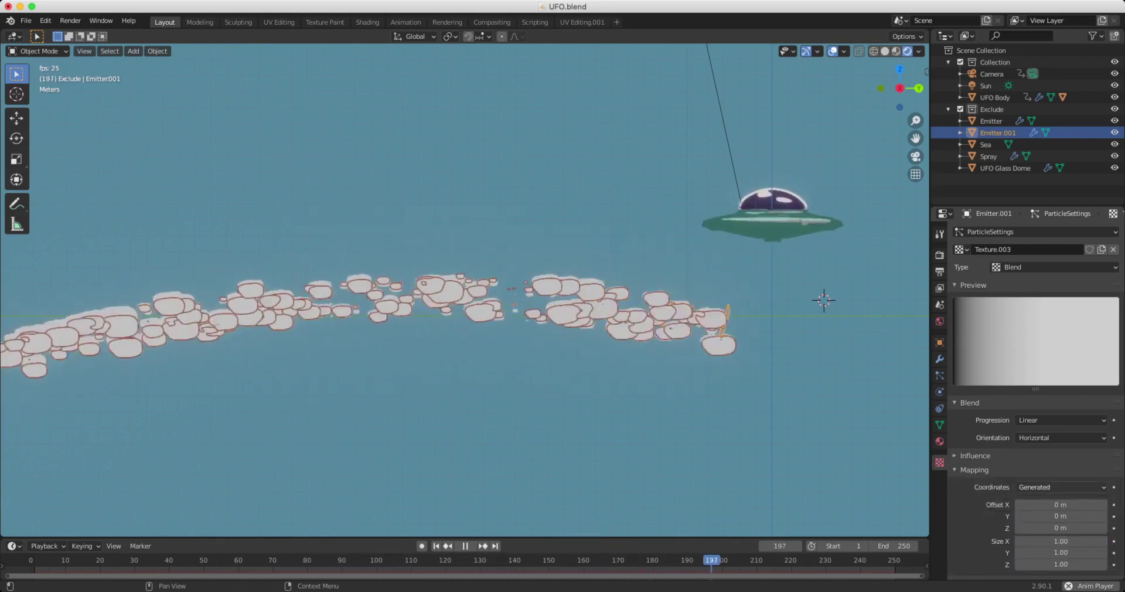
{"action": "left_click", "coordinate": [1060, 487]}
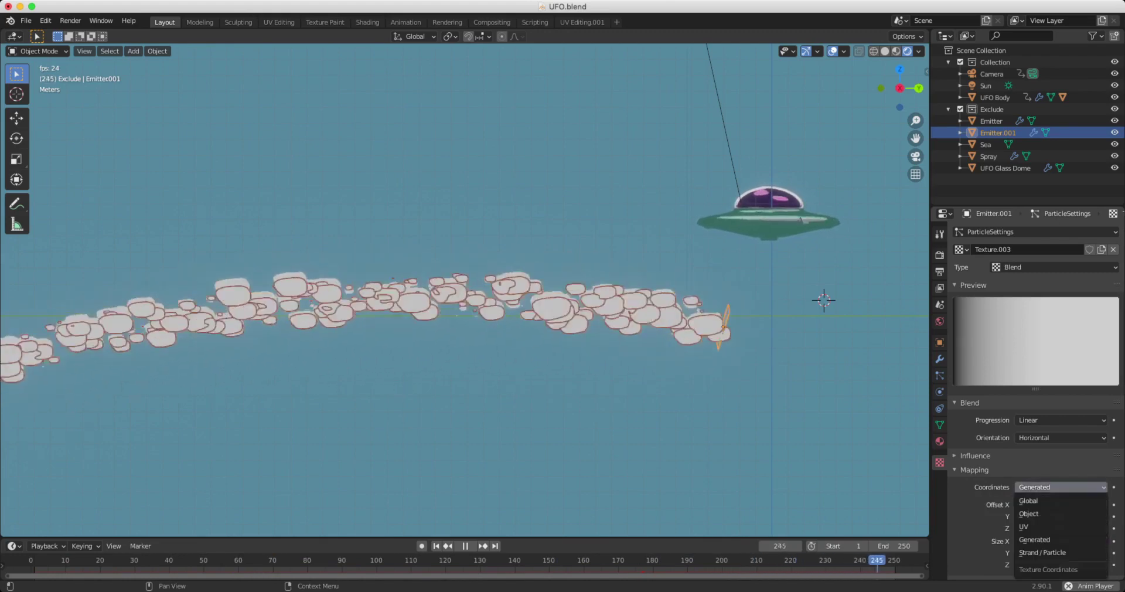
{"action": "left_click", "coordinate": [1042, 552]}
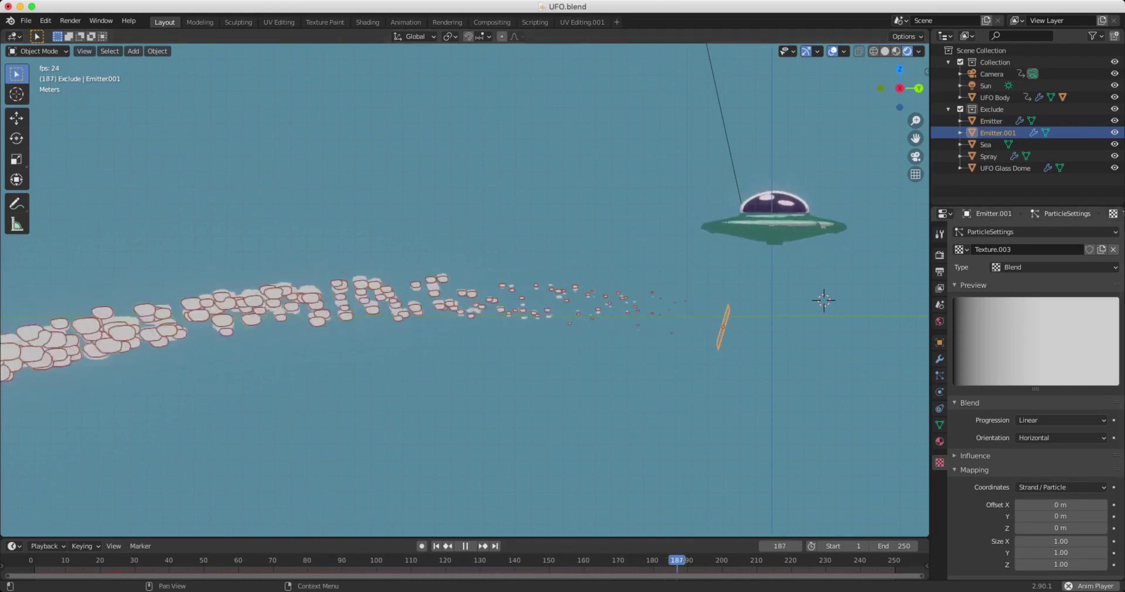
- Enable the Color Ramp in the Blend texture's color settings
{"action": "scroll", "coordinate": [1035, 398], "scroll_direction": "down", "scroll_amount": 2}
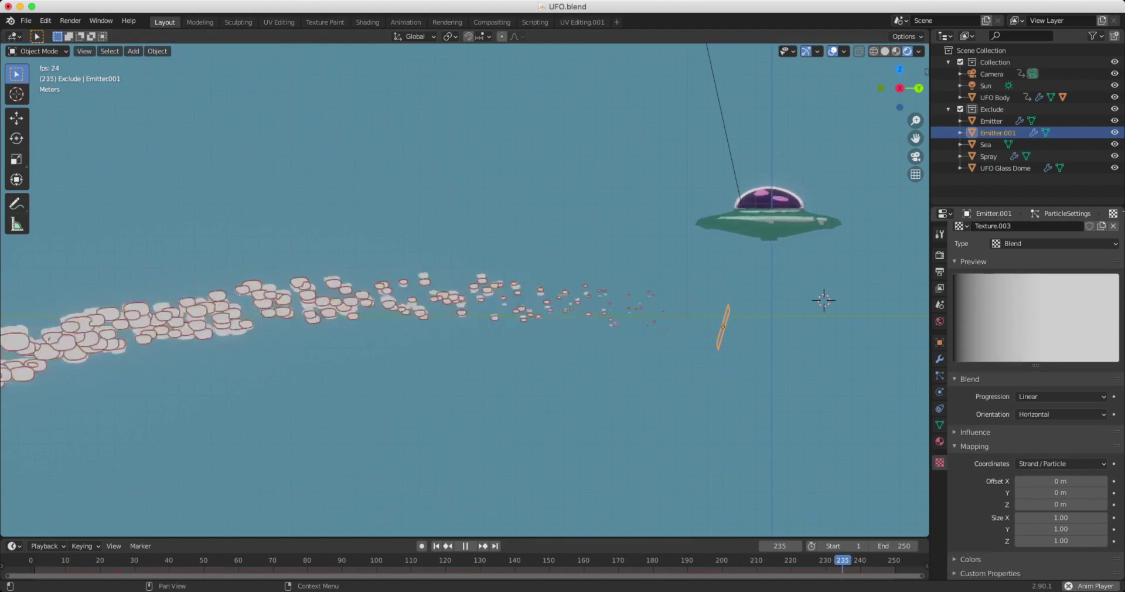
{"action": "left_click", "coordinate": [974, 446]}
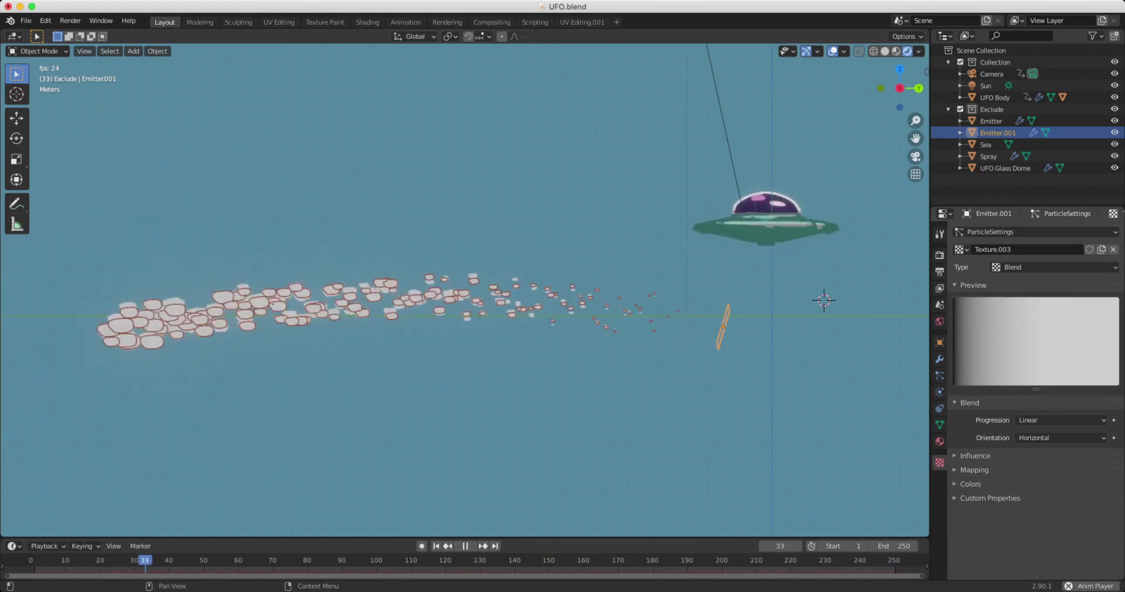
{"action": "left_click", "coordinate": [970, 483]}
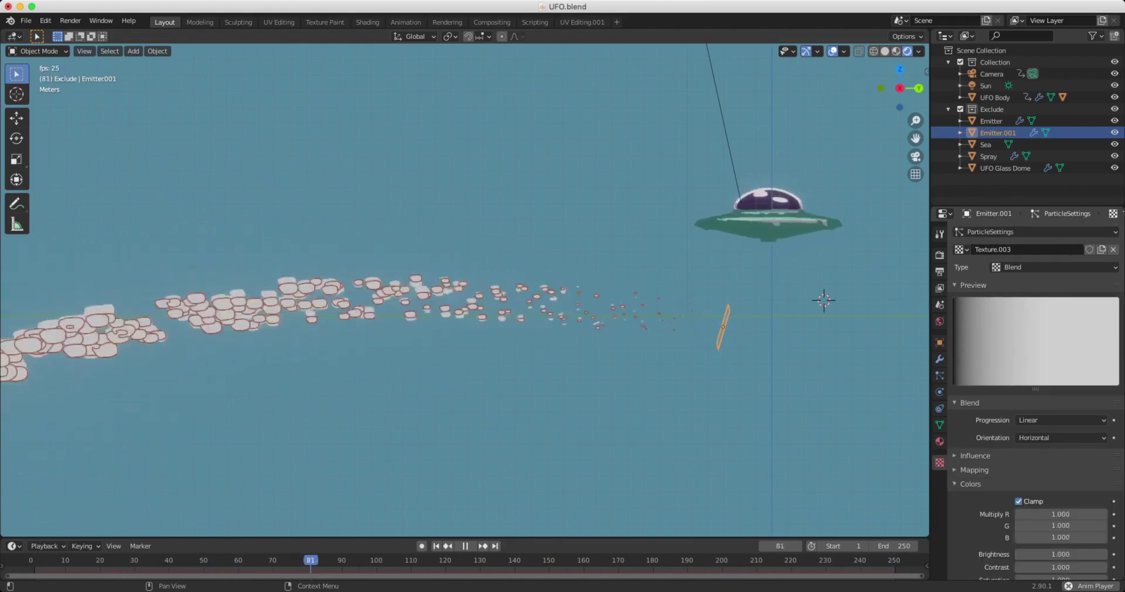
{"action": "scroll", "coordinate": [1061, 494], "scroll_direction": "down", "scroll_amount": 4}
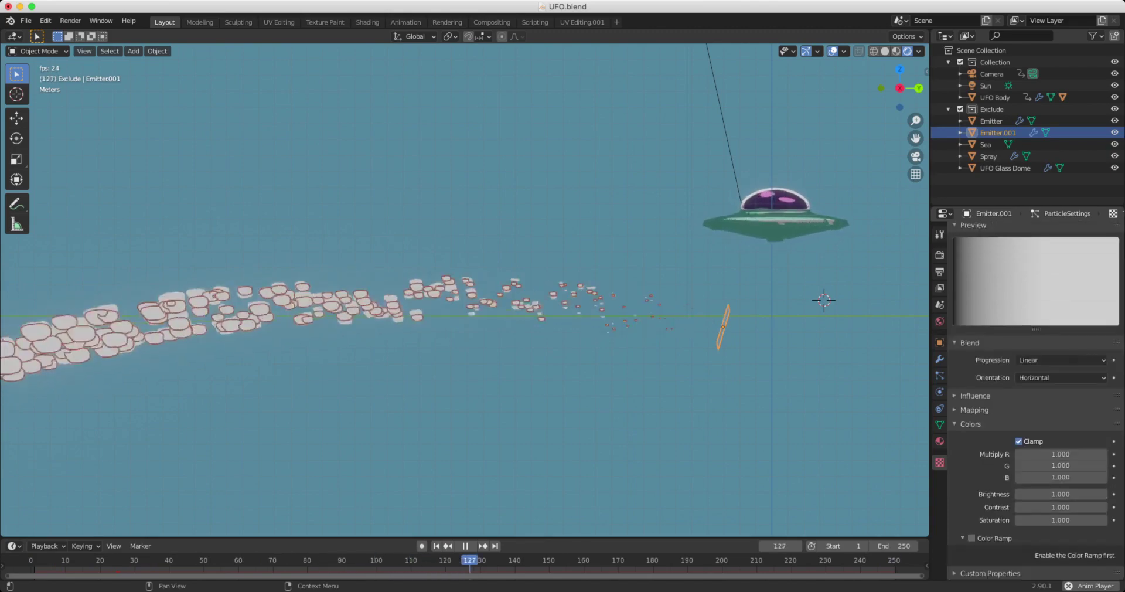
{"action": "left_click", "coordinate": [971, 538]}
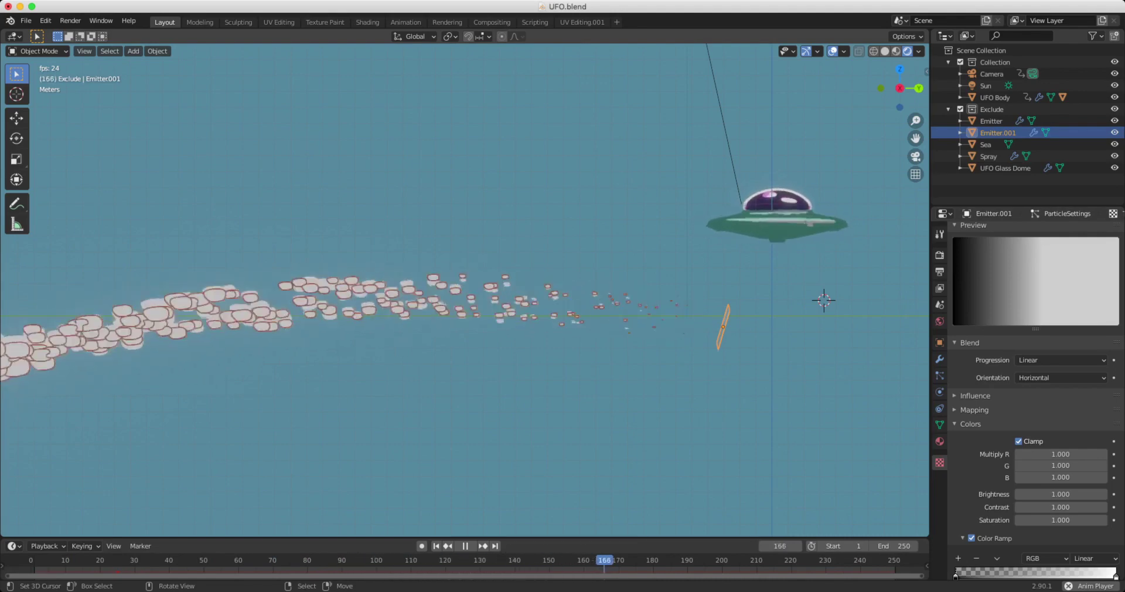
- Reverse the color ramp by swapping its stops, with white at the start and the transparent black stop at position 1.000
{"action": "scroll", "coordinate": [1035, 381], "scroll_direction": "down", "scroll_amount": 2}
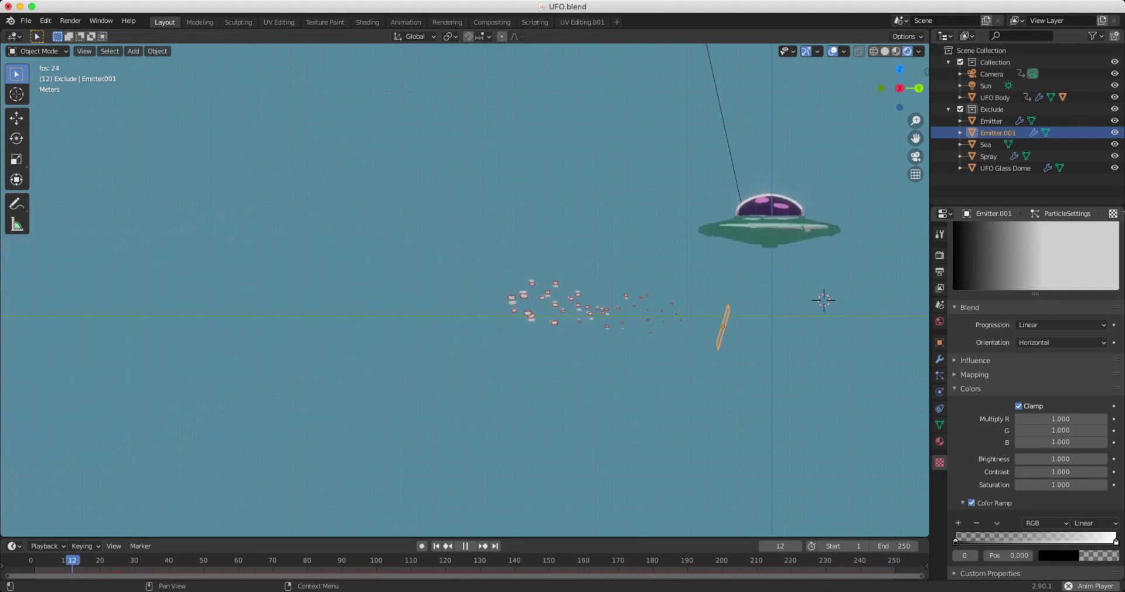
{"action": "mouse_move", "coordinate": [955, 540]}
{"action": "left_mouse_down"}
{"action": "mouse_move", "coordinate": [1106, 540]}
{"action": "mouse_move", "coordinate": [956, 540]}
{"action": "left_mouse_up"}
{"action": "left_click_drag", "start_coordinate": [1076, 540], "coordinate": [1116, 540]}
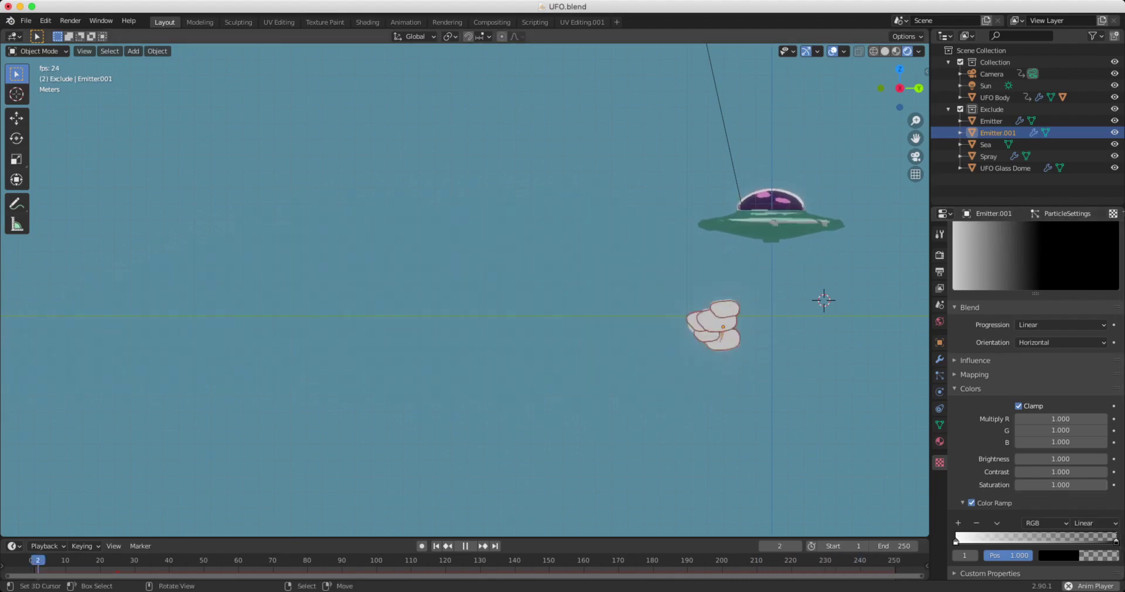